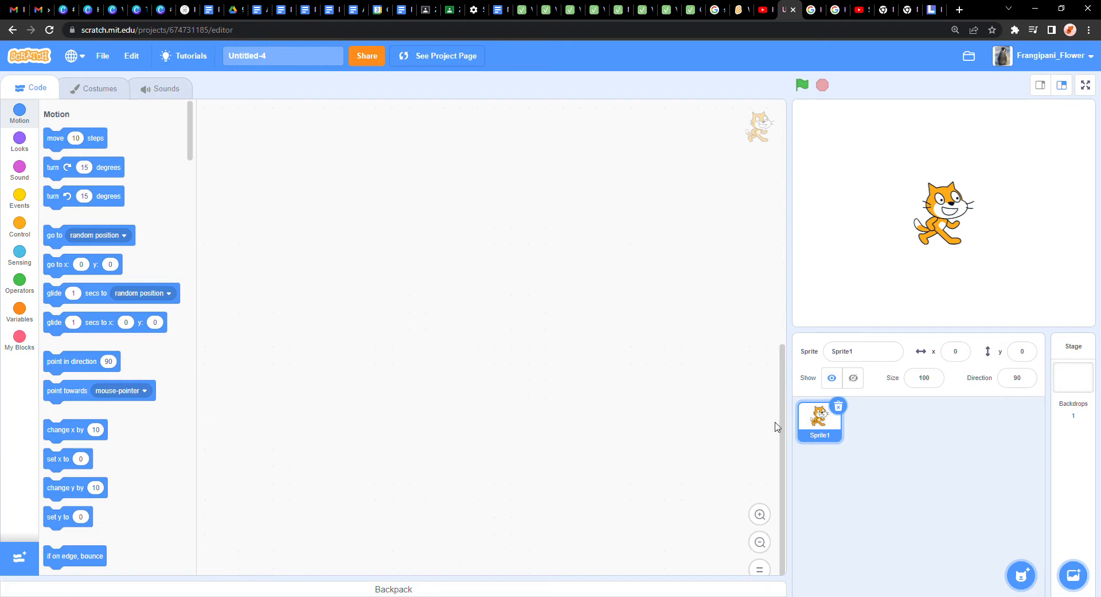
- Rename the project as Tester and start painting a new sprite
mouse_move(1036, 580)
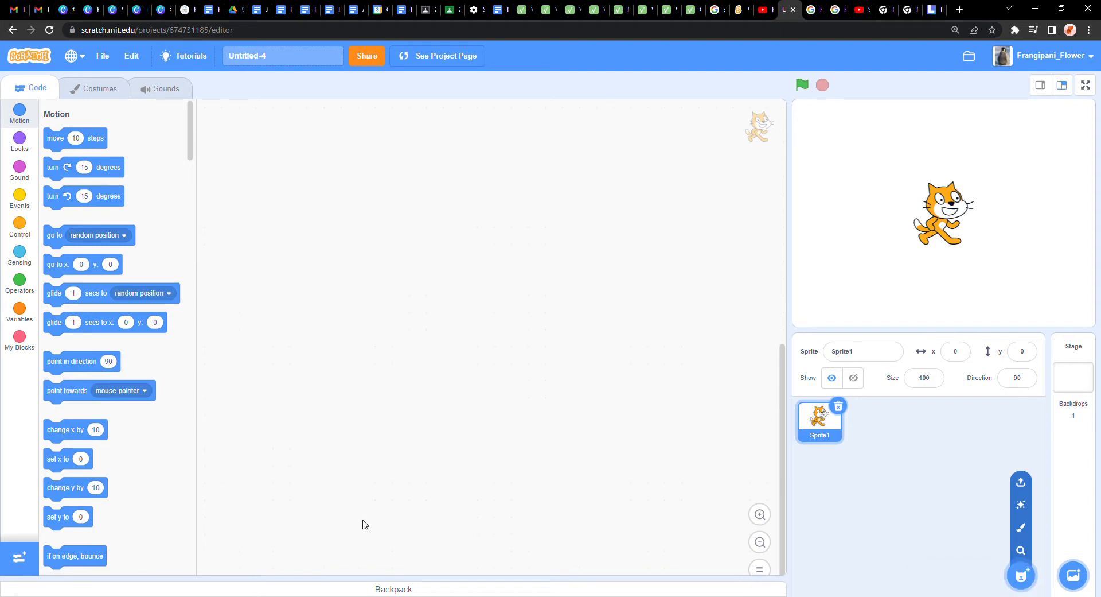
left_click(280, 58)
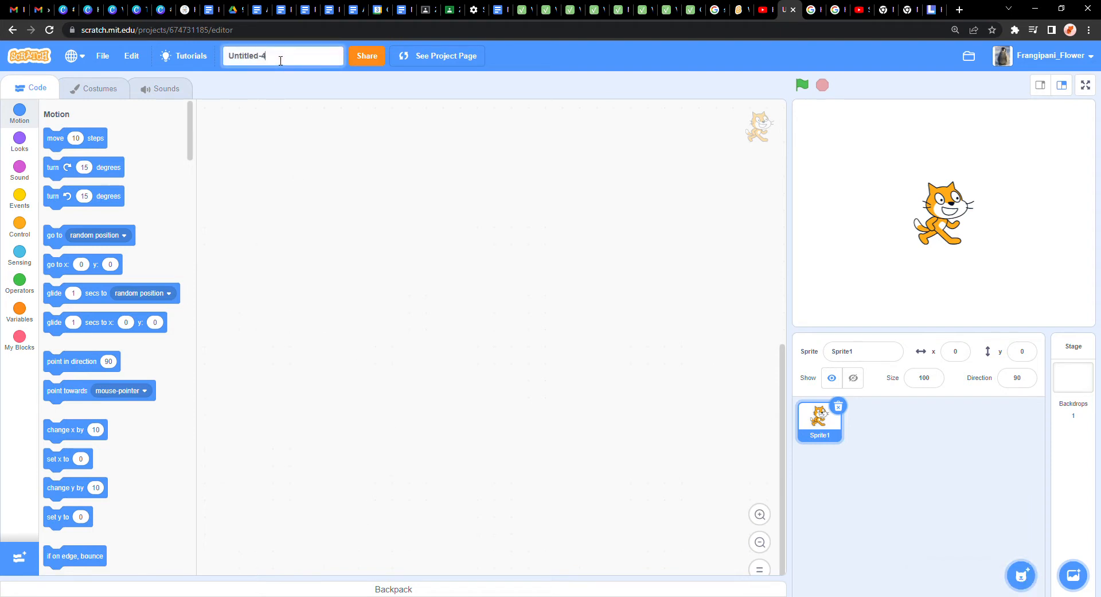
type("Testetr")
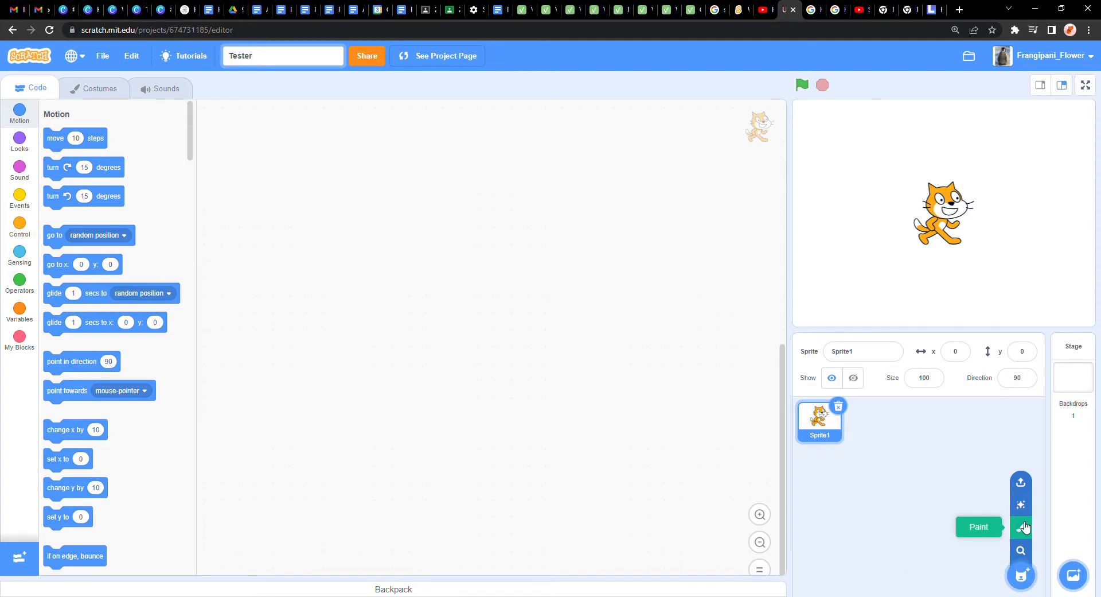
left_click(1023, 526)
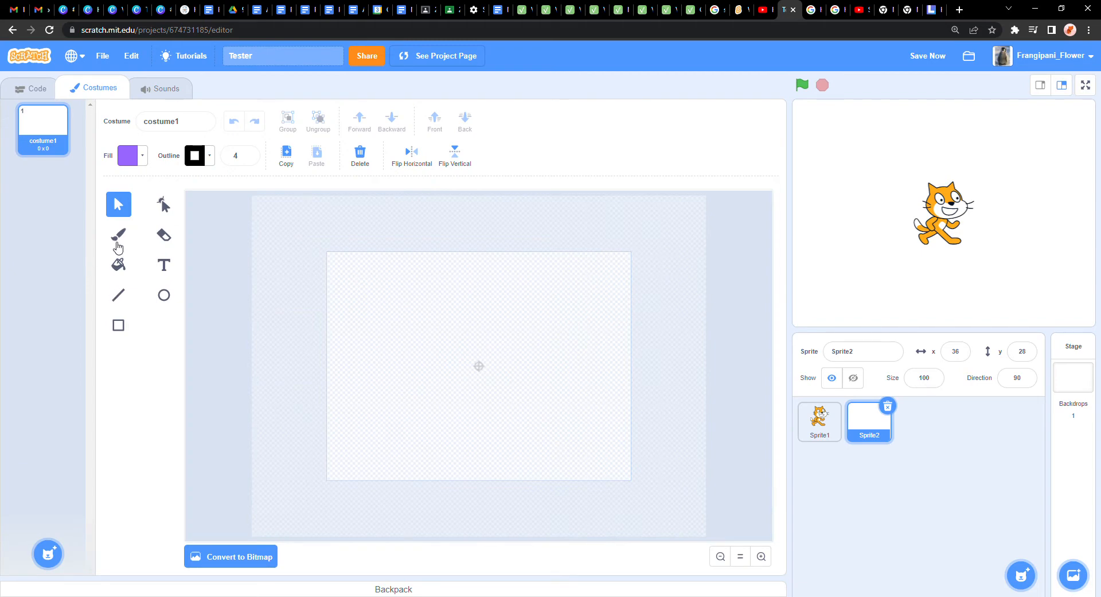
- Draw a small circle near the canvas centre with a yellow fill of color 15, saturation 60 and brightness 100
left_click(117, 245)
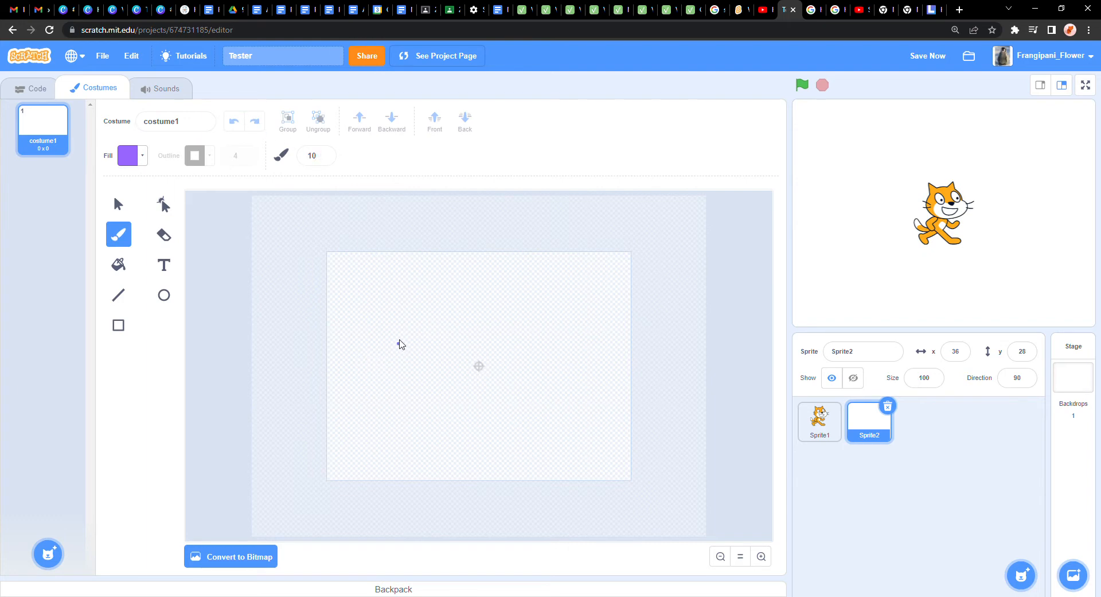
left_click(215, 228)
left_click(138, 156)
left_click_drag(147, 201, 97, 206)
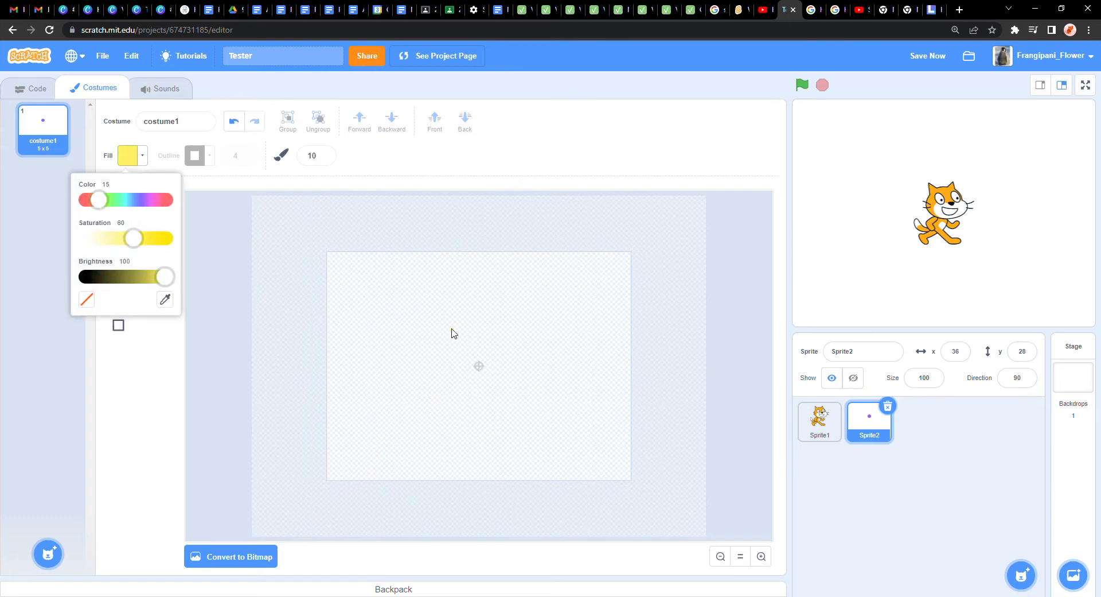
left_click(170, 367)
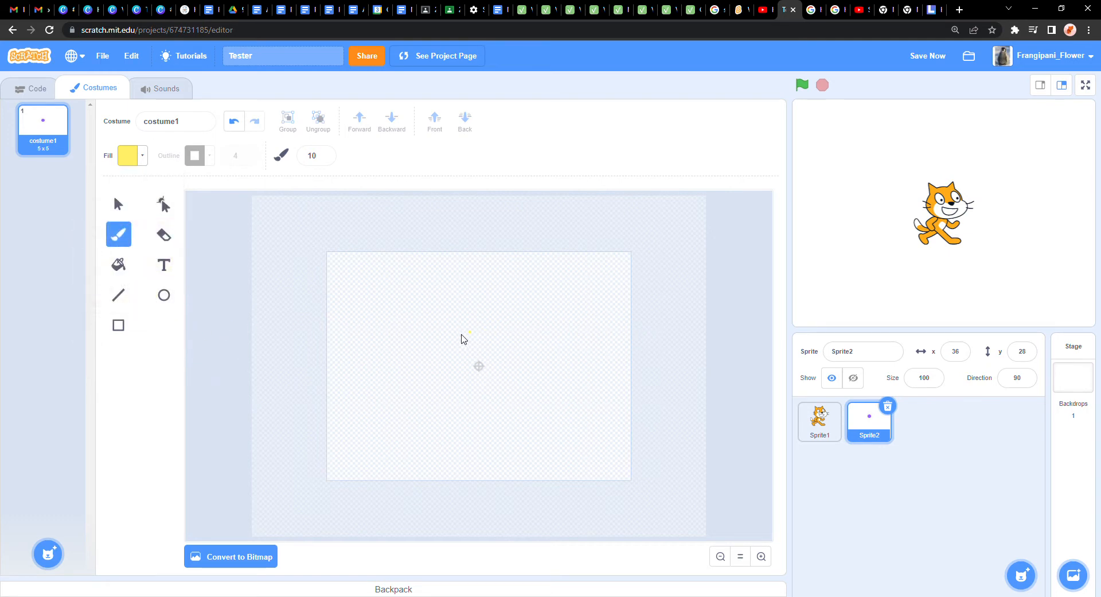
left_click(165, 295)
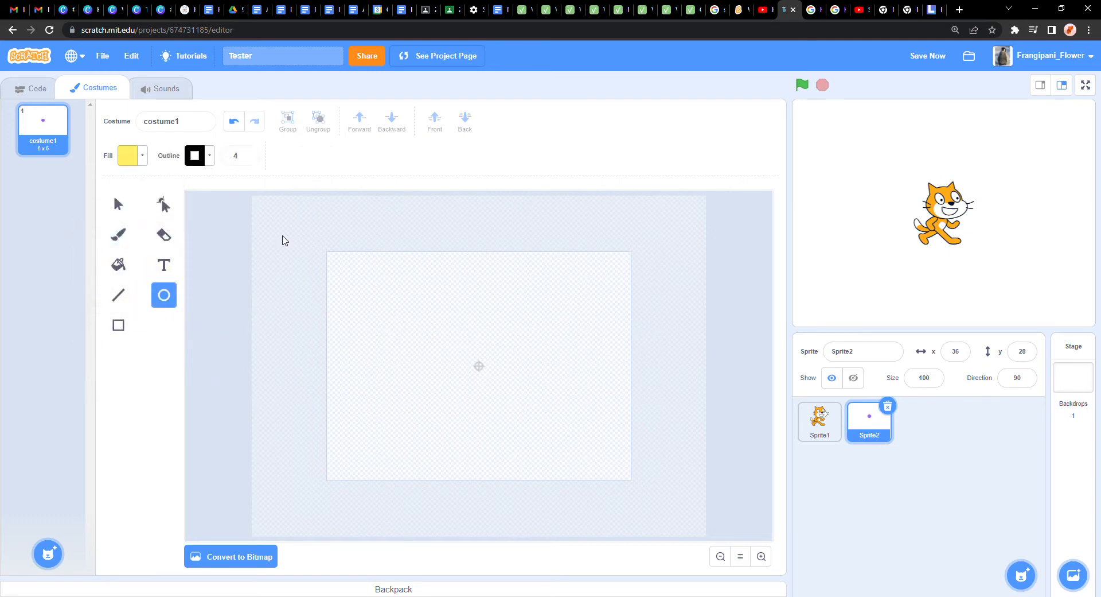
left_click_drag(445, 341, 464, 361)
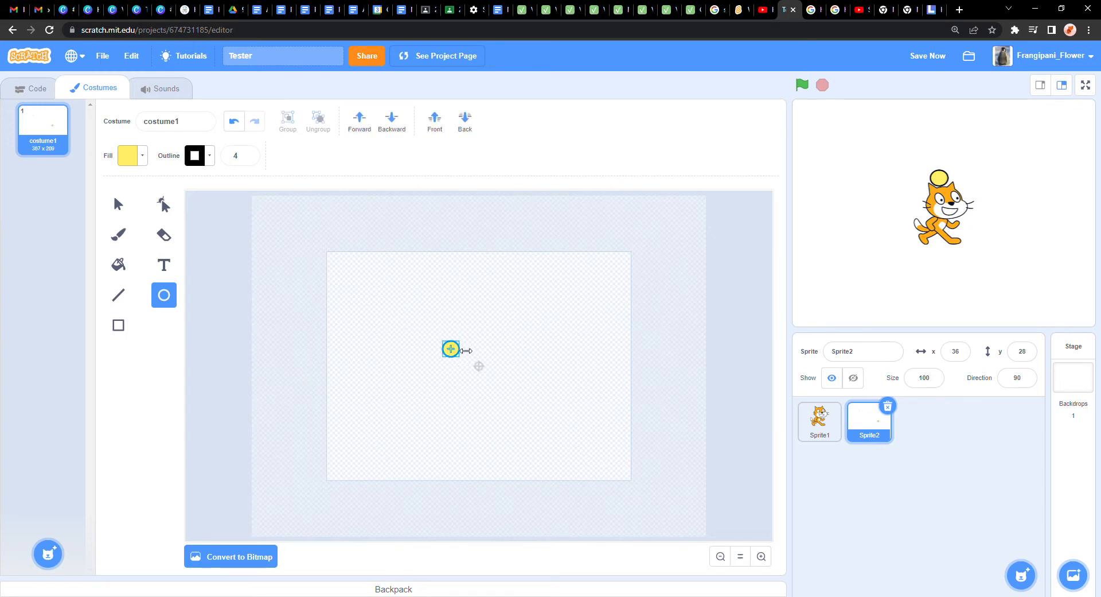
- Match the circle's outline to its yellow fill by sampling the colour with the eyedropper
left_click(206, 157)
left_click(226, 322)
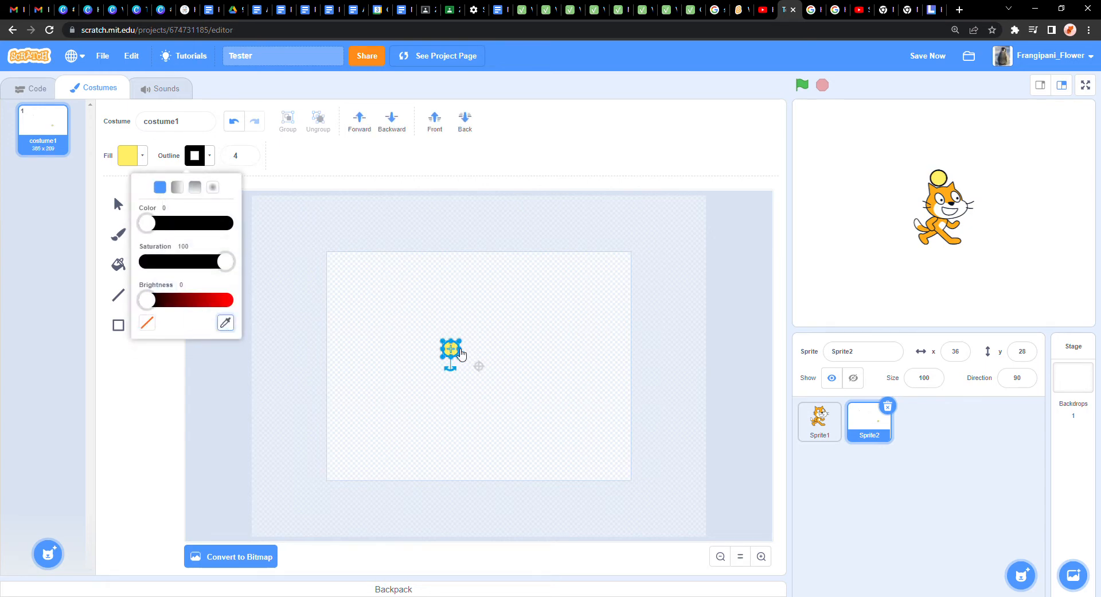
left_click(448, 350)
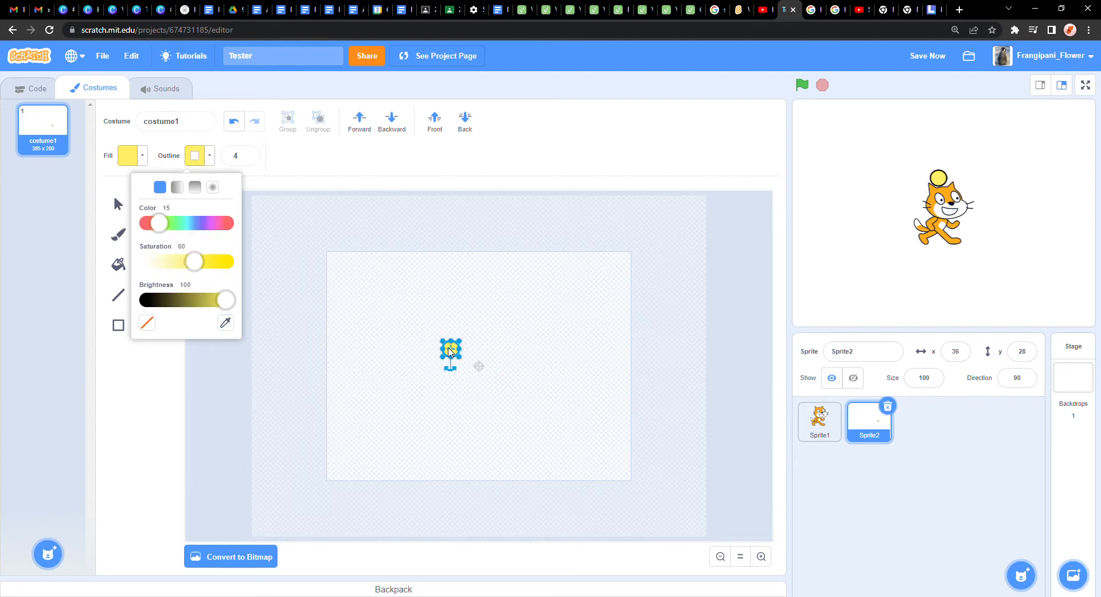
left_click(425, 411)
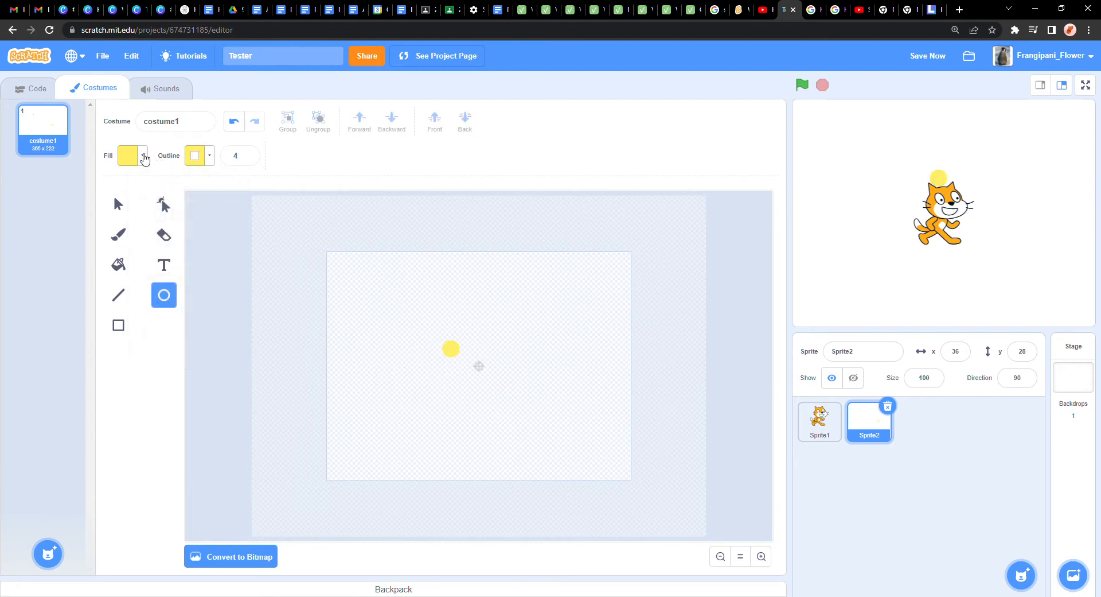
- Brush six petal outlines around the yellow circle in pink with color 81, saturation 34 and brightness 100
left_click(142, 155)
left_click(135, 381)
left_click(121, 235)
left_click(142, 156)
left_click_drag(106, 201, 100, 240)
left_click(115, 239)
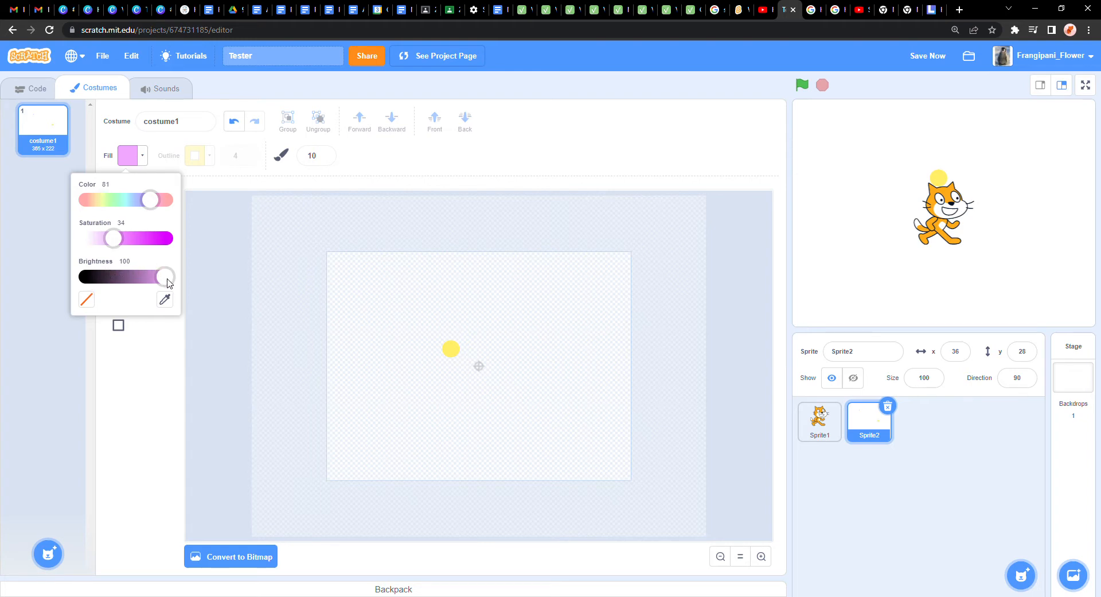
left_click_drag(168, 282, 285, 276)
left_click(463, 358)
mouse_move(482, 367)
left_mouse_down()
mouse_move(459, 330)
mouse_move(423, 350)
mouse_move(443, 356)
mouse_move(433, 370)
mouse_move(451, 367)
left_mouse_up()
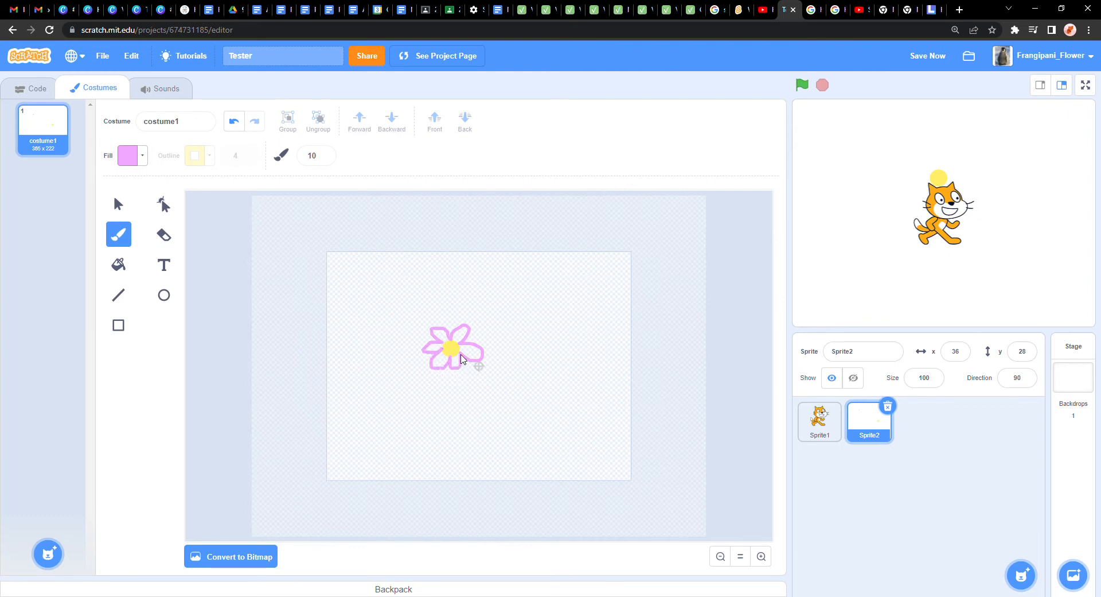
- Close off the inner ends of the petals with pink brush strokes around the yellow centre
left_click(120, 265)
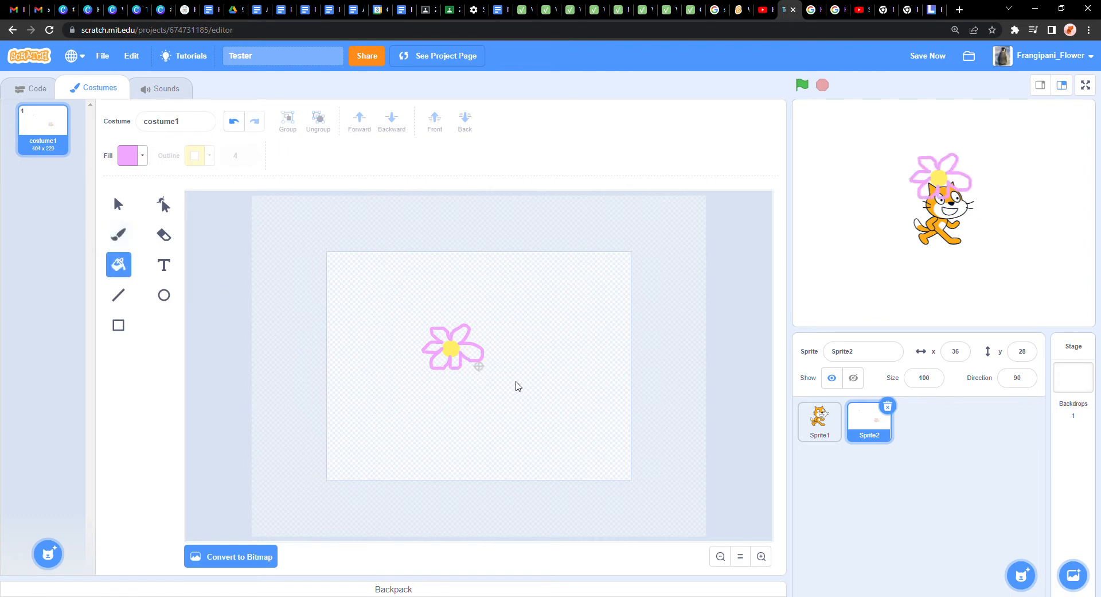
left_click(457, 364)
left_click(118, 234)
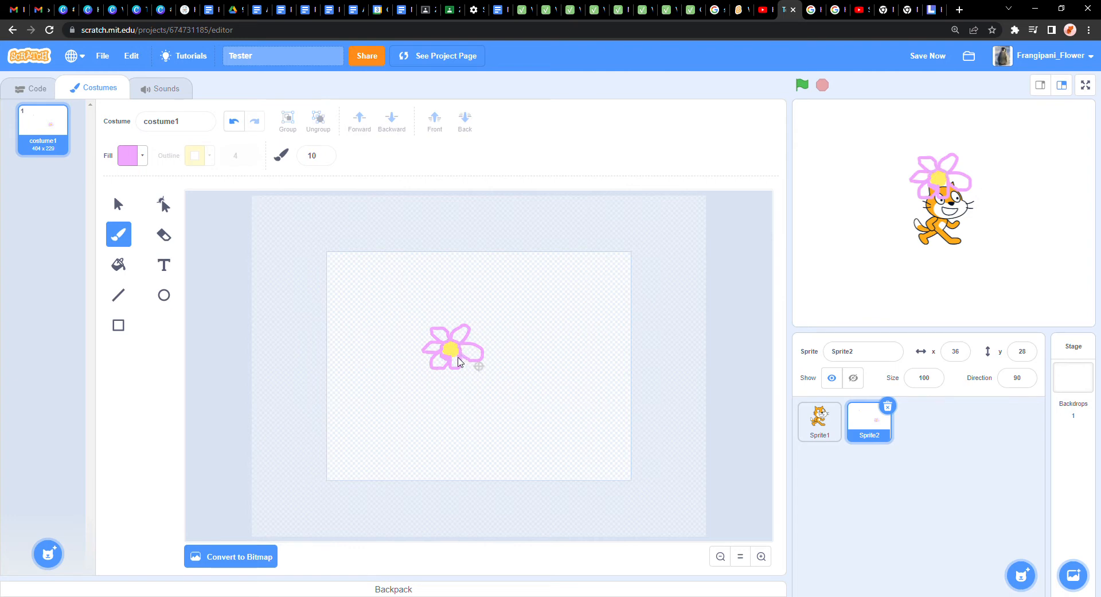
- Fill all six petals of the flower with the same light pink as their outlines
left_click(127, 263)
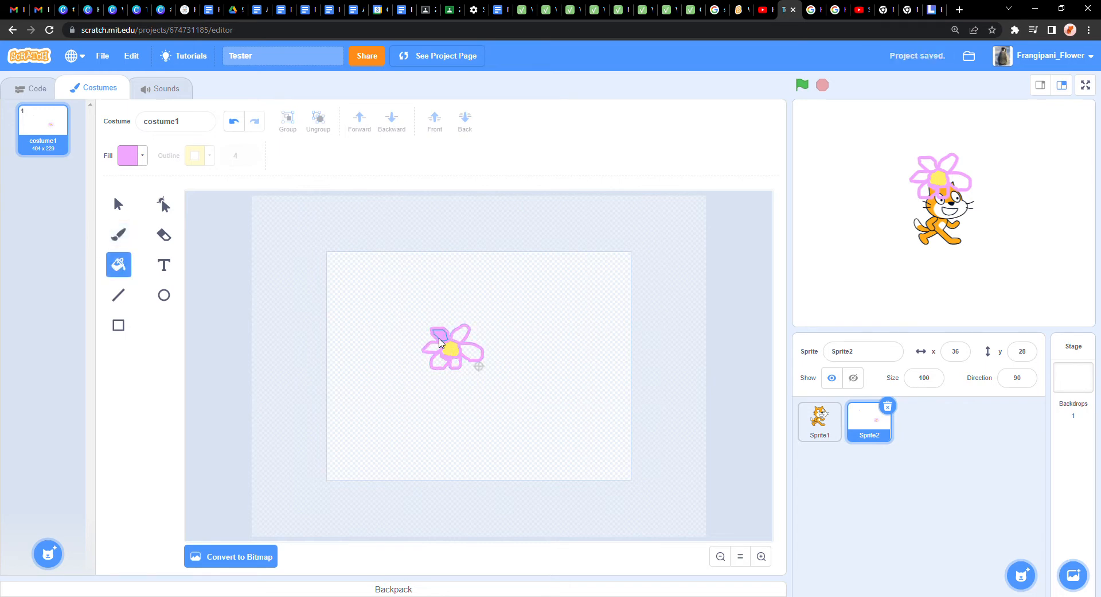
left_click(759, 557)
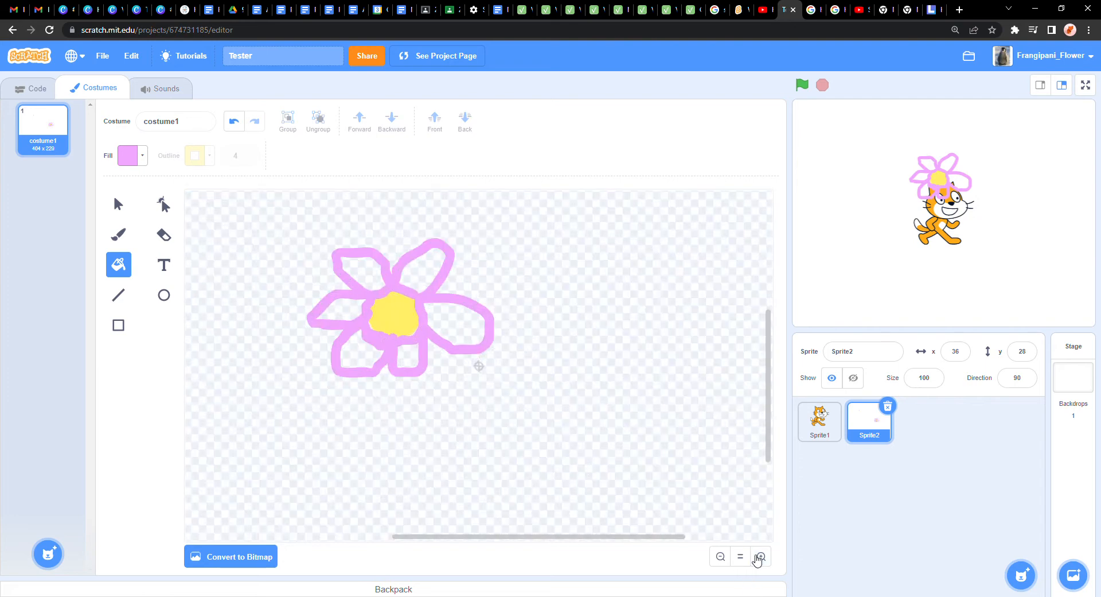
left_click(761, 556)
left_click_drag(482, 533, 394, 535)
left_click(558, 300)
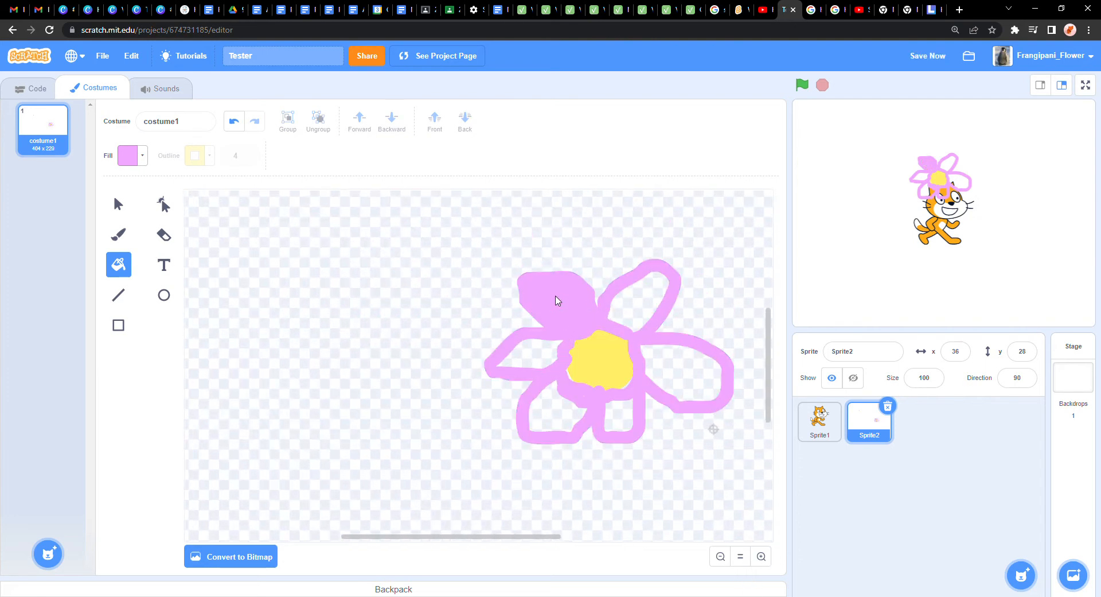
left_click(627, 307)
left_click(682, 375)
left_click(619, 413)
left_click(551, 410)
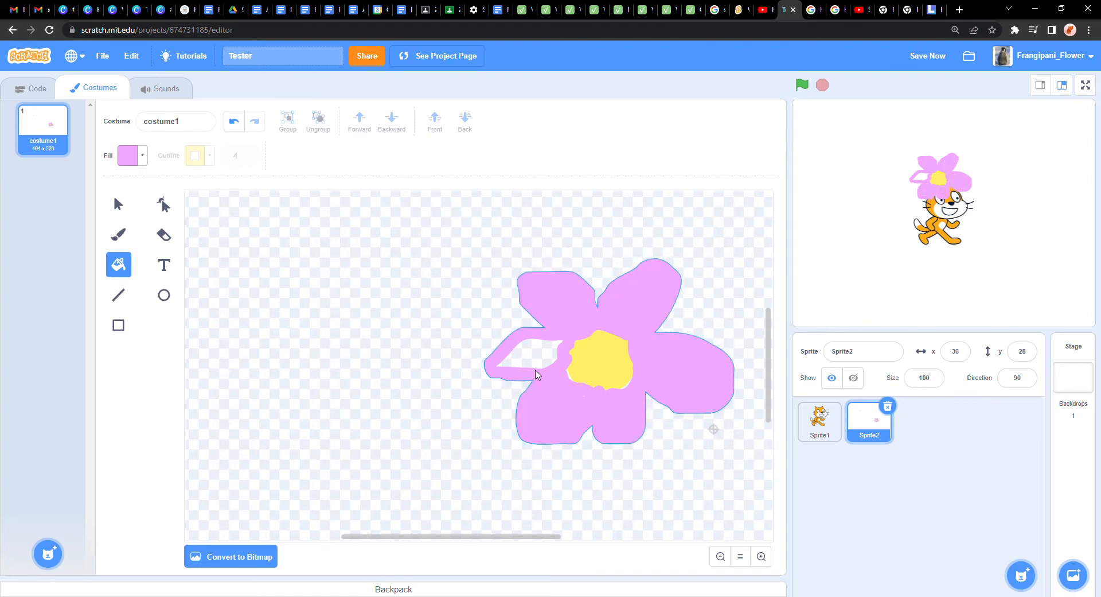
left_click(538, 374)
- Brush a loop inside each petal in a stronger pink with saturation 53 and brush size 4
left_click(132, 155)
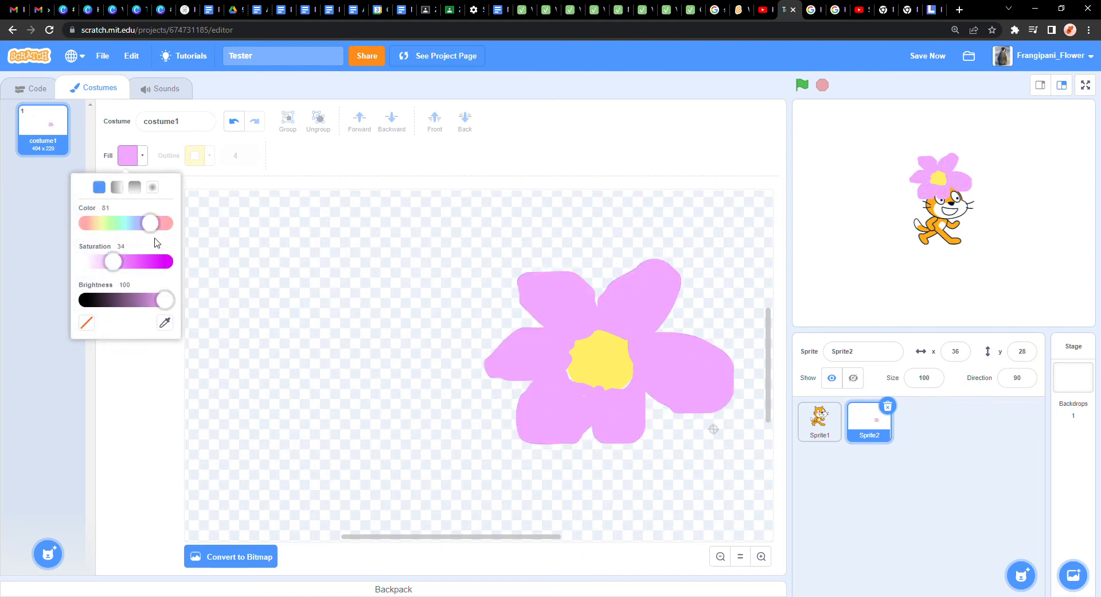
left_click_drag(114, 261, 130, 262)
left_click(420, 155)
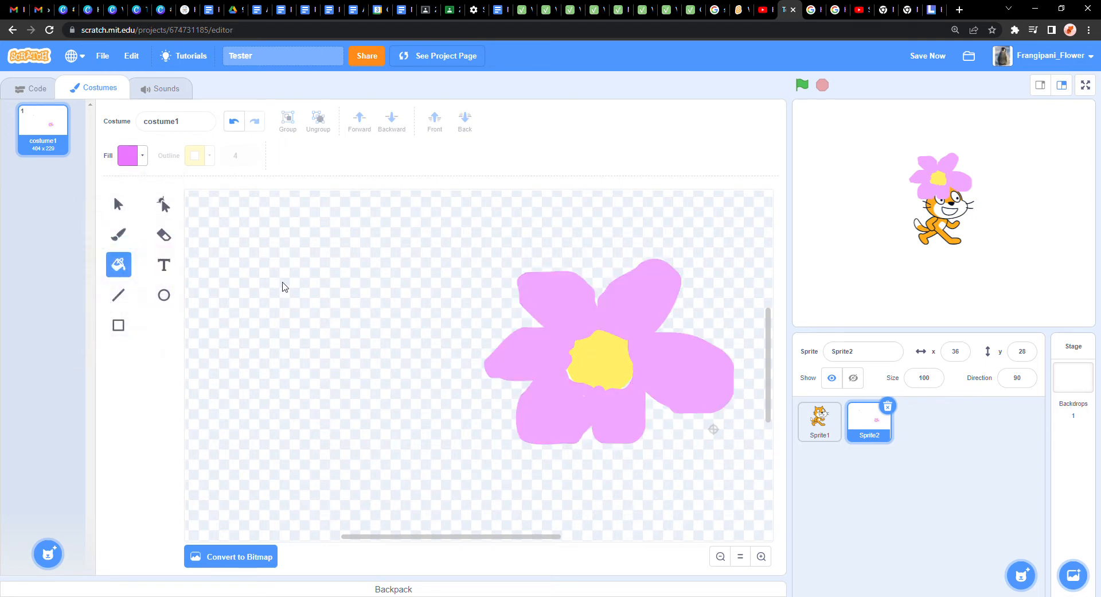
left_click(115, 231)
left_click(323, 153)
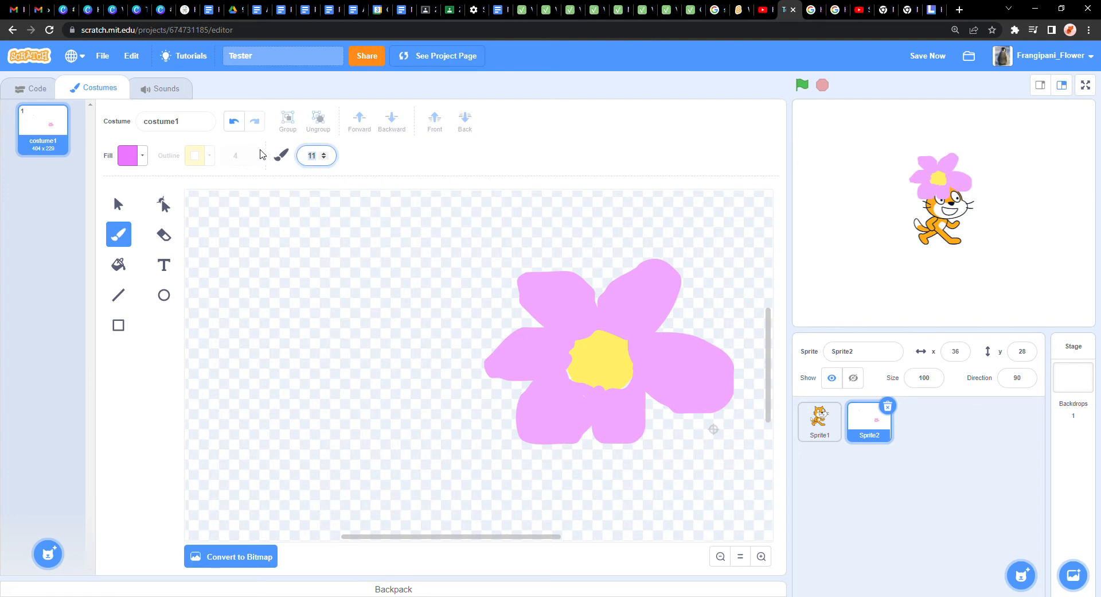
type("4")
key("Return")
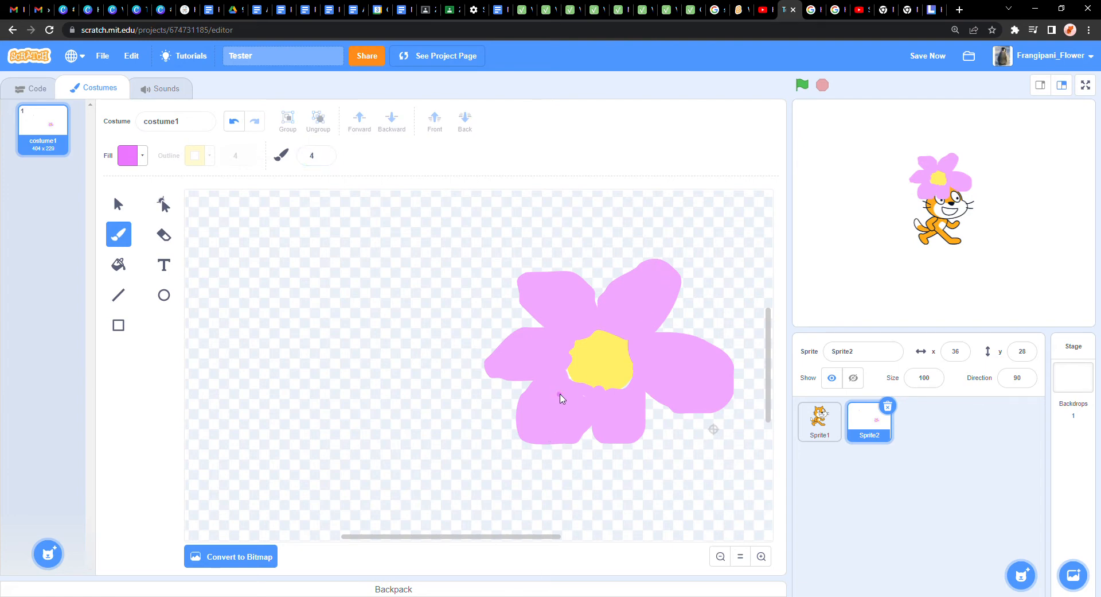
mouse_move(561, 382)
left_mouse_down()
mouse_move(535, 404)
mouse_move(548, 422)
mouse_move(577, 406)
mouse_move(562, 381)
mouse_move(608, 426)
mouse_move(631, 409)
mouse_move(618, 398)
mouse_move(707, 376)
mouse_move(657, 362)
mouse_move(657, 374)
left_mouse_up()
mouse_move(617, 313)
left_mouse_down()
mouse_move(636, 298)
mouse_move(636, 315)
mouse_move(614, 315)
mouse_move(544, 295)
mouse_move(573, 310)
mouse_move(518, 368)
mouse_move(554, 357)
mouse_move(551, 345)
left_mouse_up()
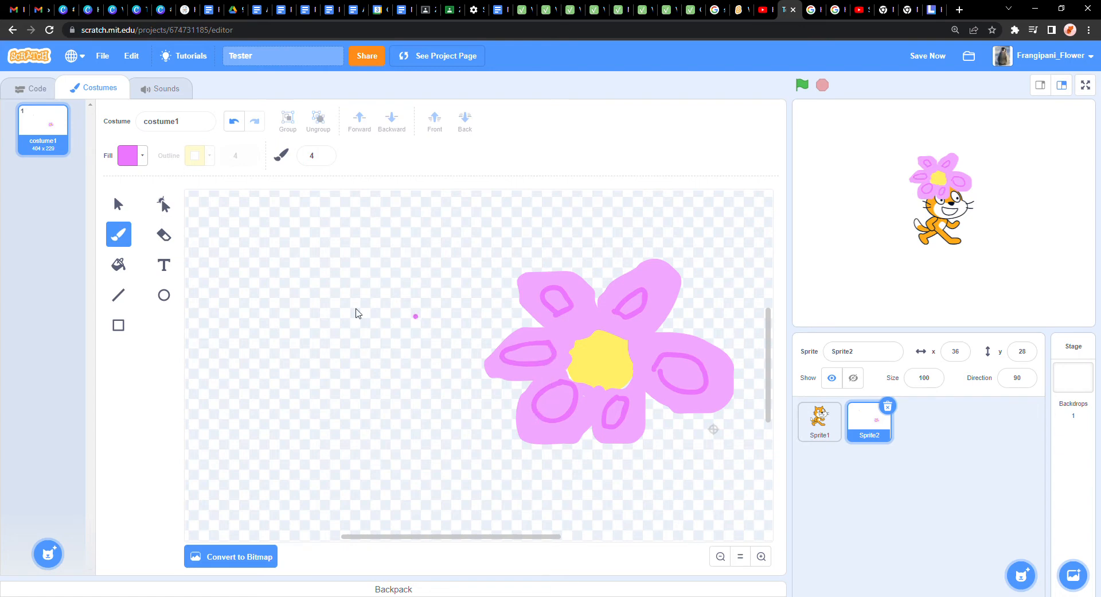
- Try a green fill with color 43, and restore the stronger pink by sampling a petal loop
left_click(128, 155)
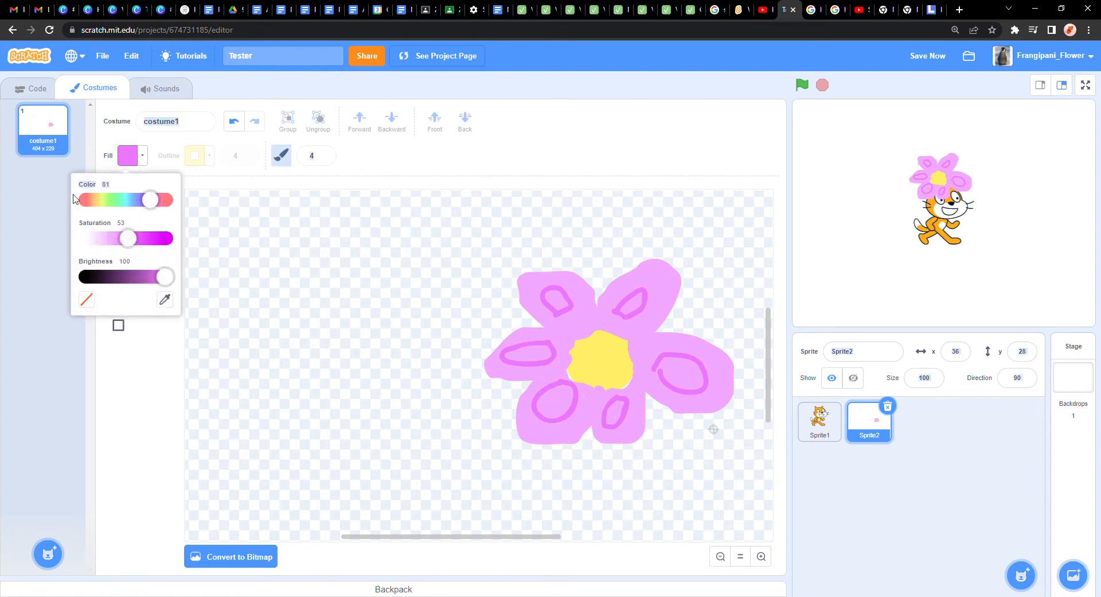
left_click(131, 394)
left_click(128, 155)
mouse_move(150, 199)
left_mouse_down()
mouse_move(120, 207)
mouse_move(163, 238)
left_mouse_up()
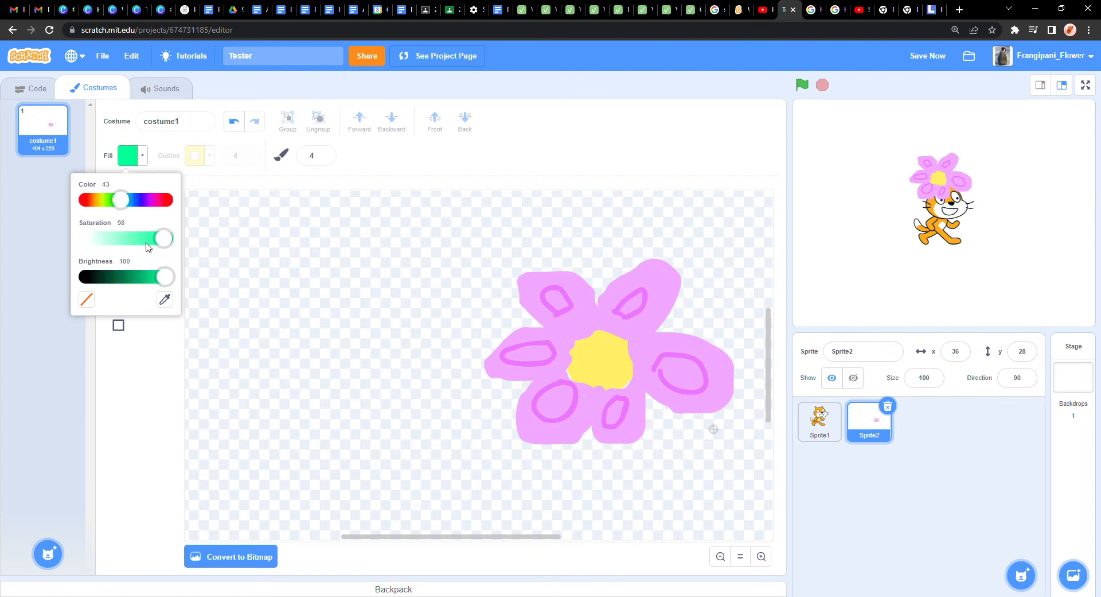
left_click(647, 316)
left_click(166, 300)
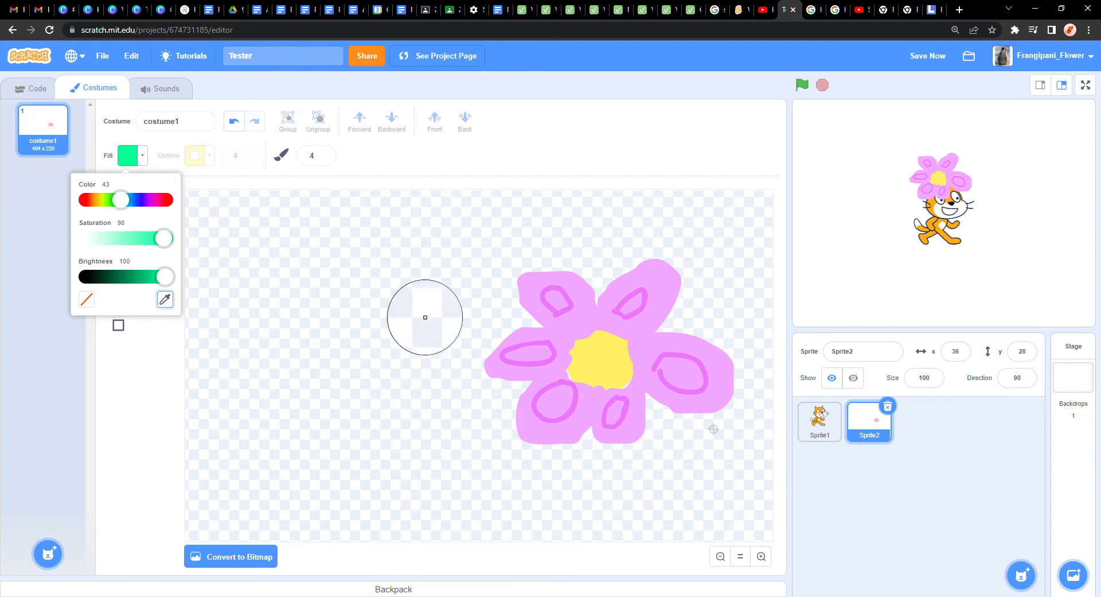
left_click(532, 363)
left_click(130, 410)
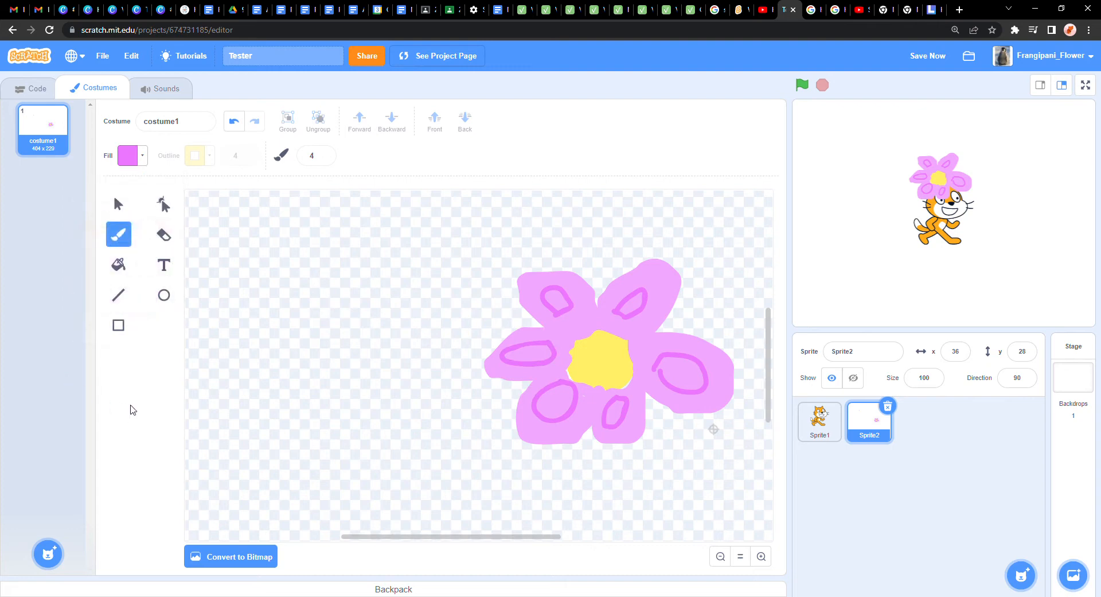
- Undo and redo the last brush stroke on the flower
left_click(235, 121)
left_click(255, 121)
- Duplicate the flower costume and delete the copy
right_click(44, 123)
left_click(53, 134)
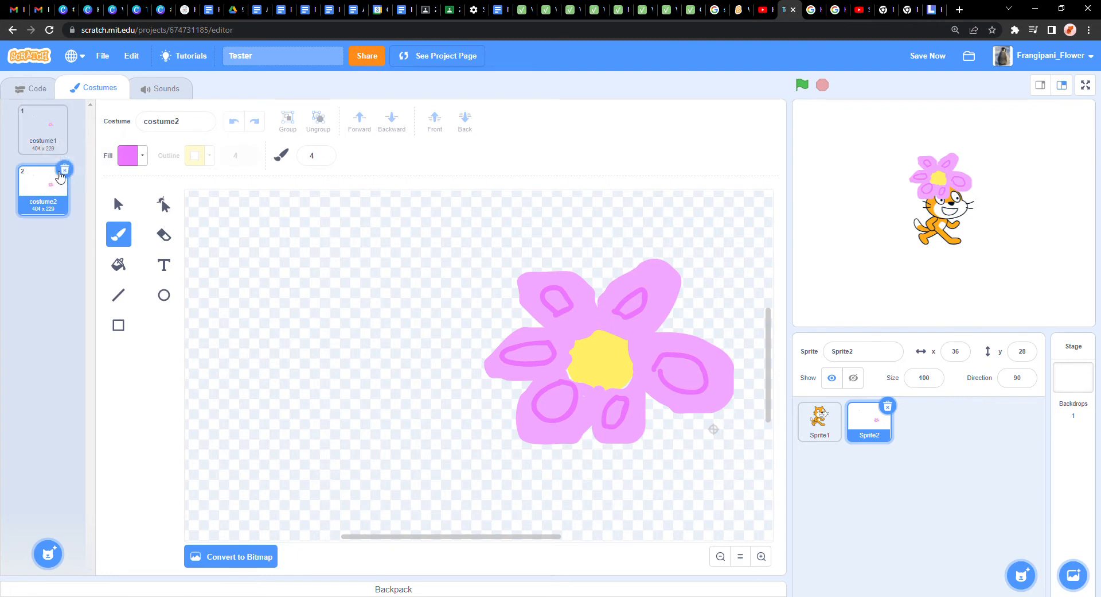
right_click(38, 132)
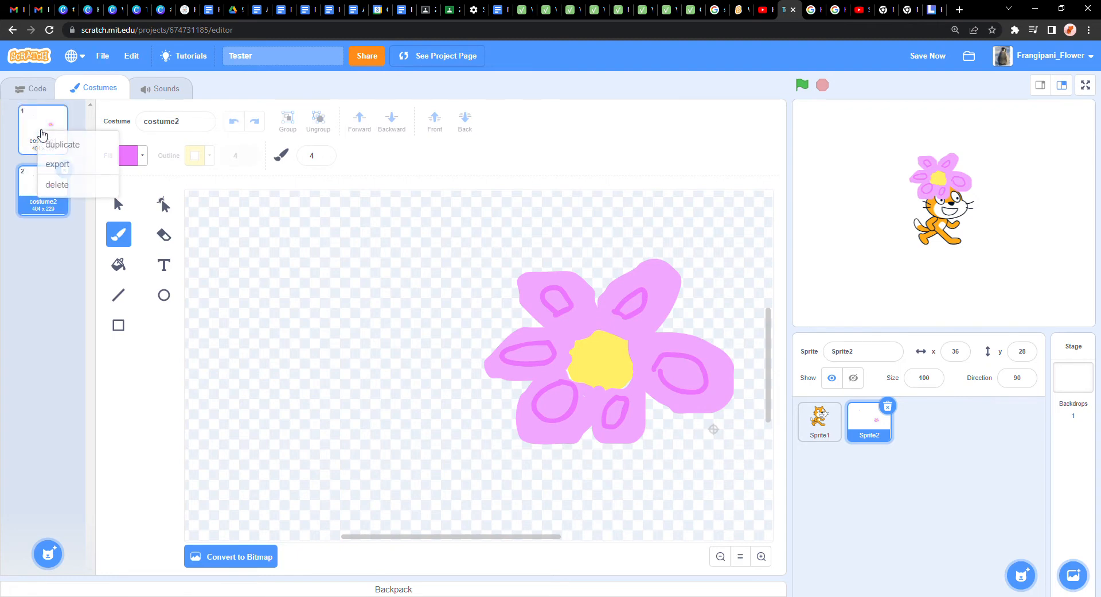
left_click(33, 253)
left_click(65, 169)
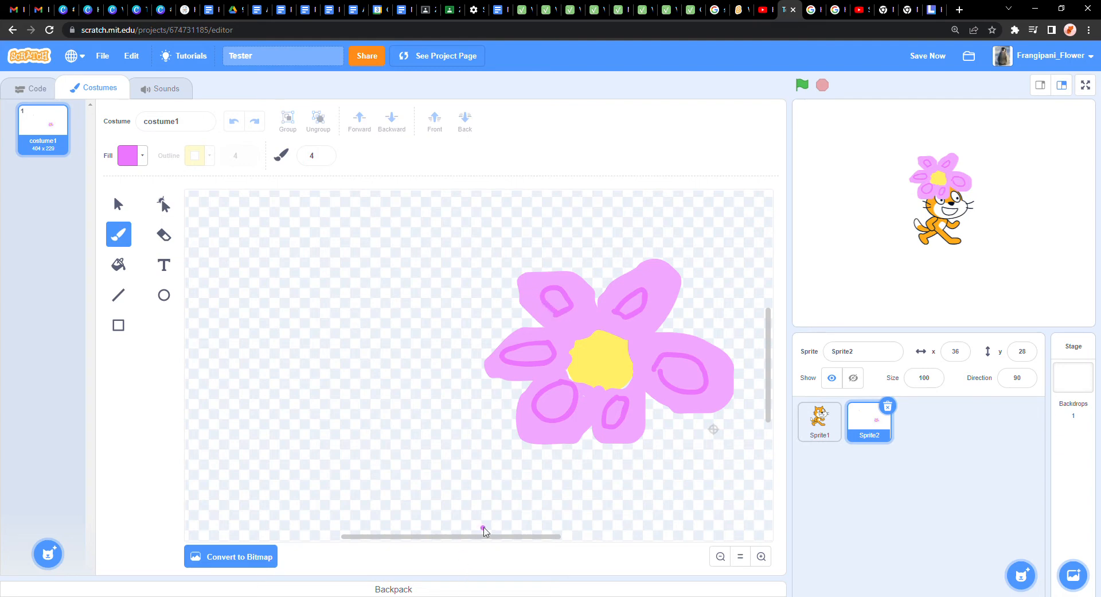
- Draw an ellipse over the flower's centre, filled with the yellow sampled from the existing centre
mouse_move(490, 536)
left_mouse_down()
mouse_move(585, 536)
mouse_move(543, 540)
left_mouse_up()
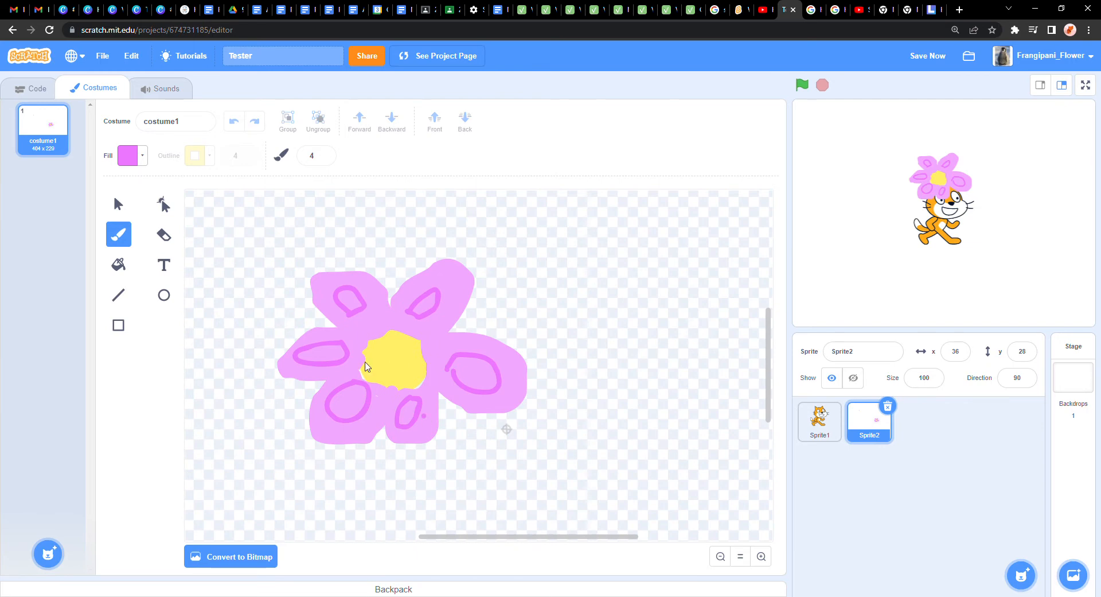
left_click(164, 296)
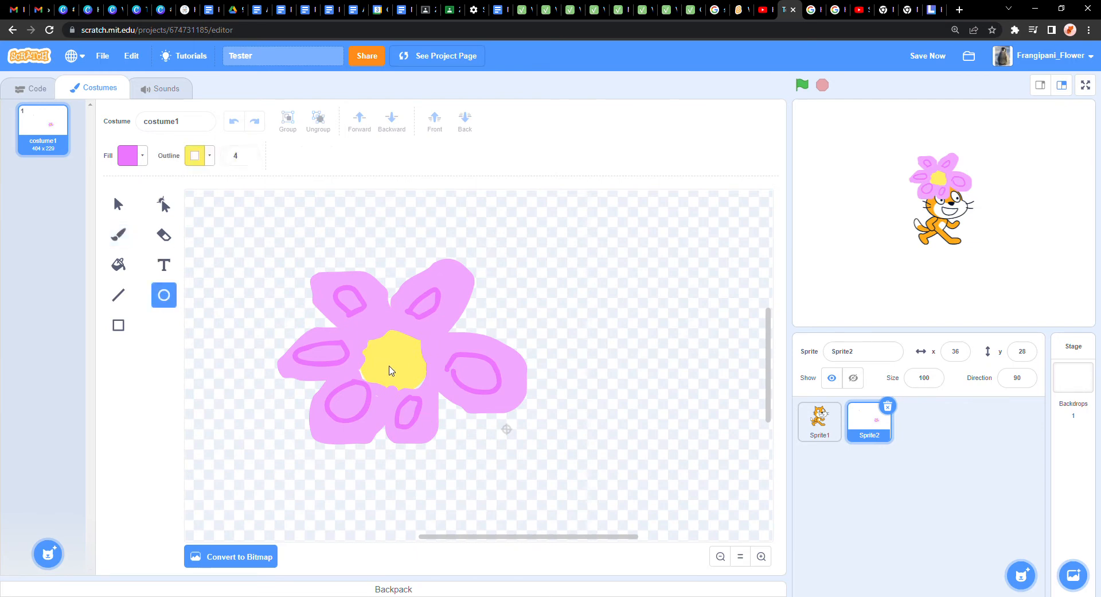
left_click(127, 156)
left_click(165, 322)
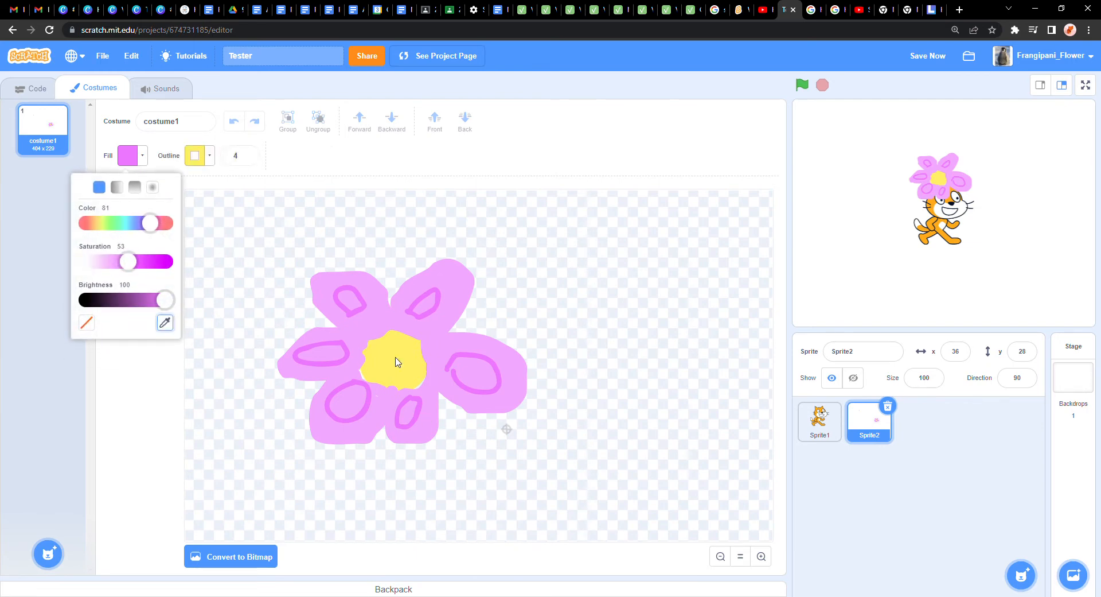
left_click(396, 364)
left_click(367, 340)
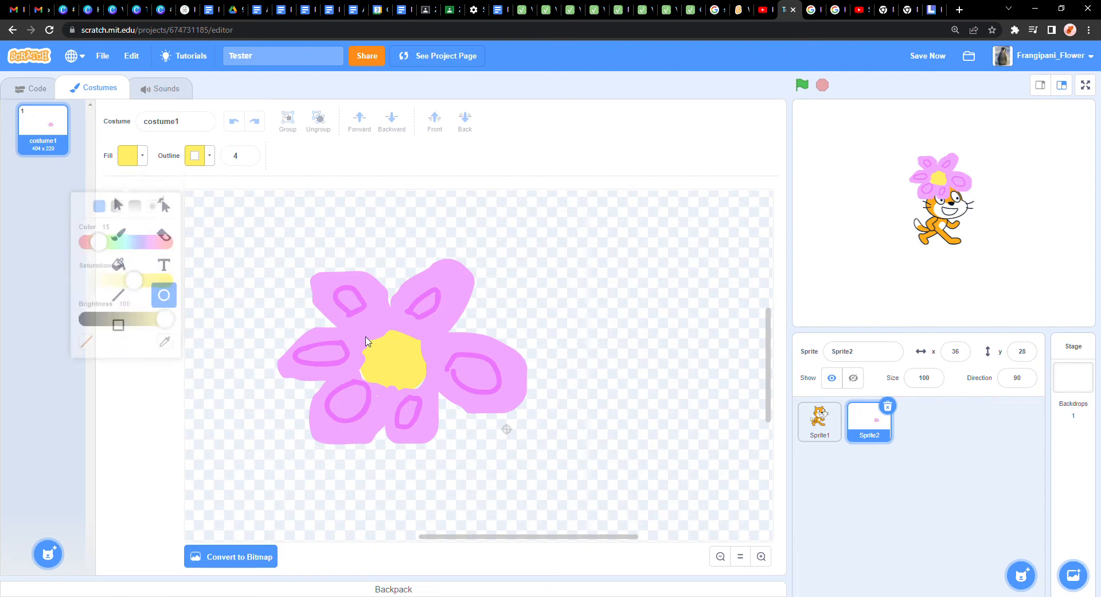
left_click_drag(429, 392, 435, 395)
left_click(655, 269)
- Set the Line tool's outline to green with color 34, saturation 48 and brightness 84
scroll(497, 331, "down", 3)
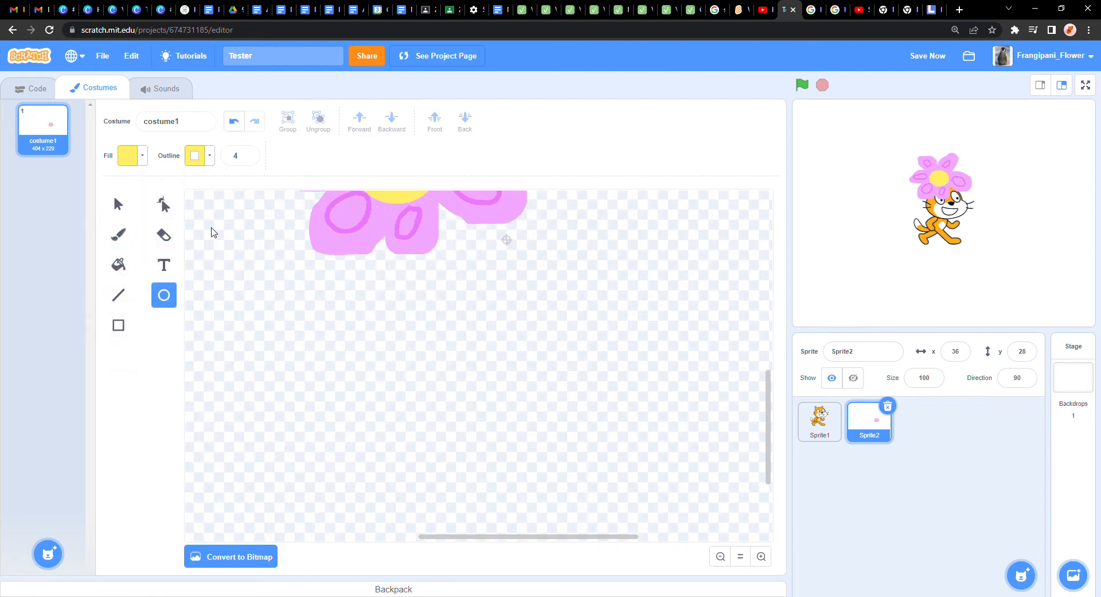
left_click(140, 155)
left_click(118, 295)
left_click(212, 156)
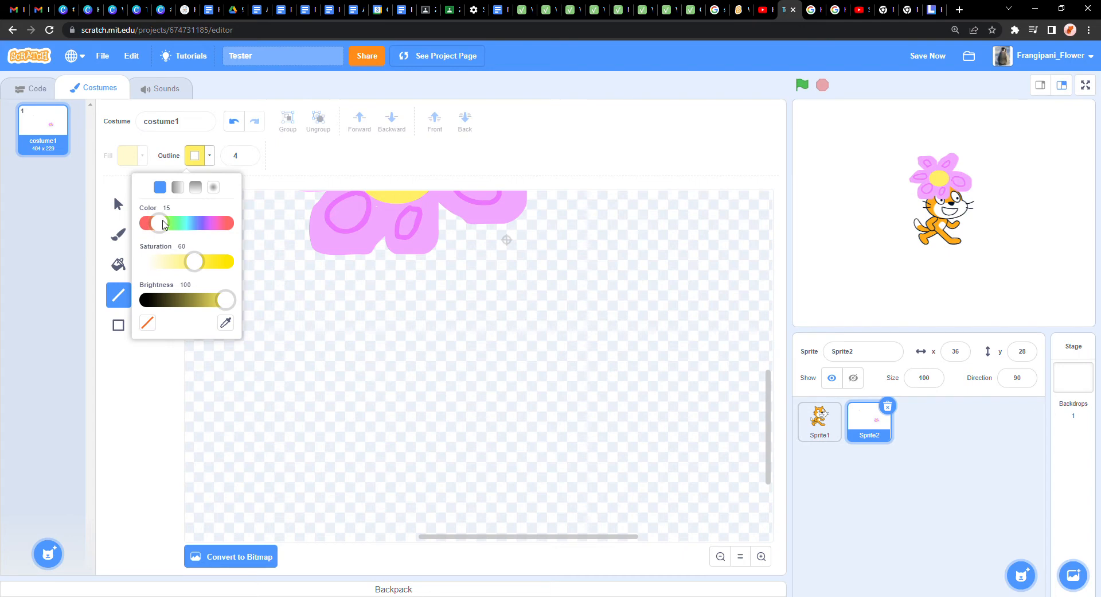
left_click_drag(163, 224, 177, 224)
left_click_drag(202, 256, 185, 262)
left_click_drag(226, 303, 214, 298)
scroll(396, 367, "up", 2)
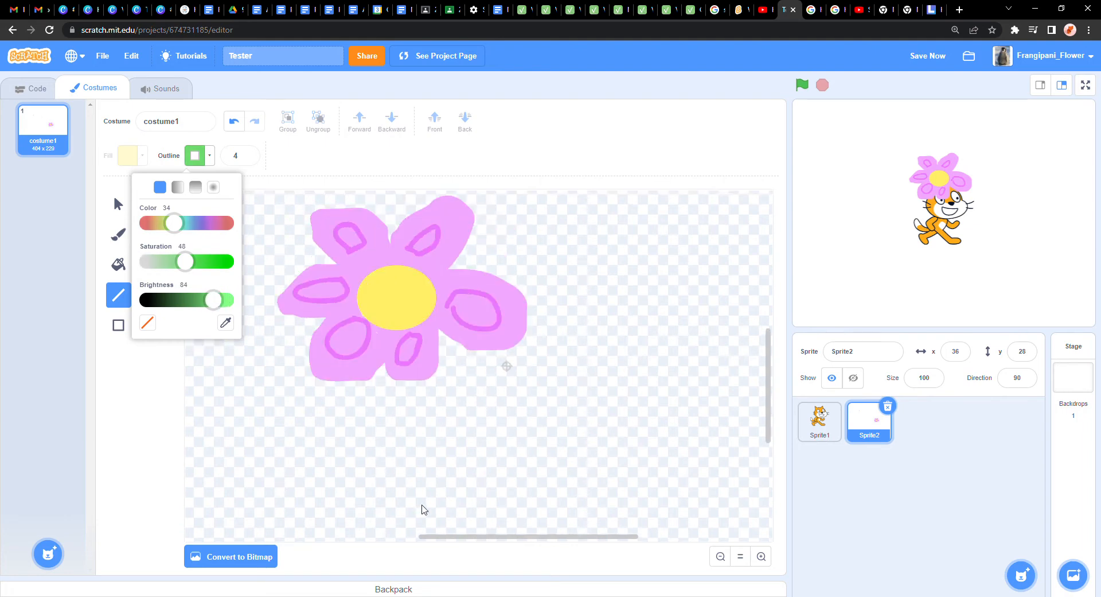
- Draw a long wavy green stem of connected line segments downward from the flower's lowest petal
mouse_move(398, 377)
left_mouse_down()
mouse_move(386, 439)
mouse_move(400, 497)
mouse_move(398, 458)
mouse_move(372, 560)
left_mouse_up()
scroll(399, 500, "down", 1)
scroll(373, 456, "down", 3)
left_click_drag(368, 370, 375, 375)
scroll(377, 395, "up", 3)
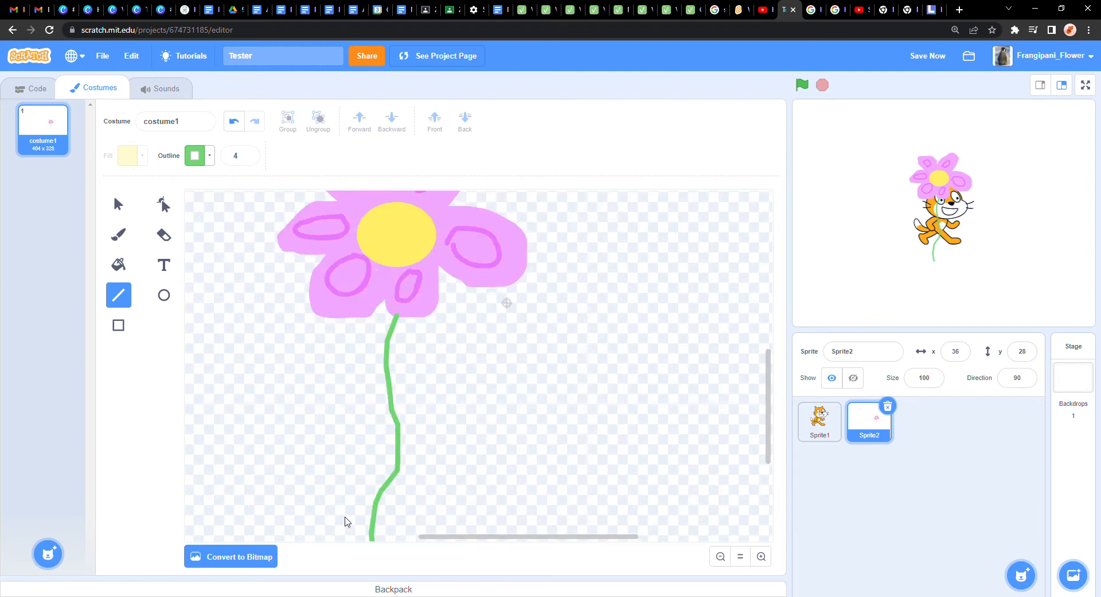
- Draw a short separate green zigzag line beside the flower and delete it
mouse_move(588, 262)
left_mouse_down()
mouse_move(580, 294)
mouse_move(582, 278)
left_mouse_up()
left_click_drag(581, 279, 603, 357)
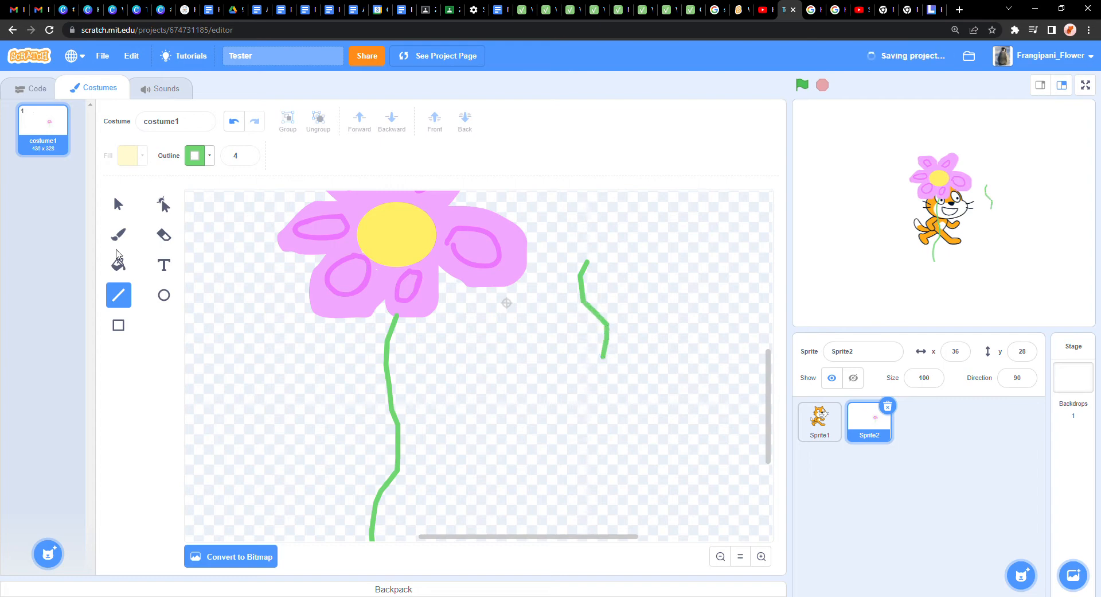
left_click(118, 203)
left_click_drag(581, 282, 630, 429)
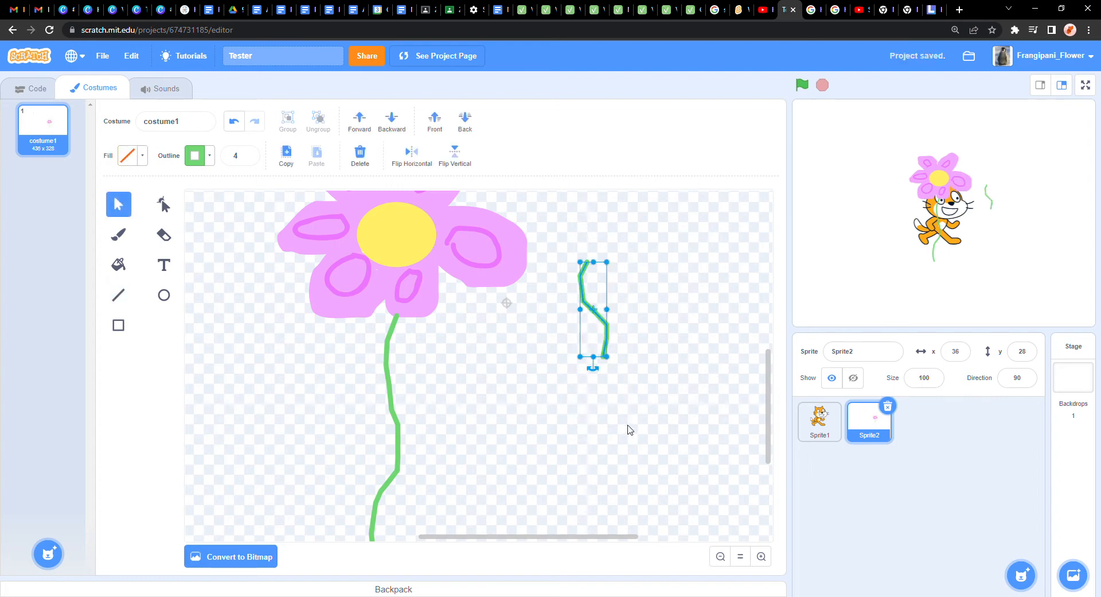
key("Delete")
scroll(523, 299, "down", 3)
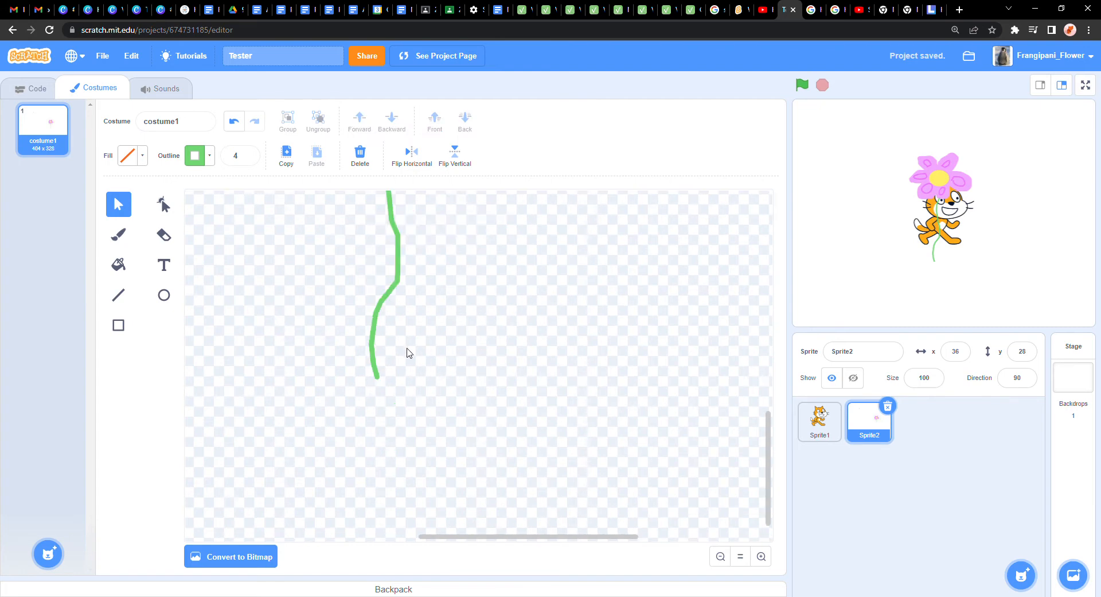
scroll(413, 354, "up", 3)
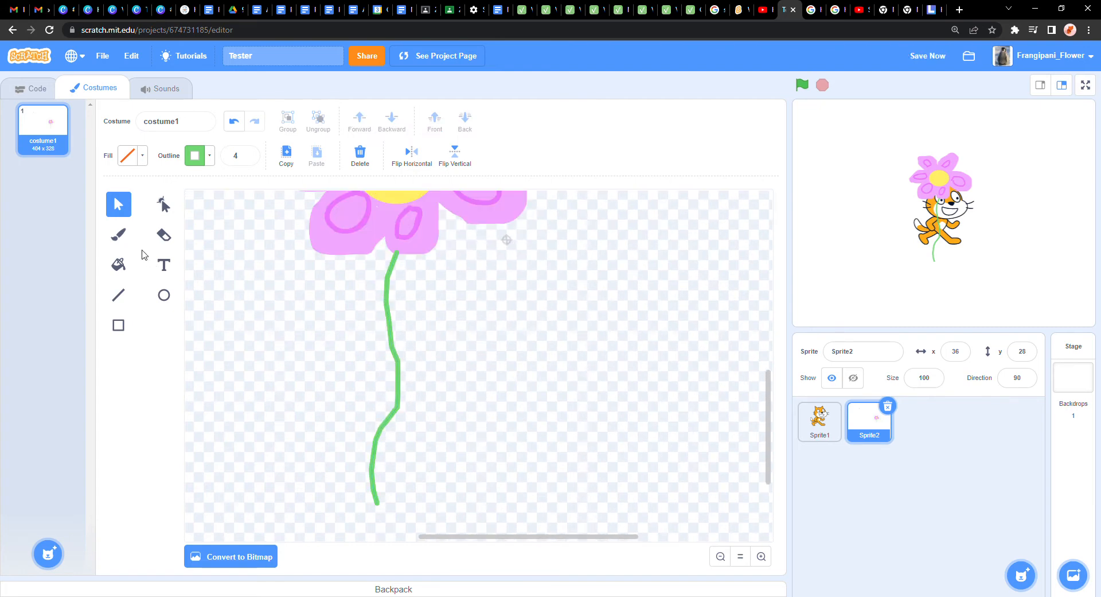
scroll(253, 341, "up", 5)
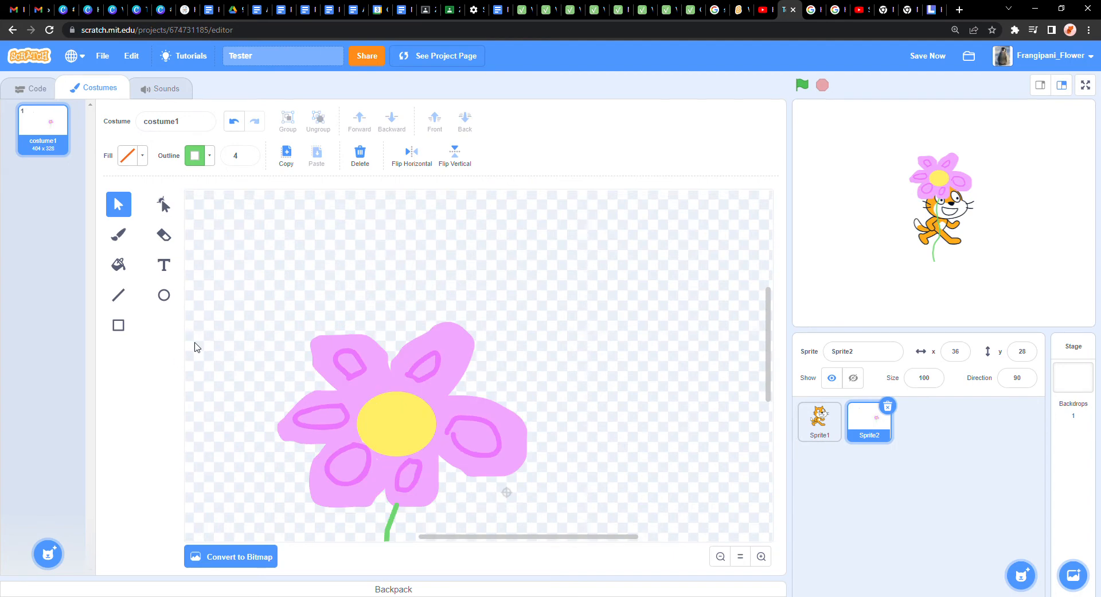
scroll(259, 248, "down", 4)
scroll(284, 270, "up", 4)
- Reshape the petal outline by moving the notch point between the upper-left and left petals inward, undoing the first attempt
left_click(163, 202)
left_click(453, 352)
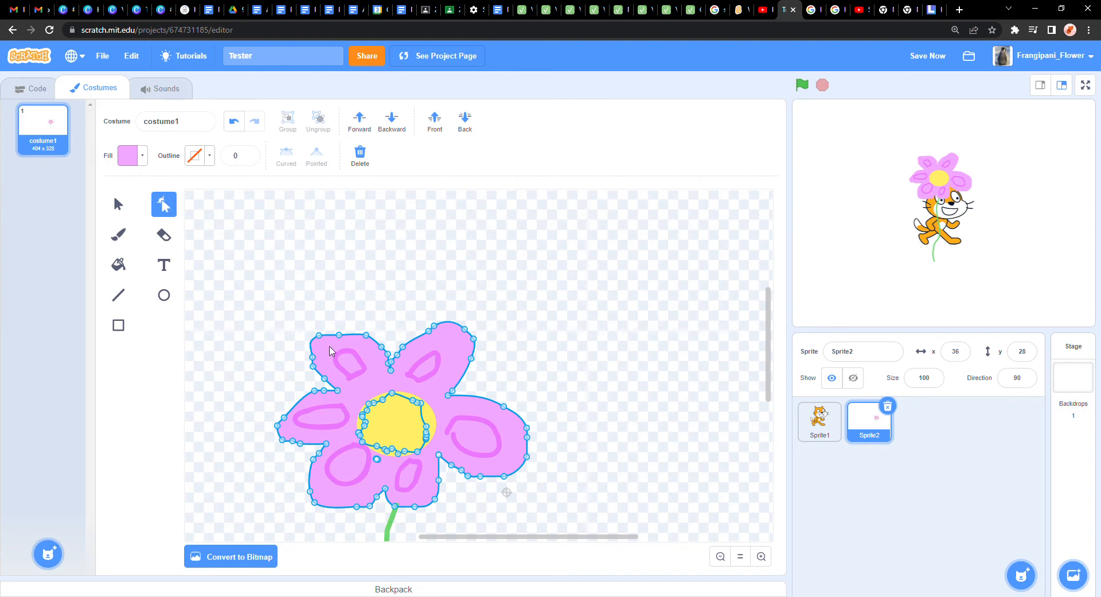
mouse_move(338, 395)
left_mouse_down()
mouse_move(346, 402)
mouse_move(337, 397)
left_mouse_up()
key("ctrl+z")
key("ctrl+z")
left_click(338, 391)
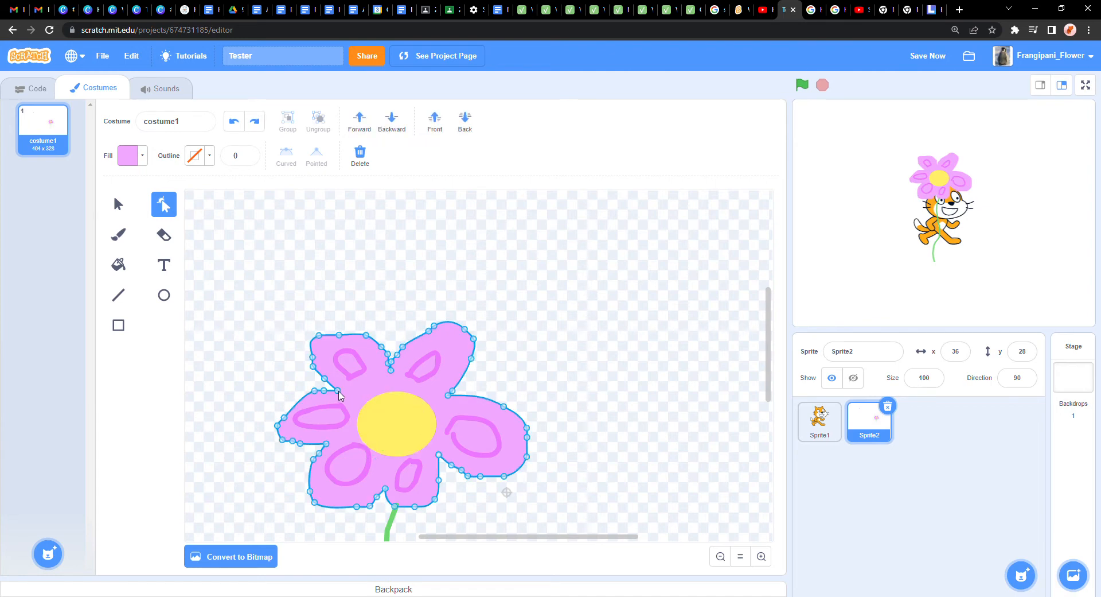
left_click(338, 391)
mouse_move(339, 395)
left_mouse_down()
mouse_move(356, 405)
mouse_move(346, 394)
left_mouse_up()
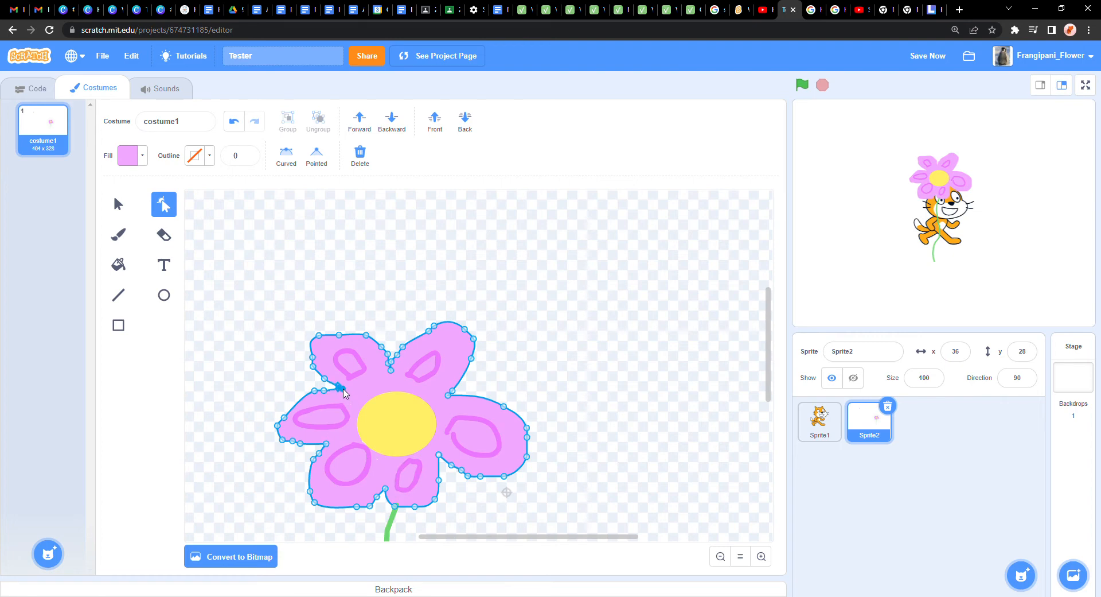
- Adjust outline points on the two upper petals and in the notches beside the right and lower-left petals
left_click_drag(313, 359, 309, 357)
left_click_drag(448, 395, 442, 399)
left_click(326, 444)
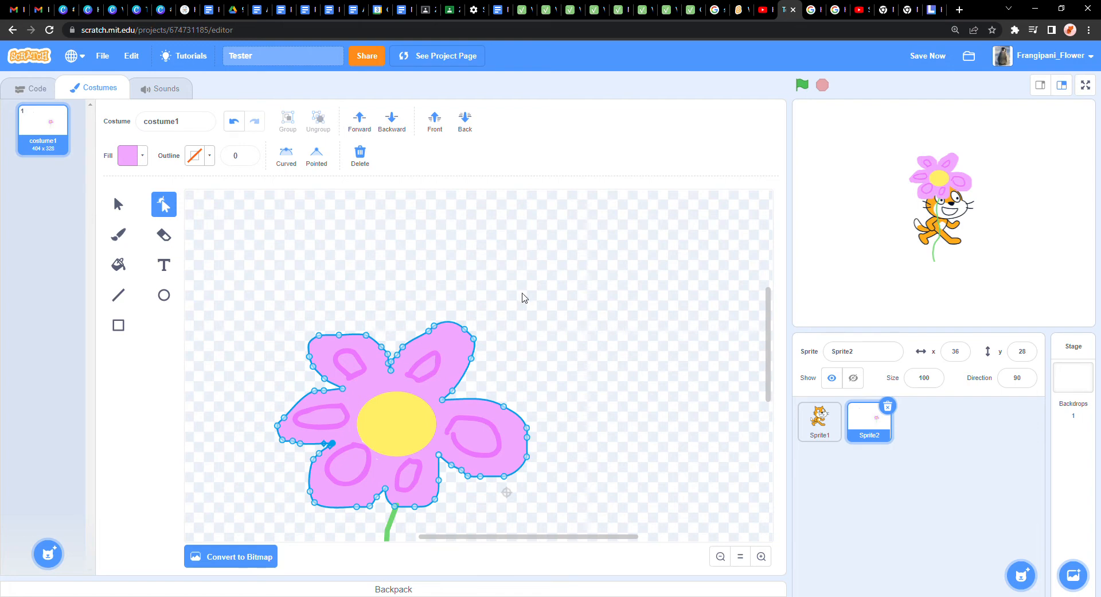
left_click(341, 230)
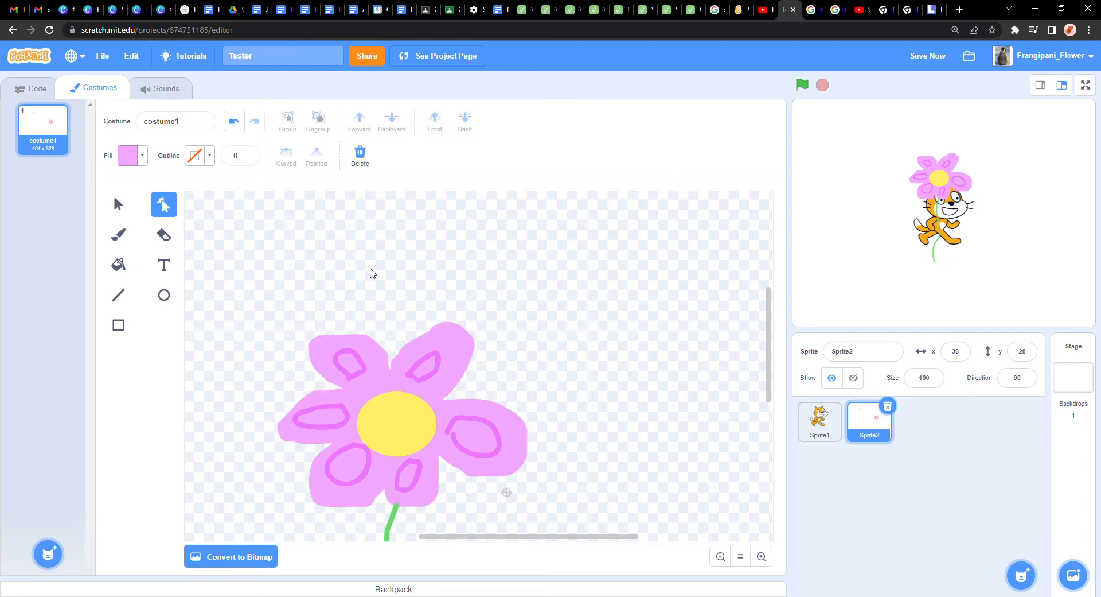
left_click(395, 350)
left_click_drag(402, 345, 411, 343)
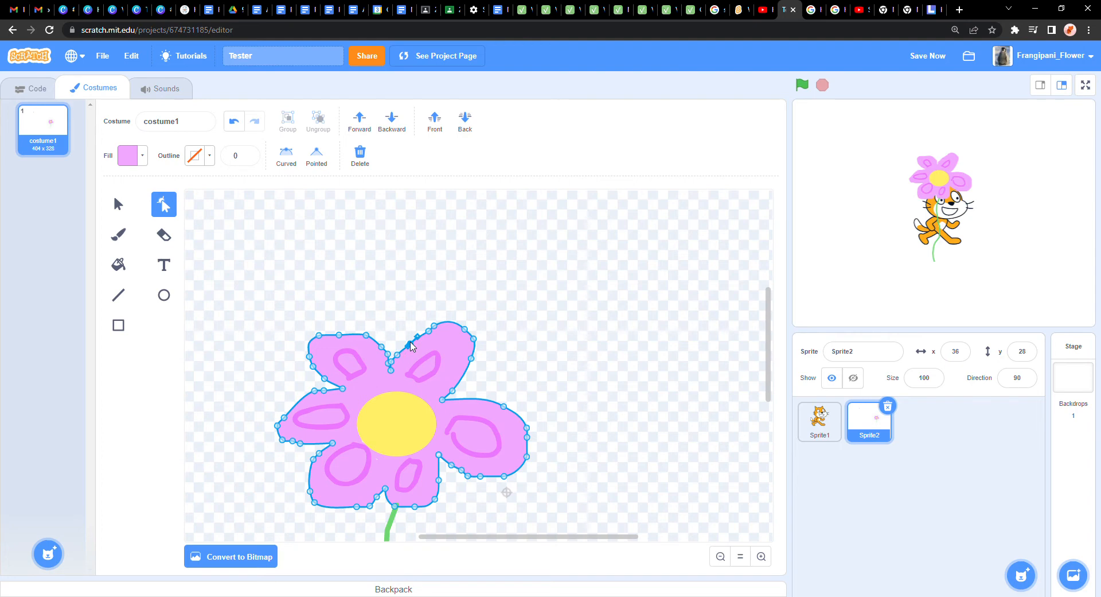
left_click(616, 327)
scroll(370, 393, "down", 6)
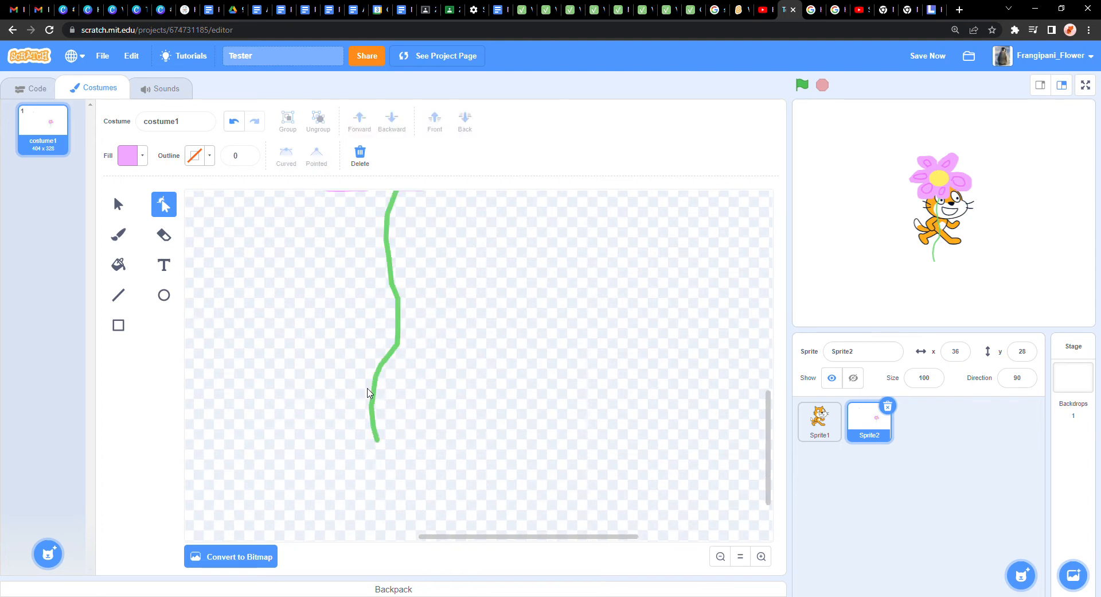
scroll(376, 398, "up", 3)
scroll(376, 399, "up", 2)
left_click(393, 381)
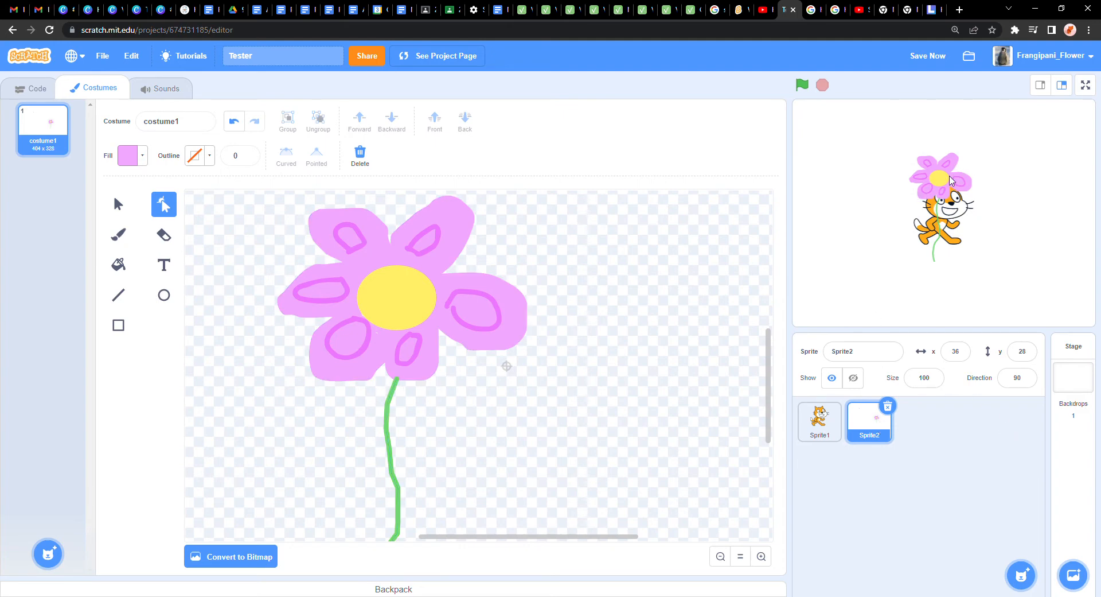
- Create a new blank sprite to paint, and move the flower to the right of the cat on the stage
right_click(875, 415)
mouse_move(1022, 573)
left_click(1023, 526)
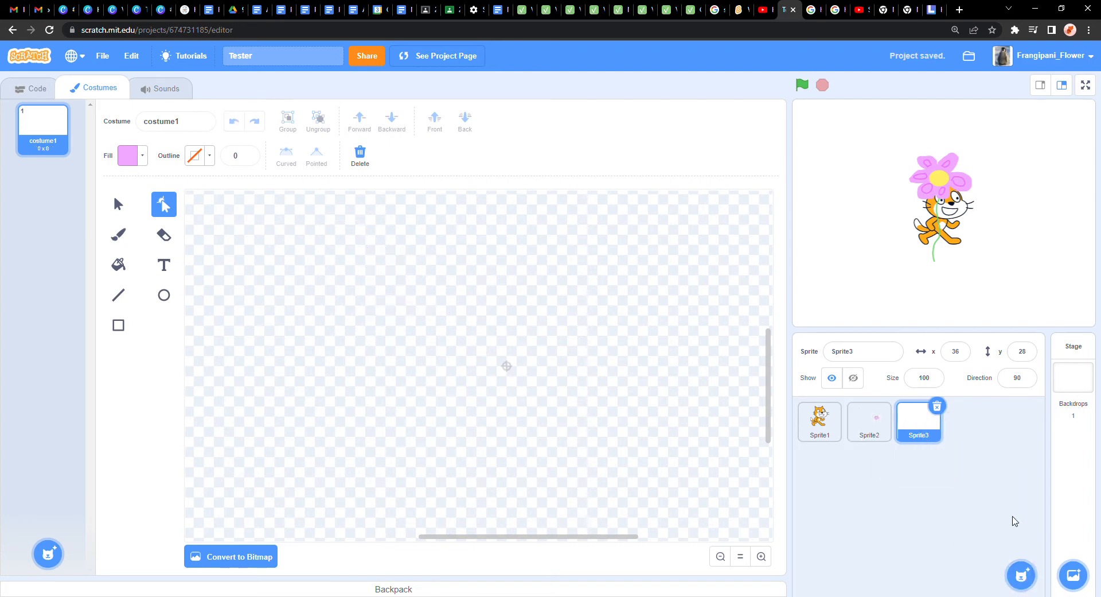
left_click_drag(947, 182, 1018, 173)
left_click(935, 431)
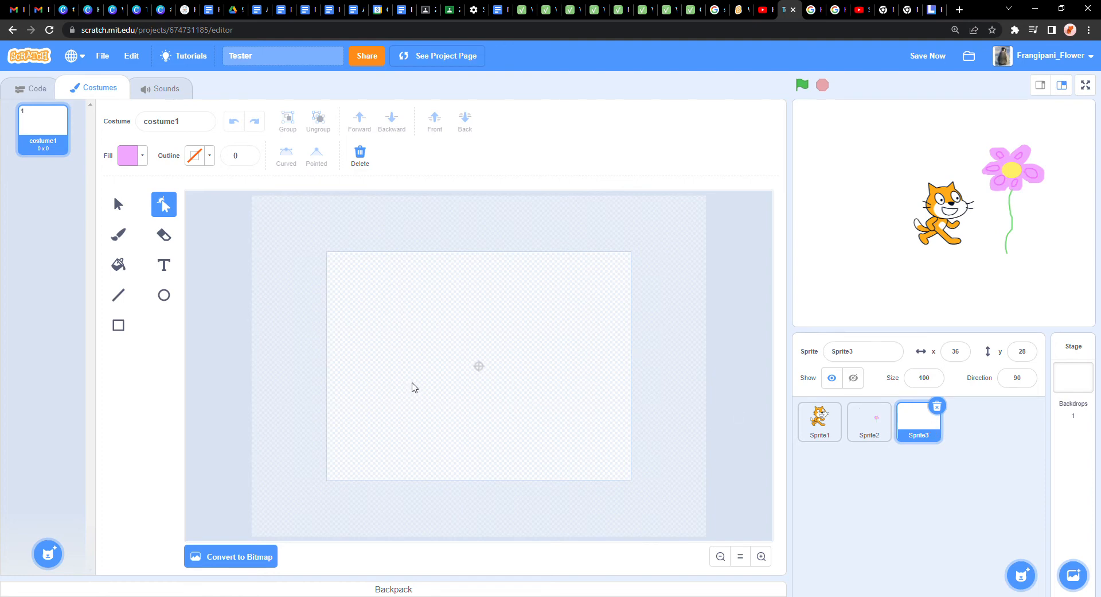
- Draw a large circle about 223 by 210 in the new costume and set its fill color to 71
left_click(119, 295)
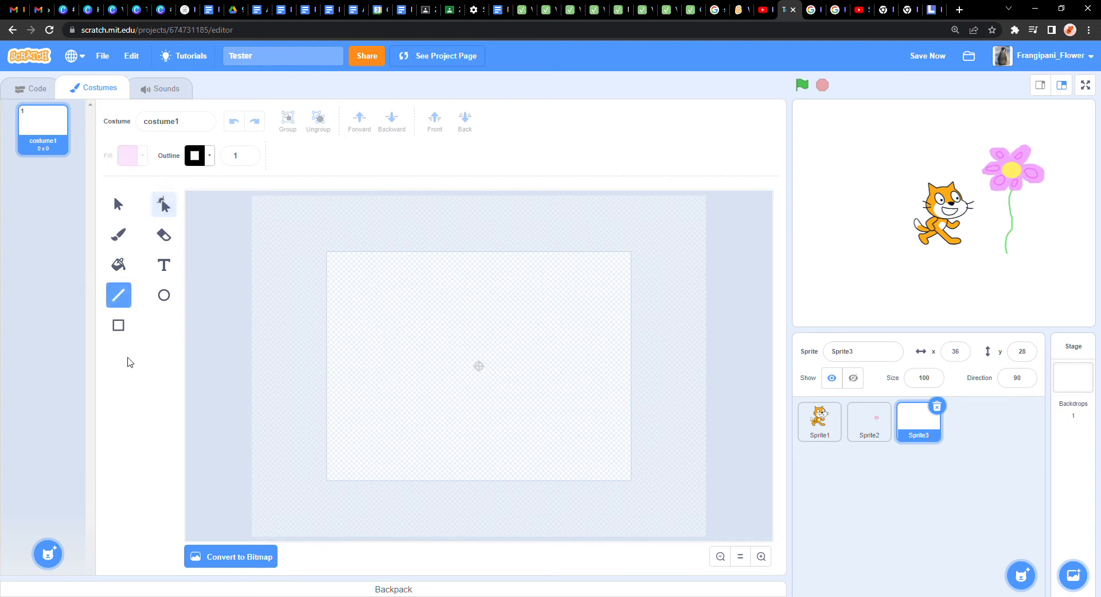
left_click(131, 332)
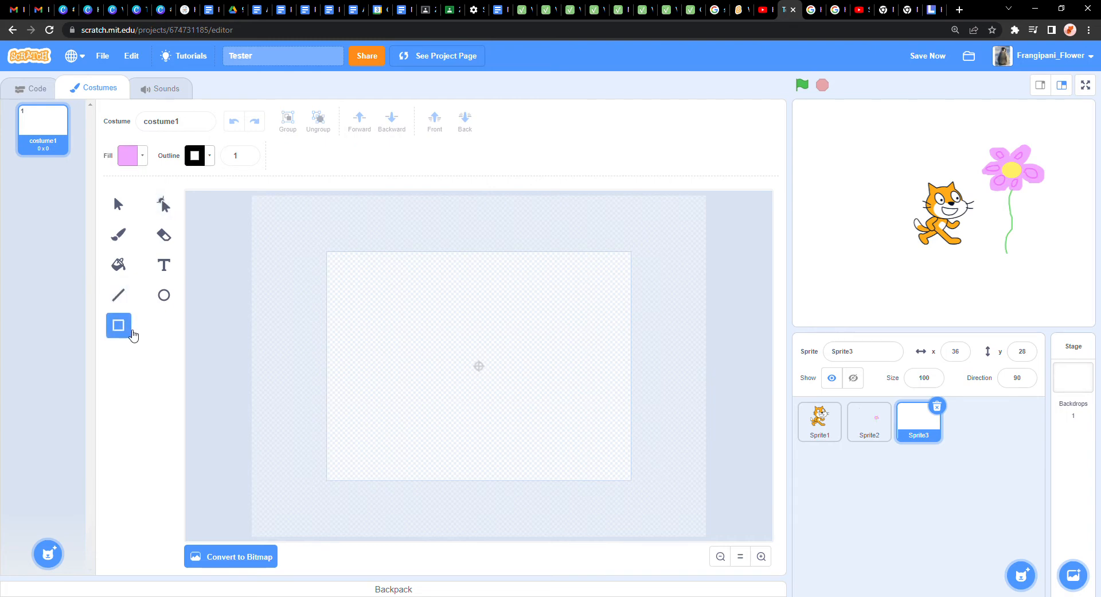
left_click(164, 295)
left_click_drag(414, 302, 554, 438)
left_click(151, 162)
left_click_drag(152, 223, 142, 225)
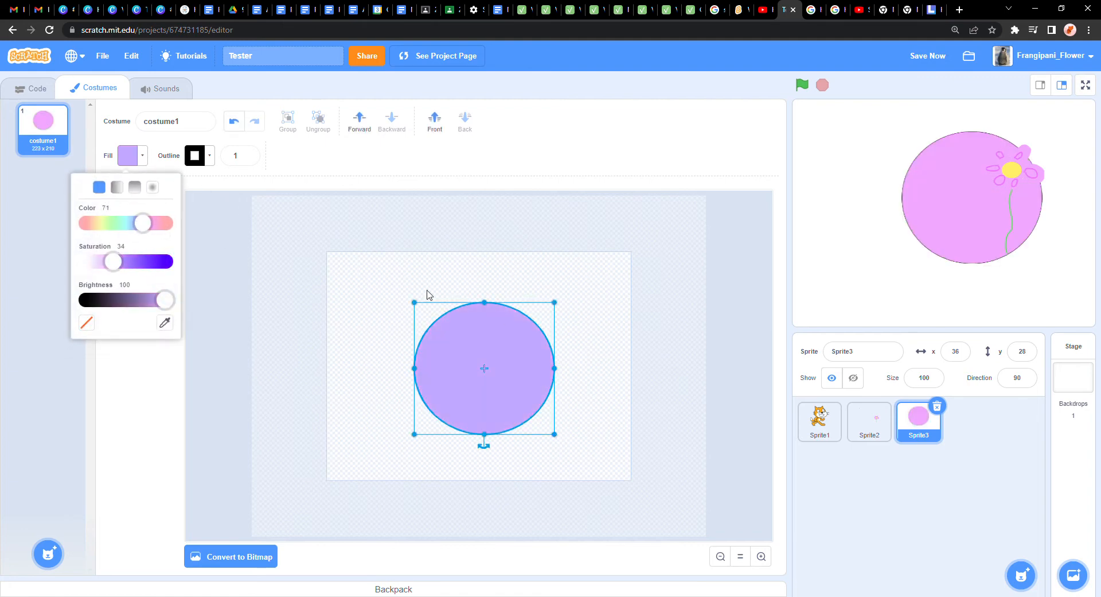
left_click(180, 364)
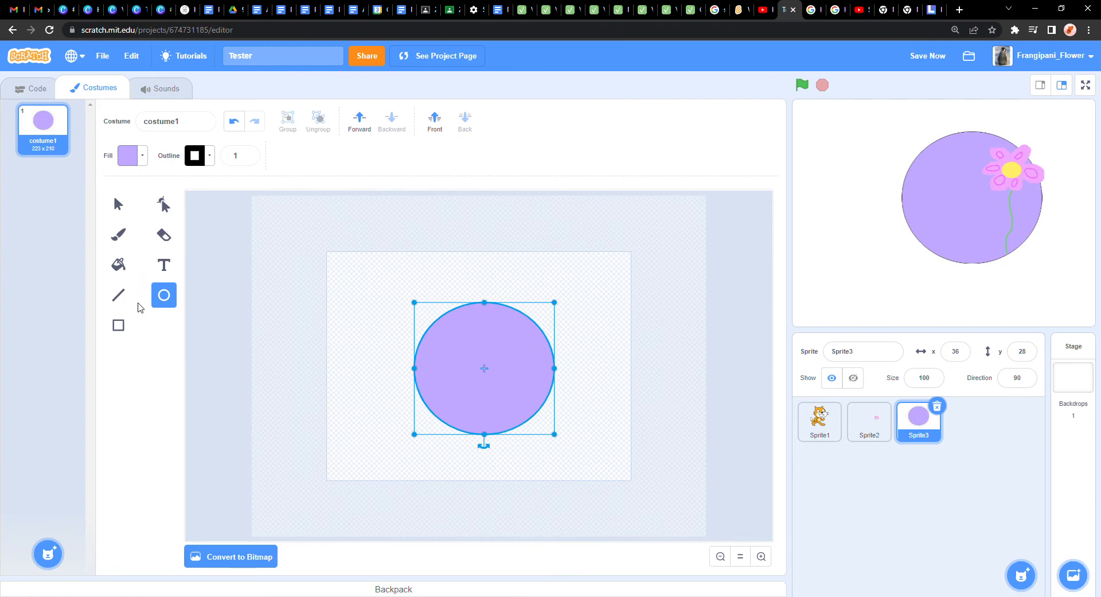
- Draw a smaller magenta circle inside the purple one, using fill color 80 and saturation 65
left_click(136, 162)
left_click(344, 396)
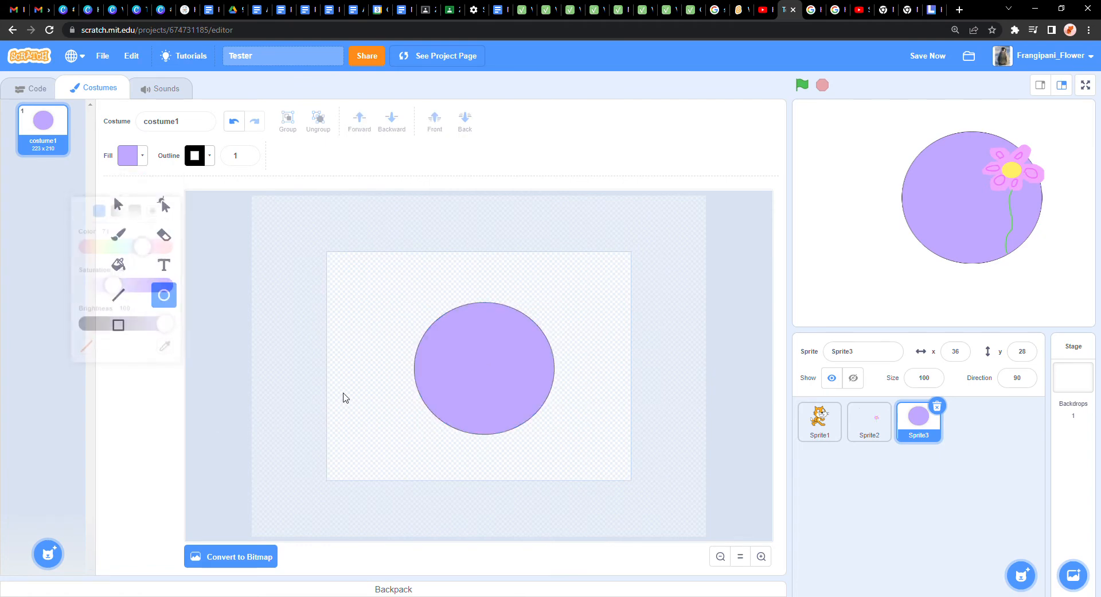
left_click(140, 163)
left_click_drag(116, 259, 155, 220)
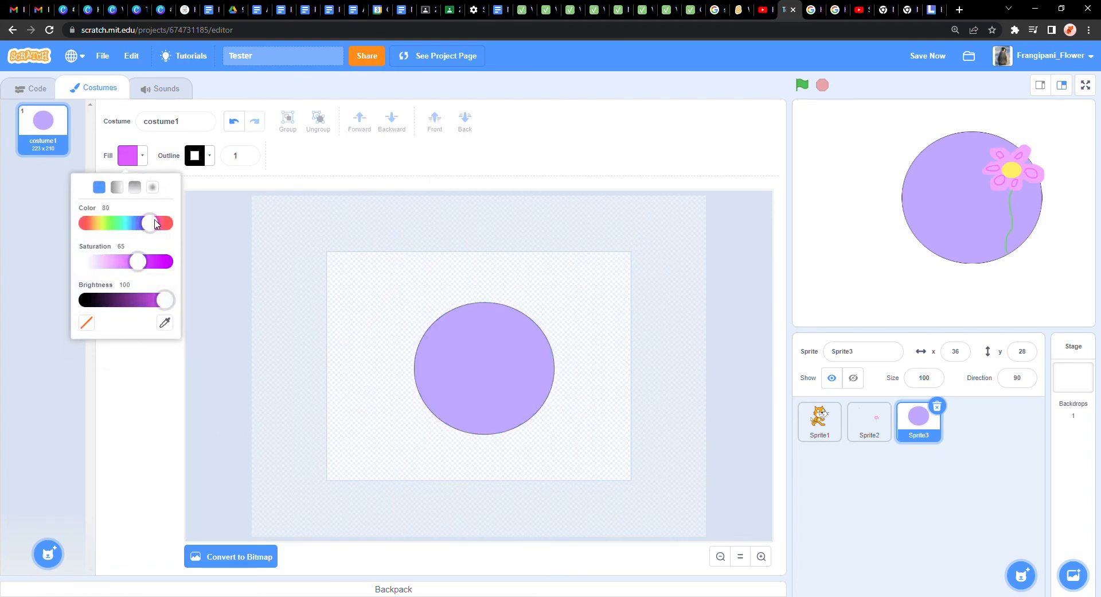
left_click_drag(447, 339, 518, 404)
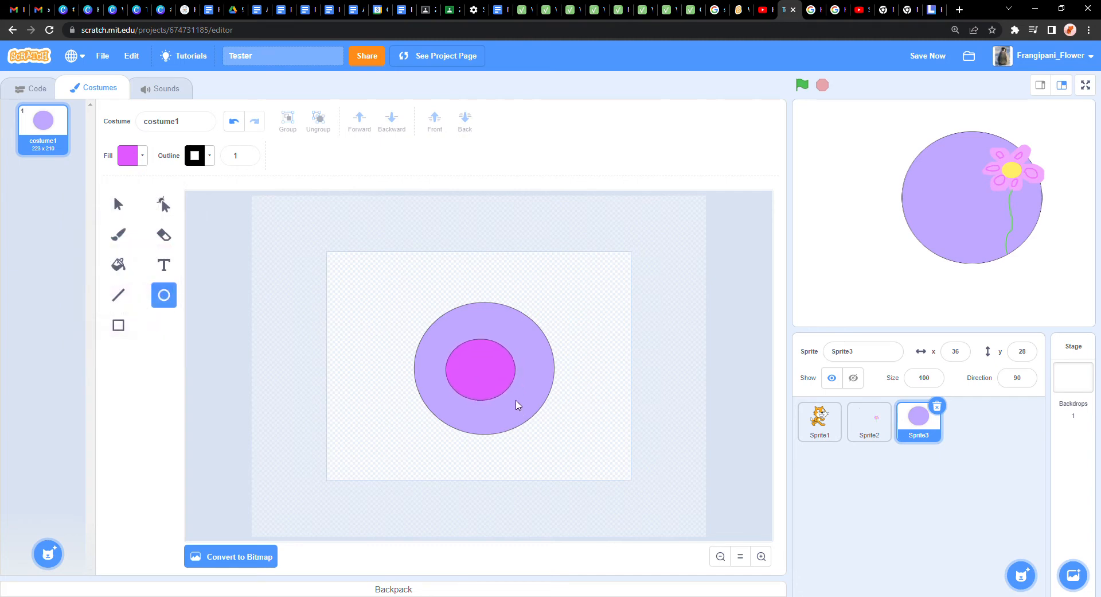
- Remove the black outline from the large purple circle
left_click(140, 161)
left_click(87, 322)
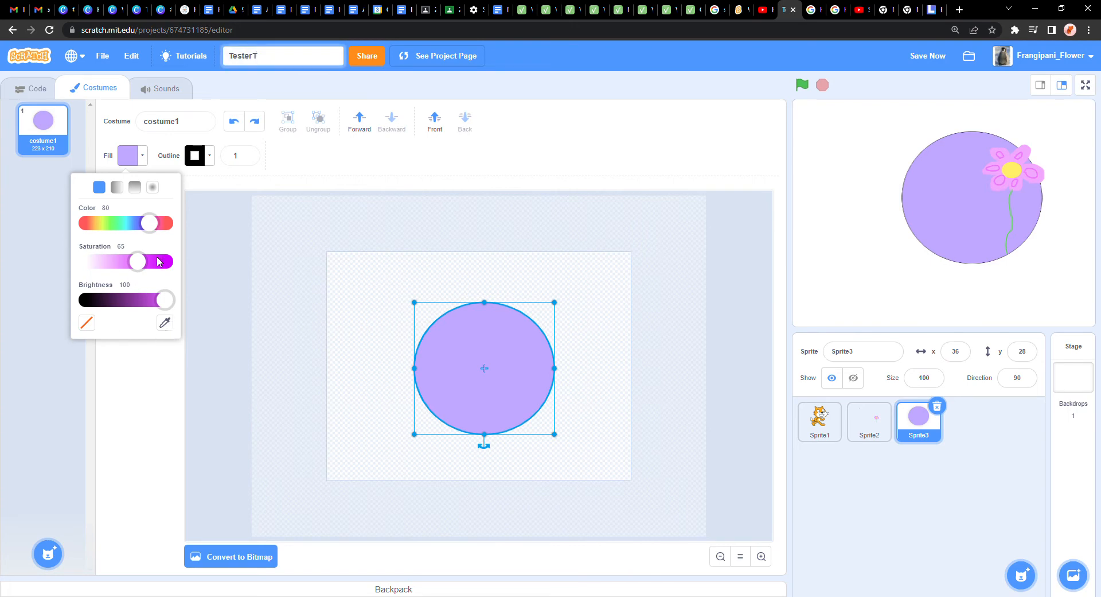
left_click(193, 158)
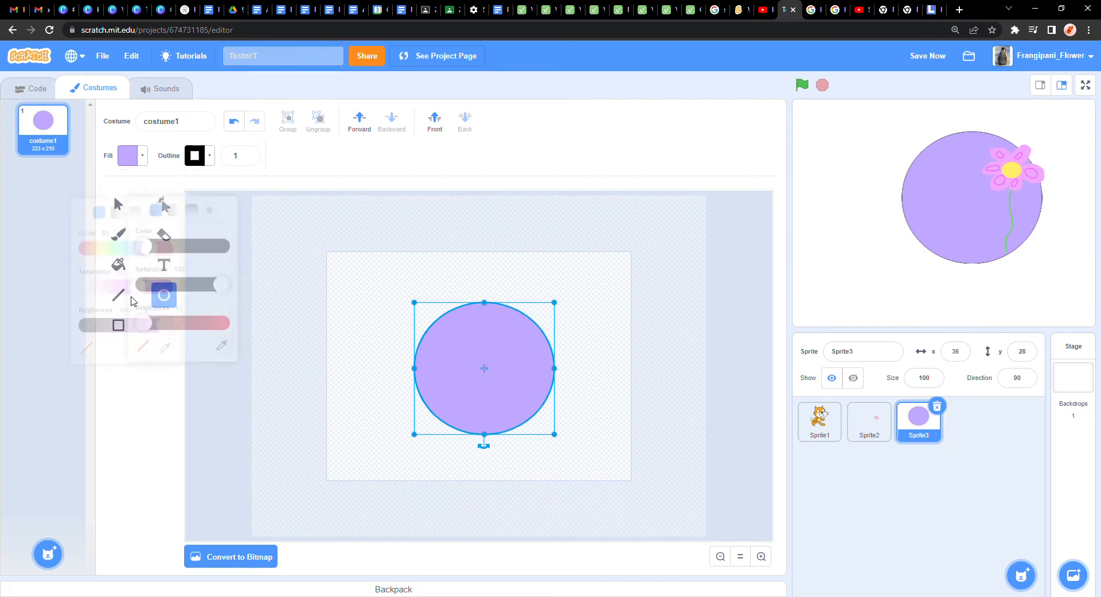
left_click(147, 322)
left_click(349, 334)
- Select everything in the new sprite's costume and delete it to empty the canvas
key("c")
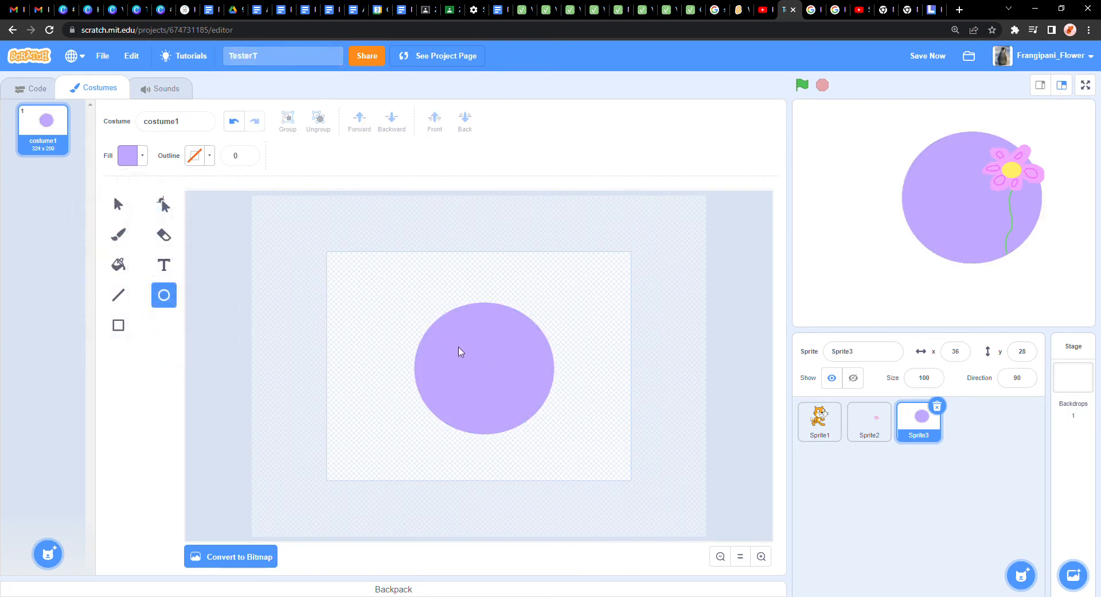
left_click_drag(464, 354, 479, 383)
key("Delete")
left_click(119, 204)
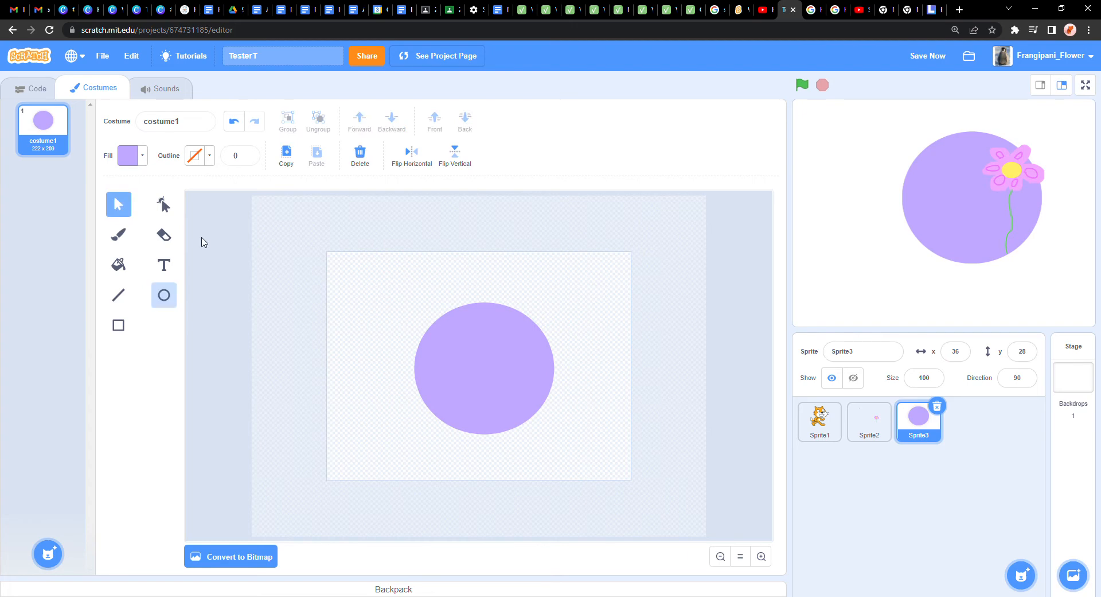
key("ctrl+a")
key("Delete")
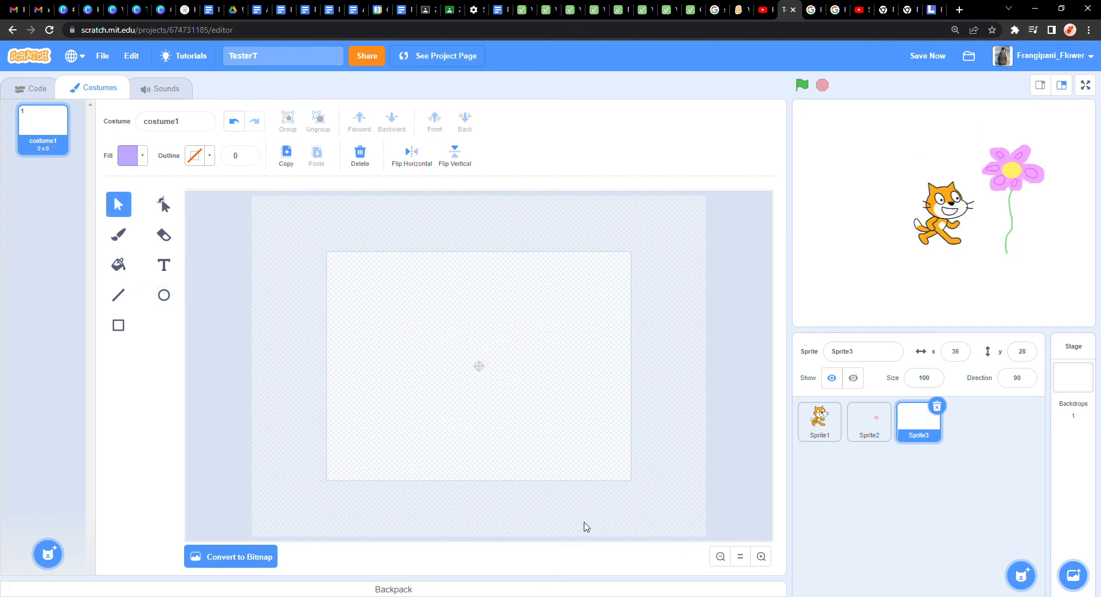
- Save the project and duplicate the pink flower sprite's costume
left_click(930, 57)
left_click(865, 417)
right_click(865, 417)
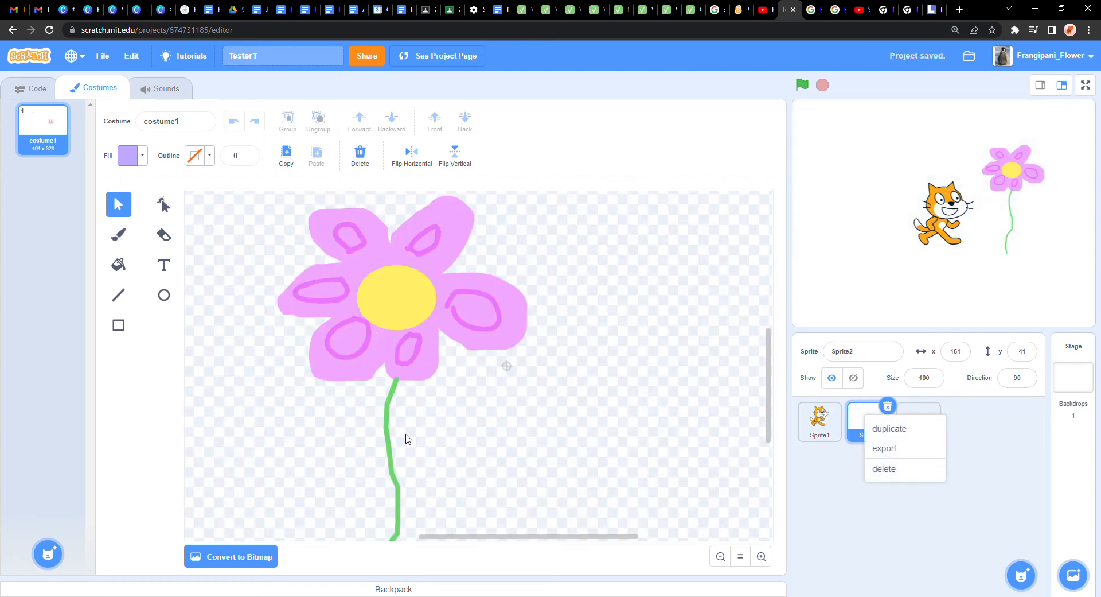
left_click(379, 572)
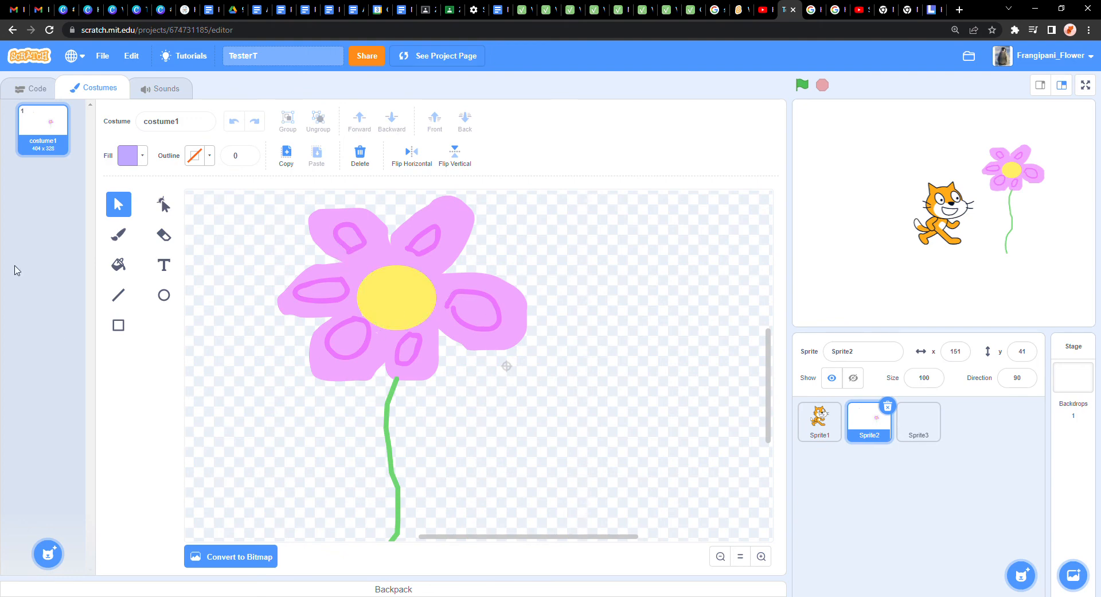
right_click(26, 122)
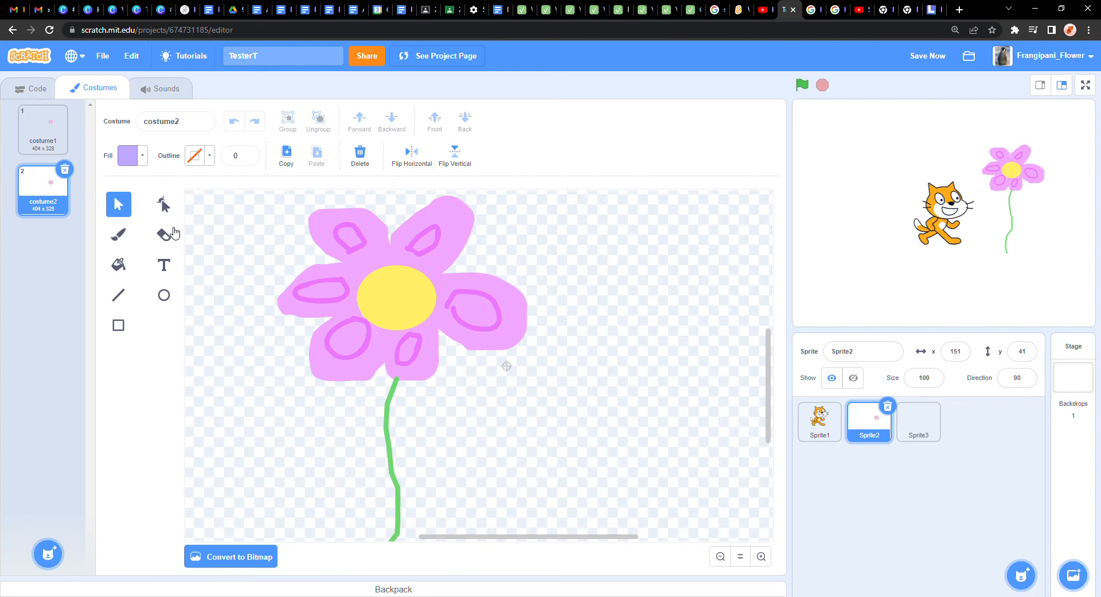
- Fill the petals of the duplicated flower costume with light purple, using color 69, saturation 34 and brightness 100
scroll(319, 295, "up", 4)
scroll(319, 295, "down", 4)
scroll(319, 296, "up", 4)
scroll(319, 296, "down", 2)
left_click(131, 265)
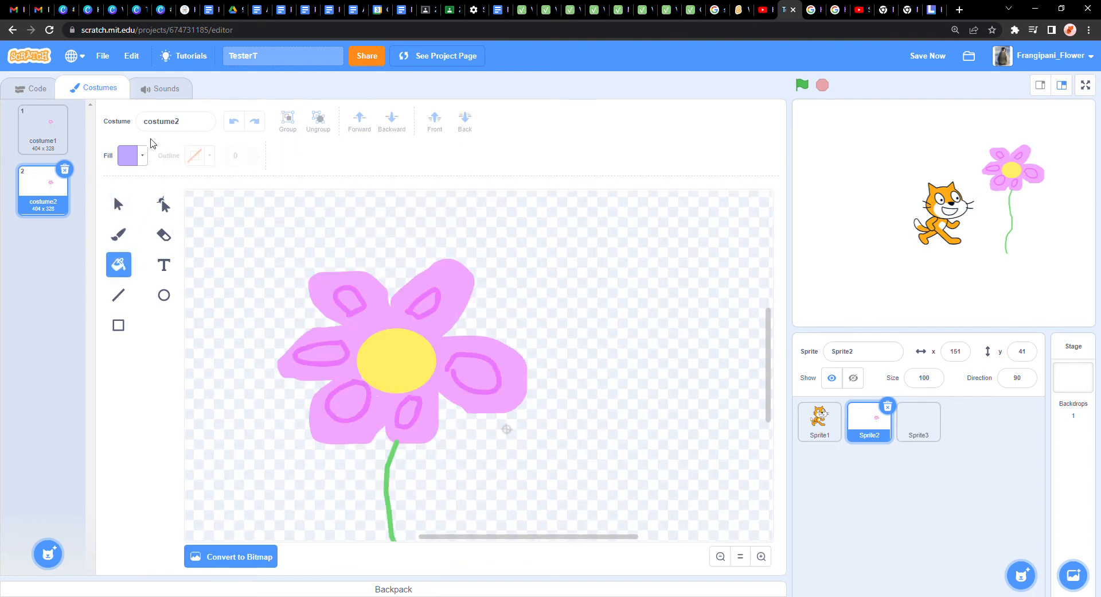
left_click(142, 156)
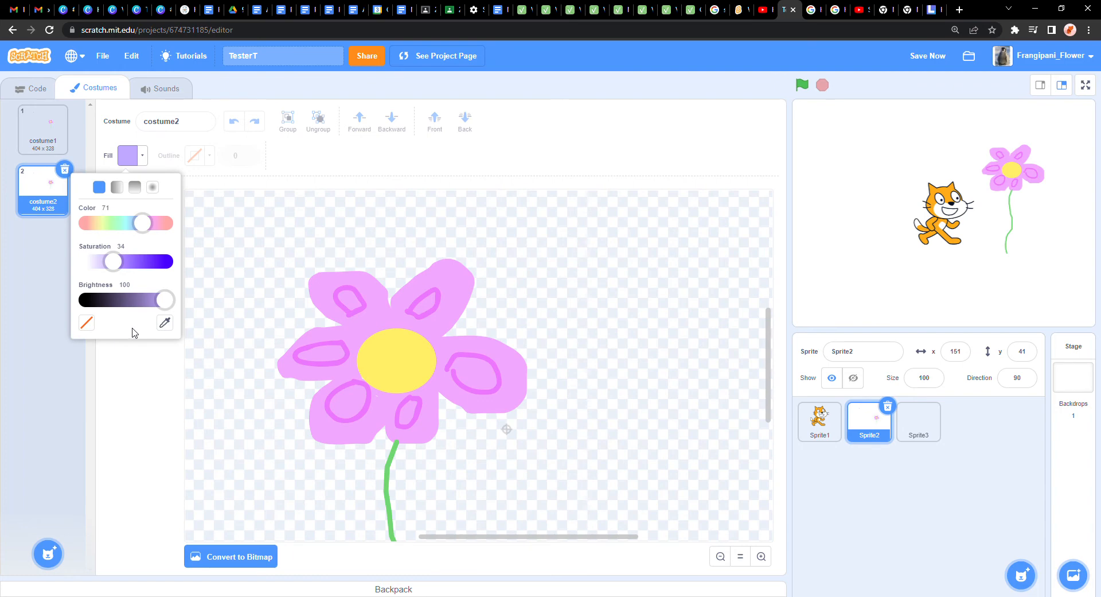
left_click_drag(143, 228, 139, 228)
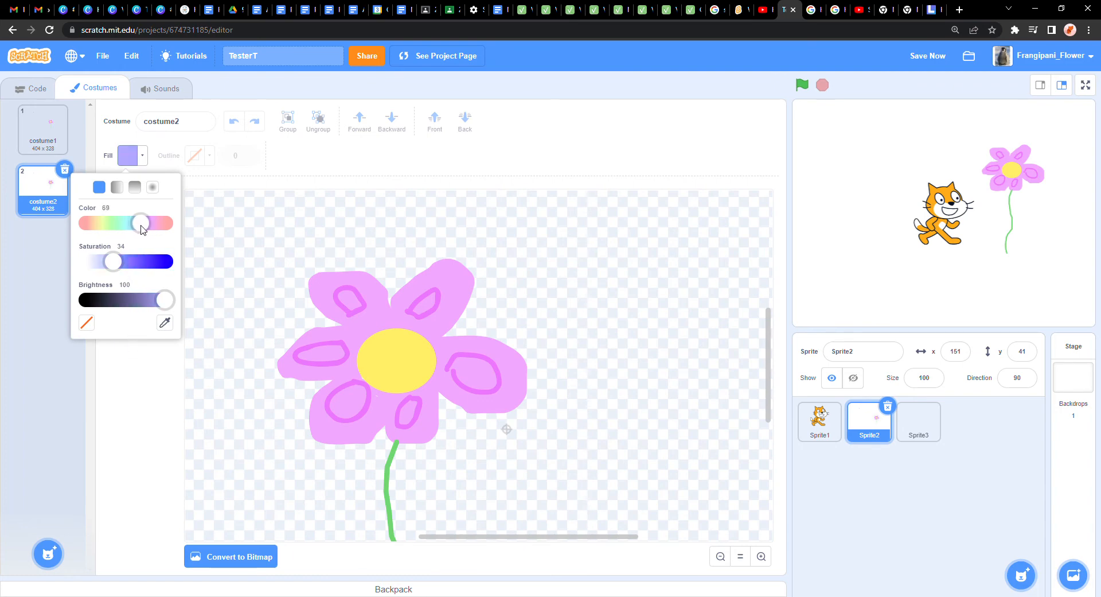
left_click(382, 326)
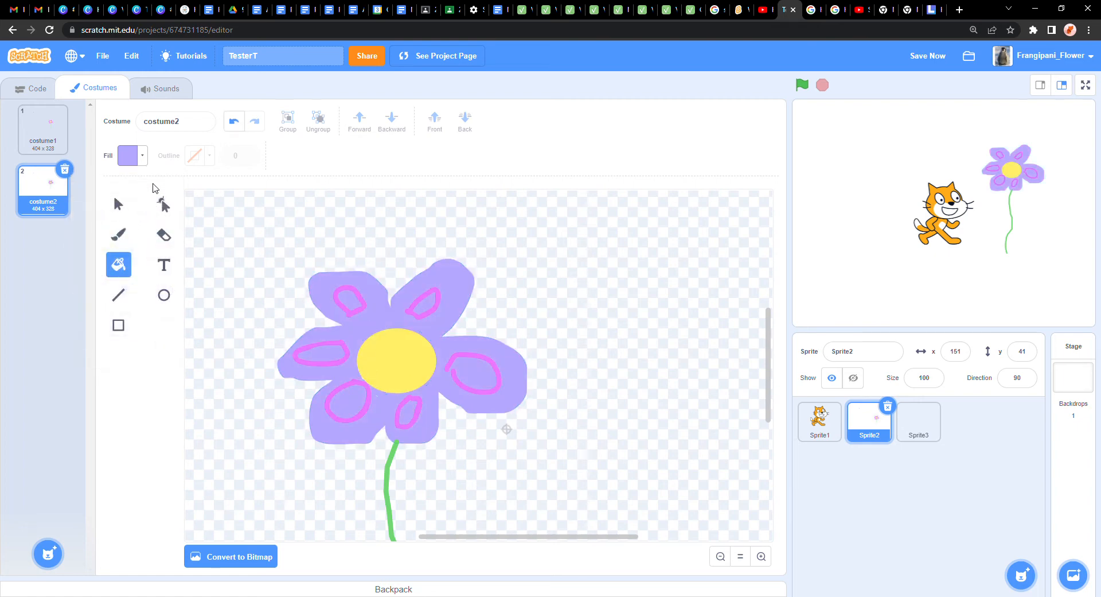
- Recolor the six inner petal rings to a deeper purple, using color 69 and saturation 68
left_click(145, 161)
left_click_drag(108, 262, 141, 262)
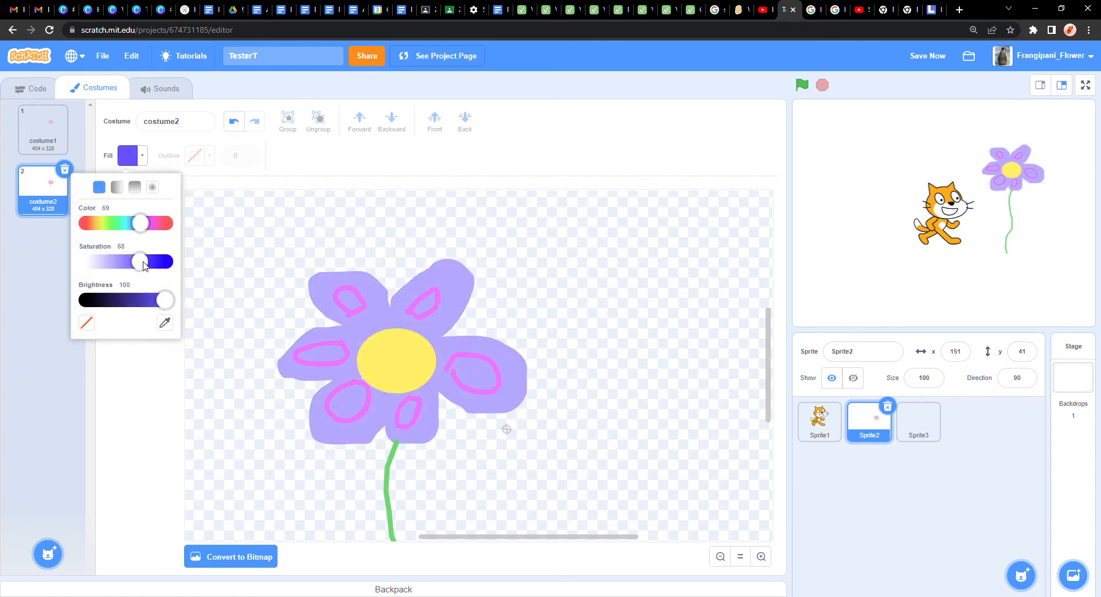
left_click(358, 301)
left_click(359, 301)
left_click(438, 300)
left_click(486, 363)
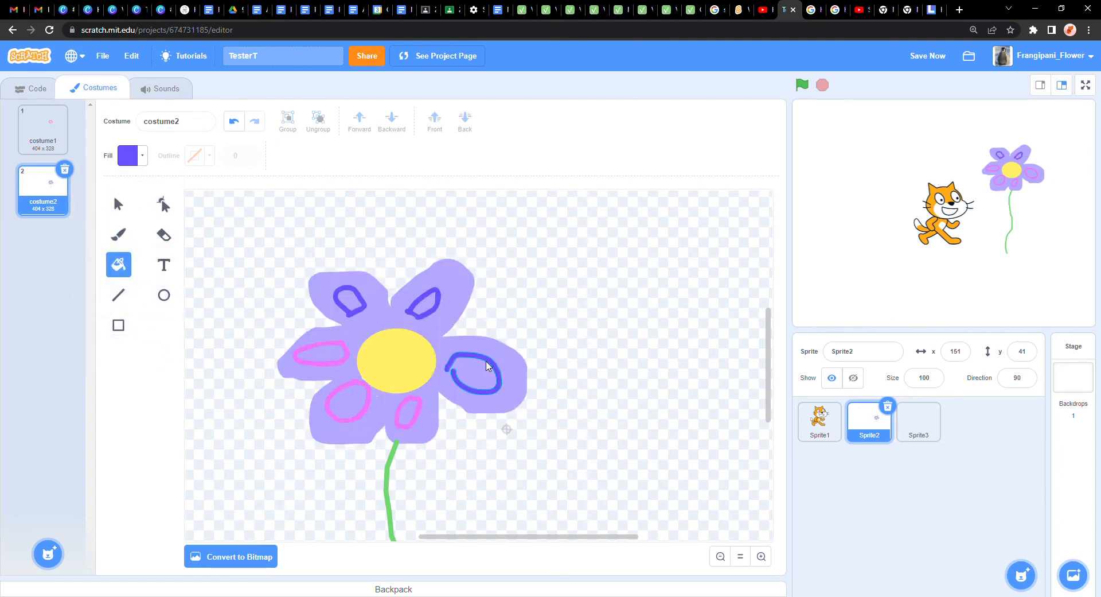
left_click(403, 401)
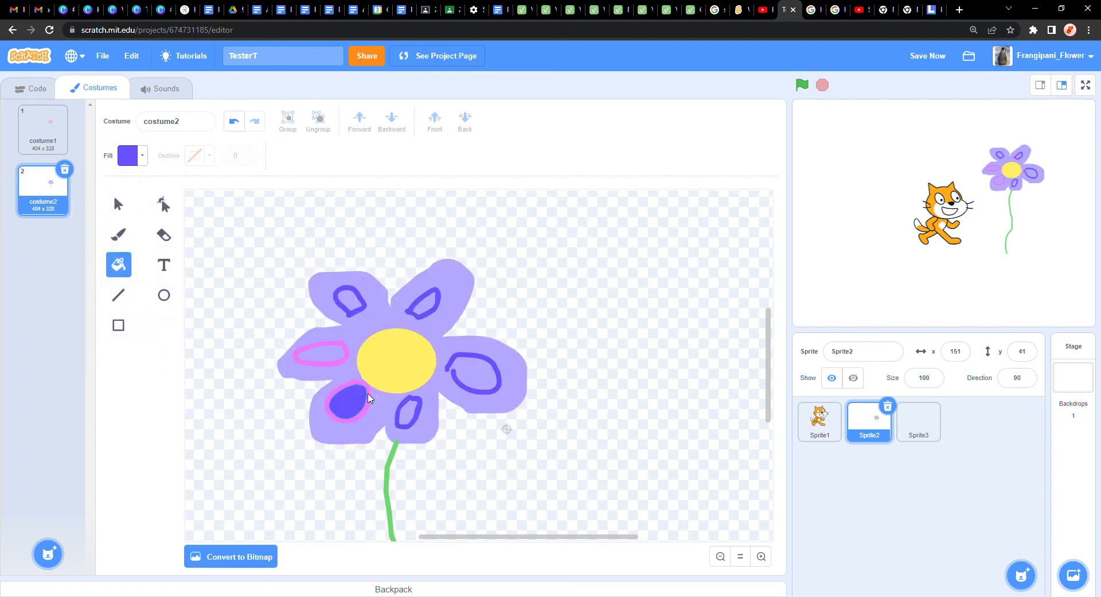
left_click(369, 394)
left_click(345, 362)
scroll(369, 367, "down", 5)
scroll(368, 368, "up", 7)
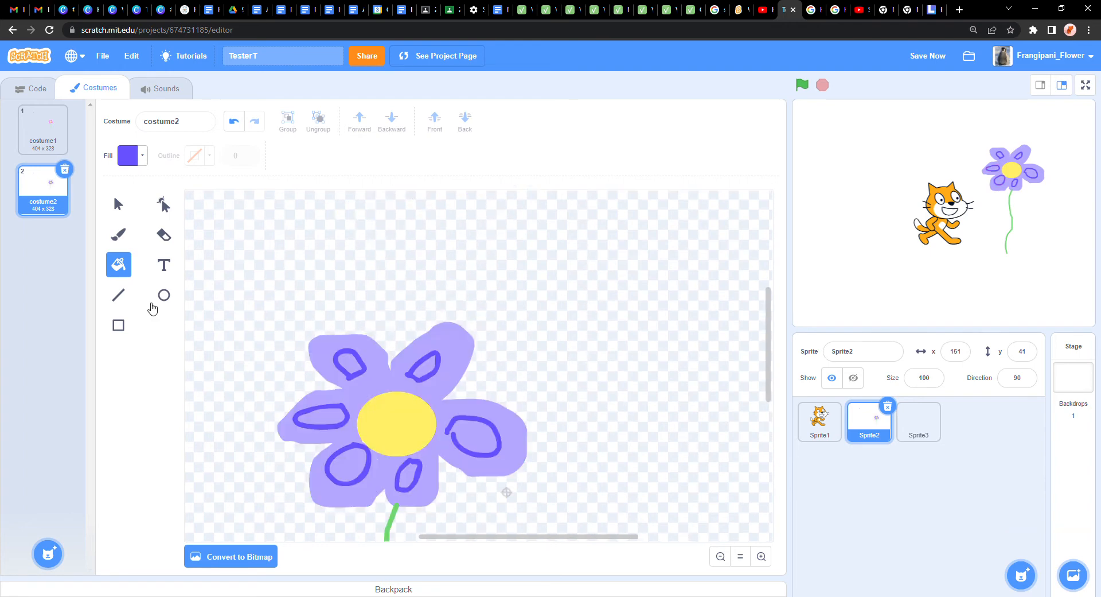
- Duplicate the purple flower costume and recolor the inner petal rings bright magenta in the copy
right_click(62, 205)
left_click(69, 214)
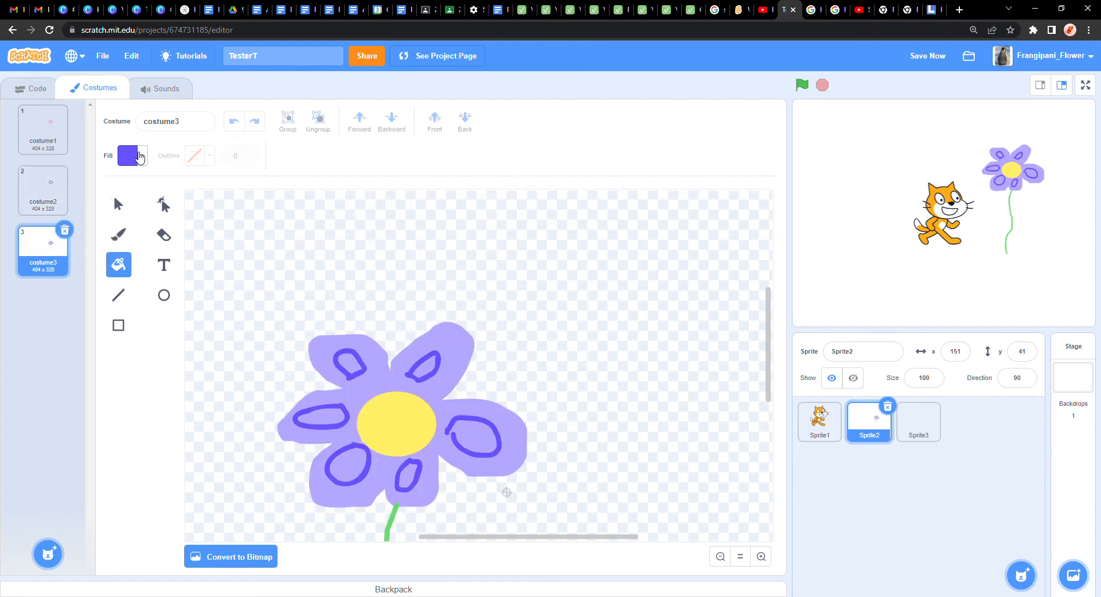
left_click(128, 155)
left_click_drag(141, 227, 152, 223)
left_click(363, 370)
left_click(439, 366)
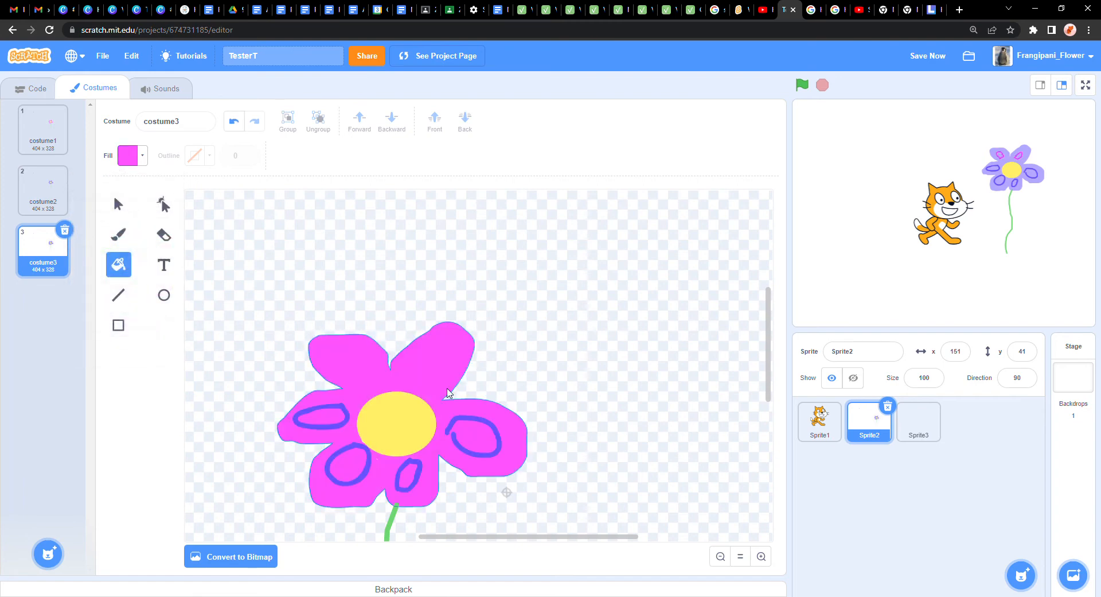
left_click(472, 420)
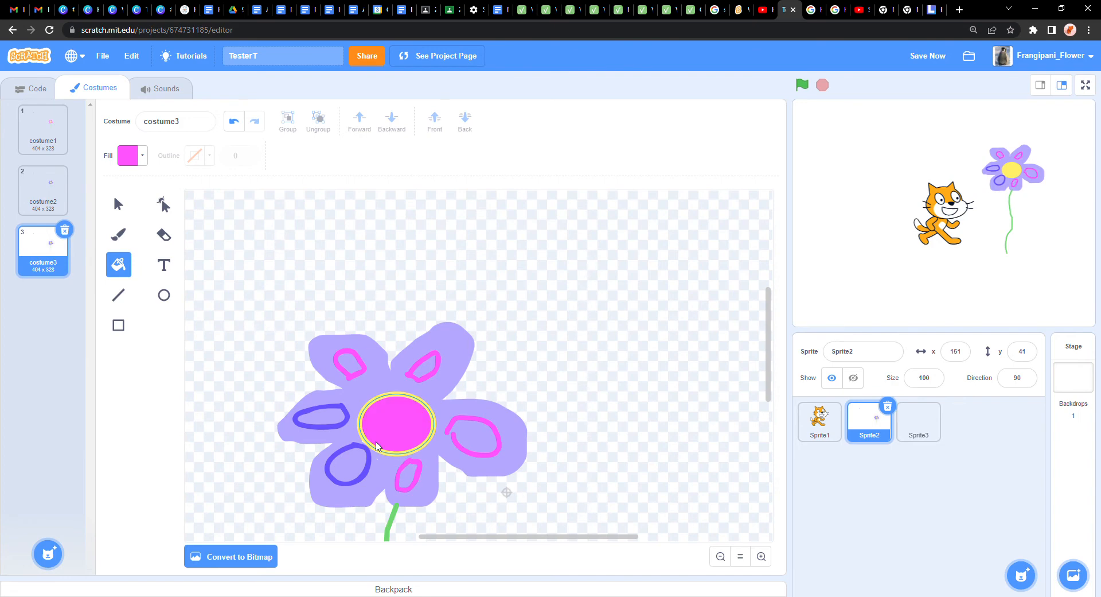
left_click(335, 429)
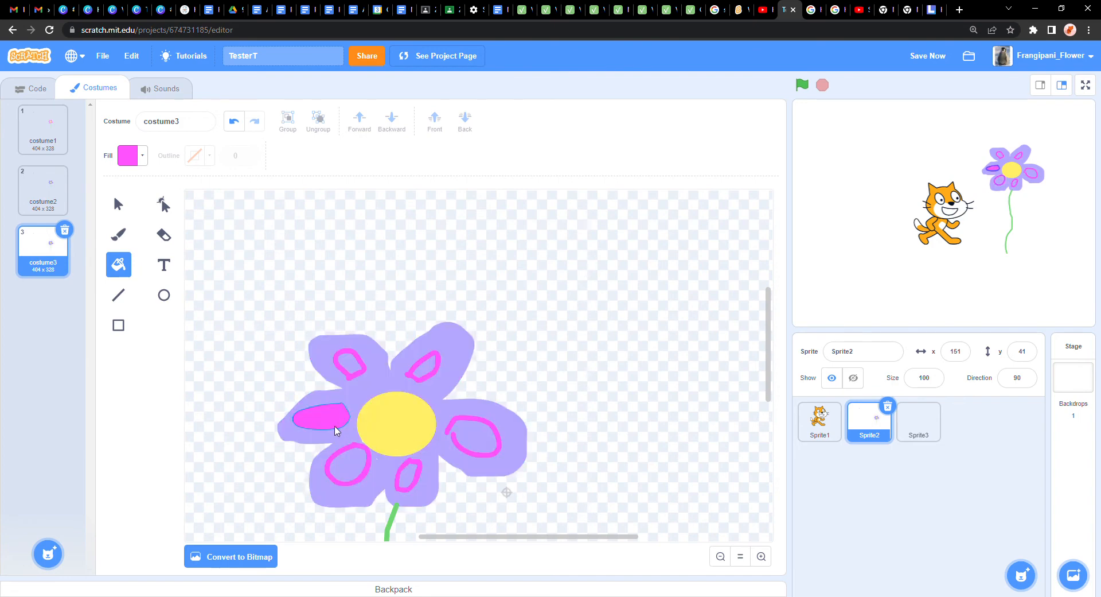
- Fill the petals of the third flower costume with light cyan, using color 51 and saturation 40
left_click(128, 155)
left_click_drag(152, 223, 127, 221)
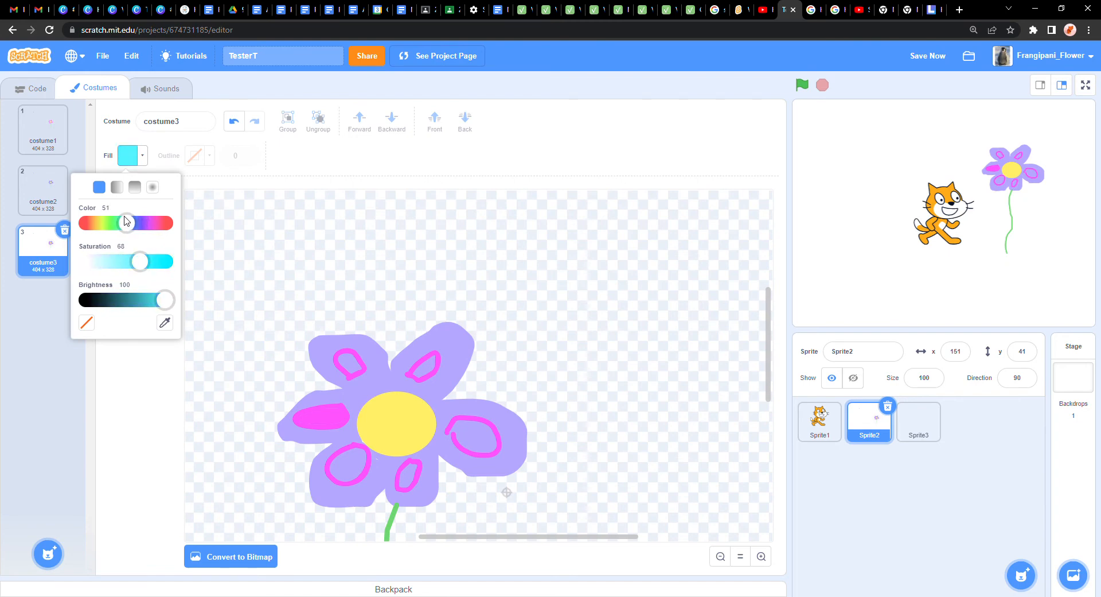
left_click(368, 383)
left_click(327, 418)
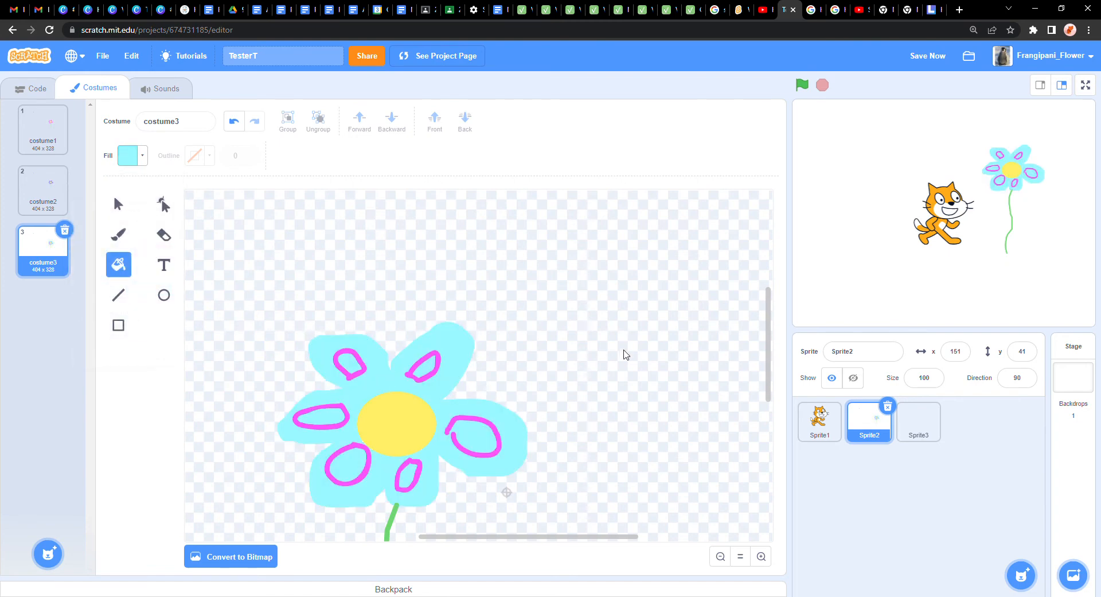
scroll(621, 354, "down", 10)
scroll(569, 440, "up", 10)
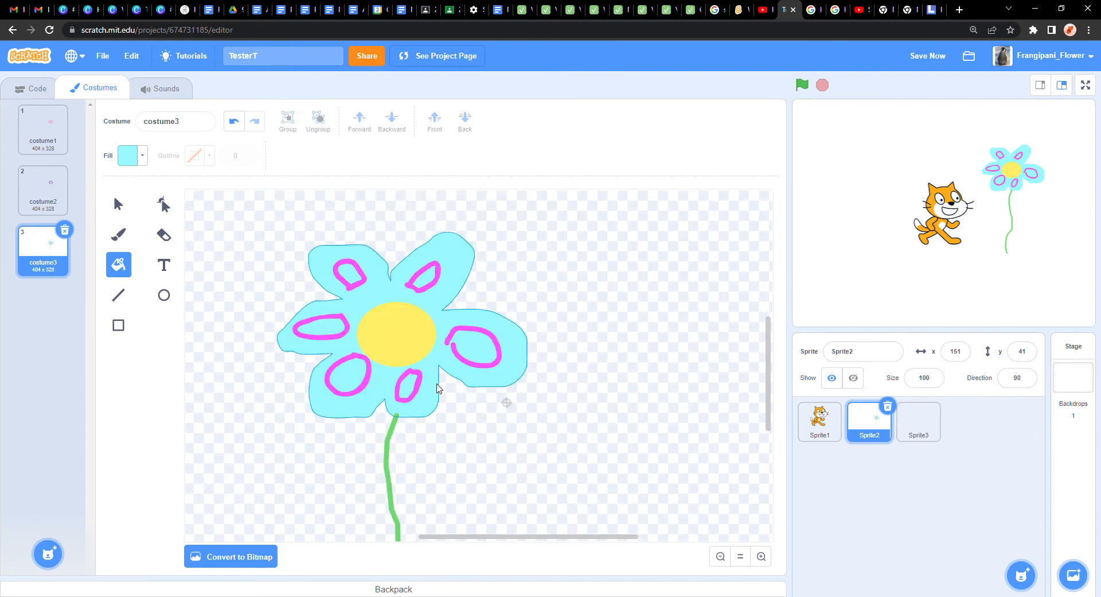
- Try filling the flower's green stem with light cyan, and undo that fill
scroll(405, 393, "down", 3)
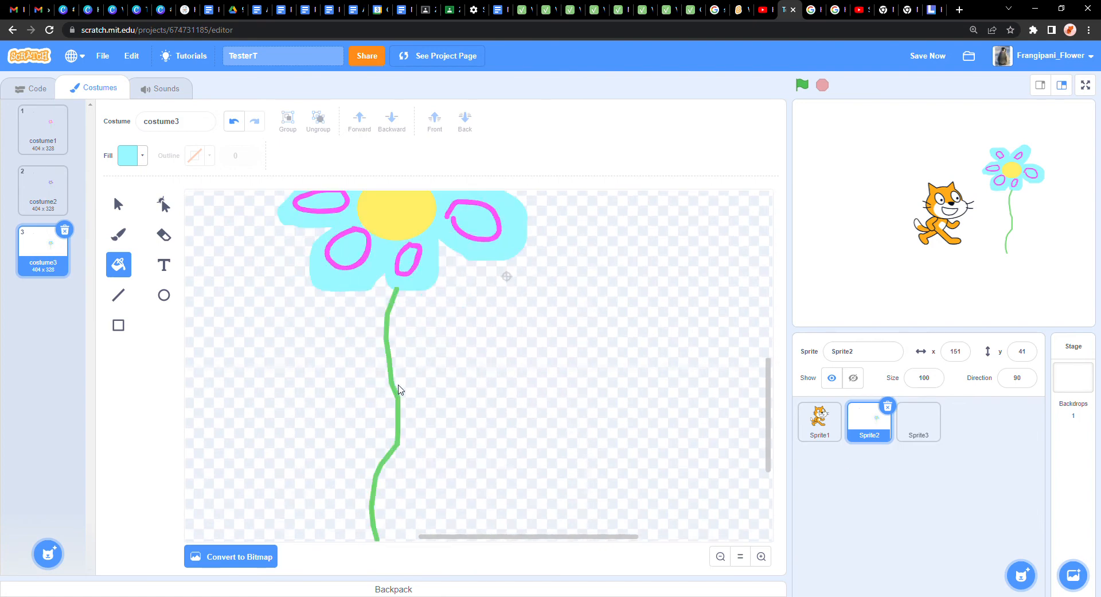
left_click(393, 389)
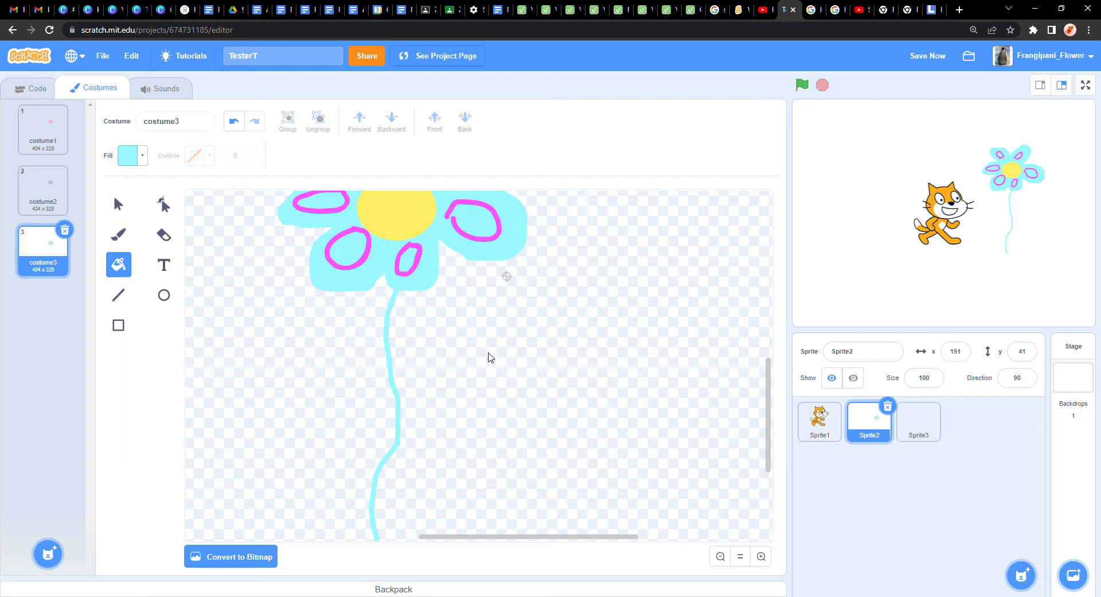
left_click(234, 122)
- Sample the stem's green and fill the stem with a horizontal gradient to yellow-green, using color 20, saturation 62 and brightness 84
left_click(139, 160)
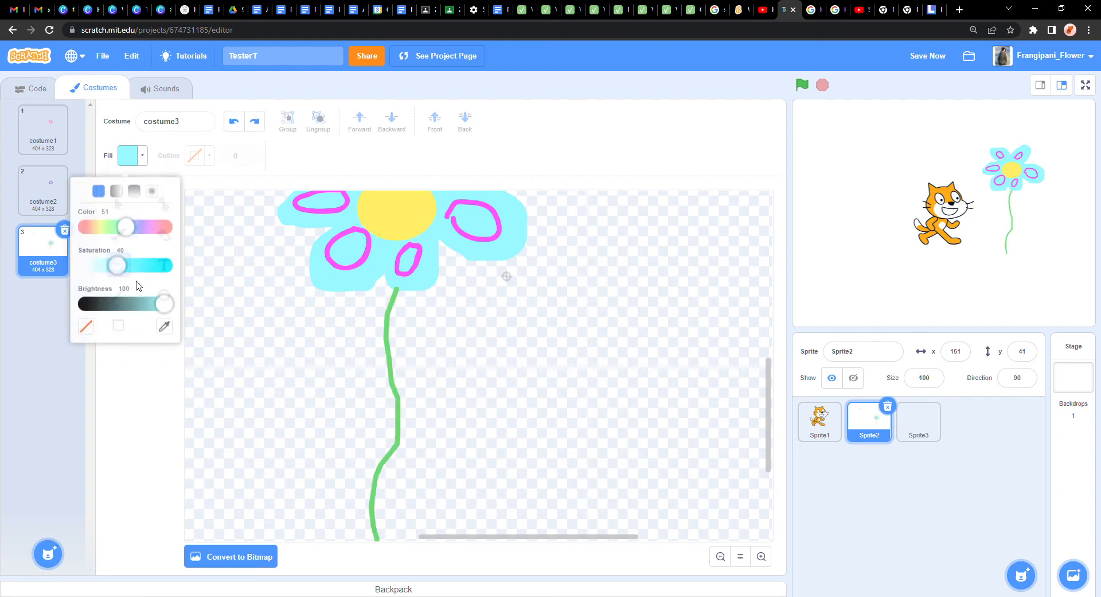
left_click(164, 323)
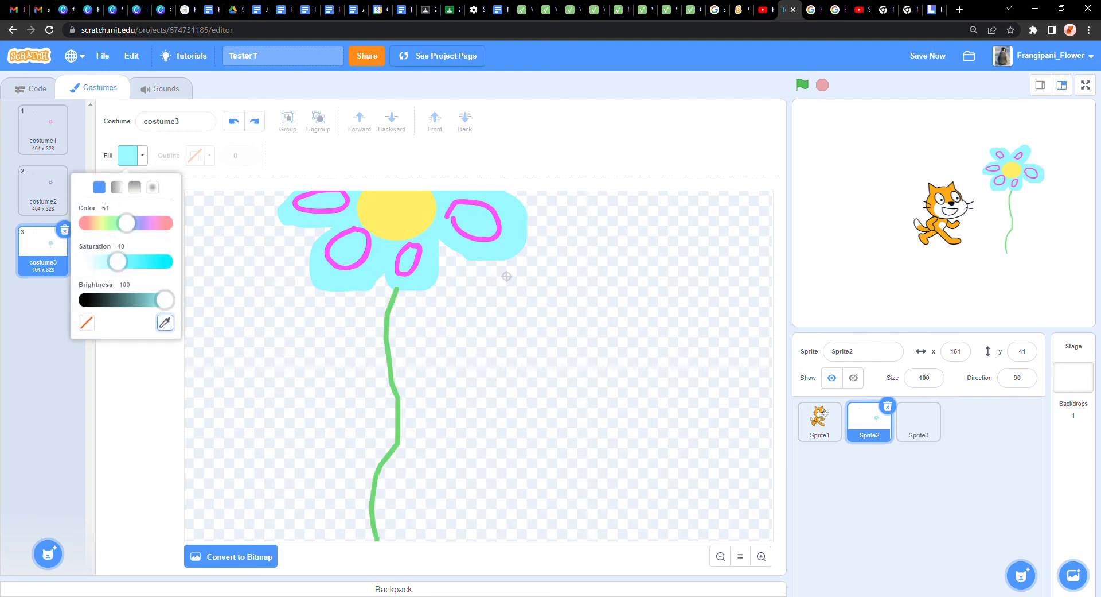
left_click(384, 342)
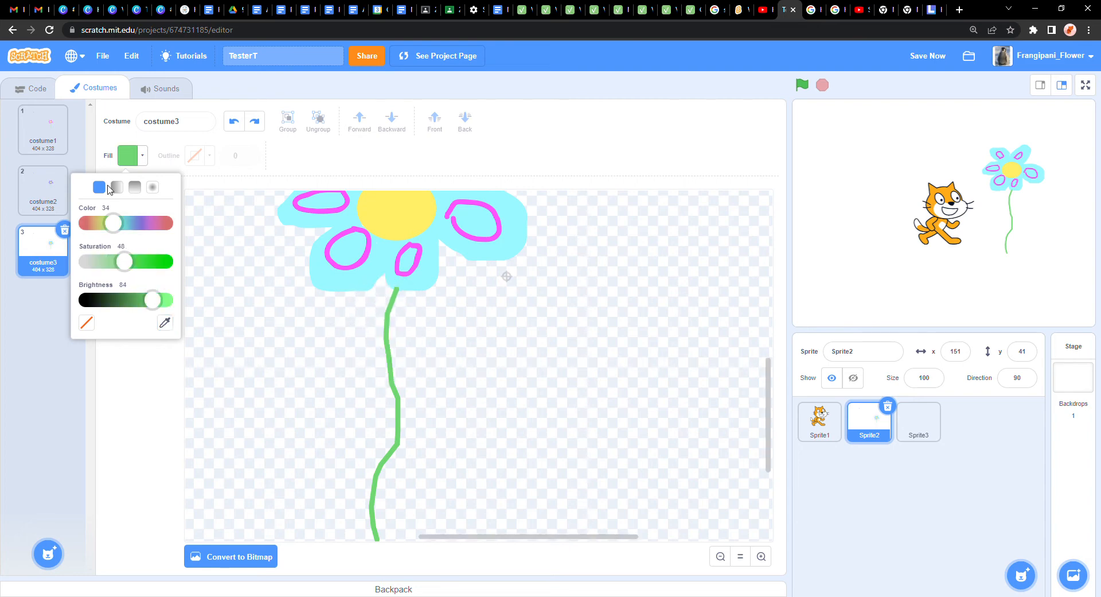
left_click(116, 187)
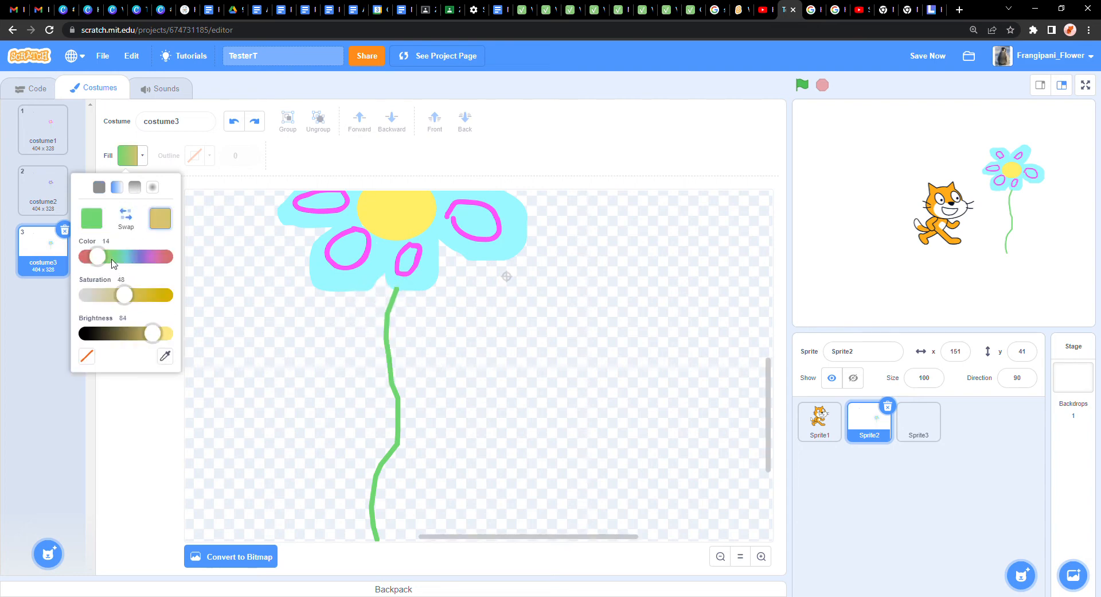
left_click_drag(99, 257, 104, 258)
left_click(128, 296)
left_click_drag(128, 295, 133, 297)
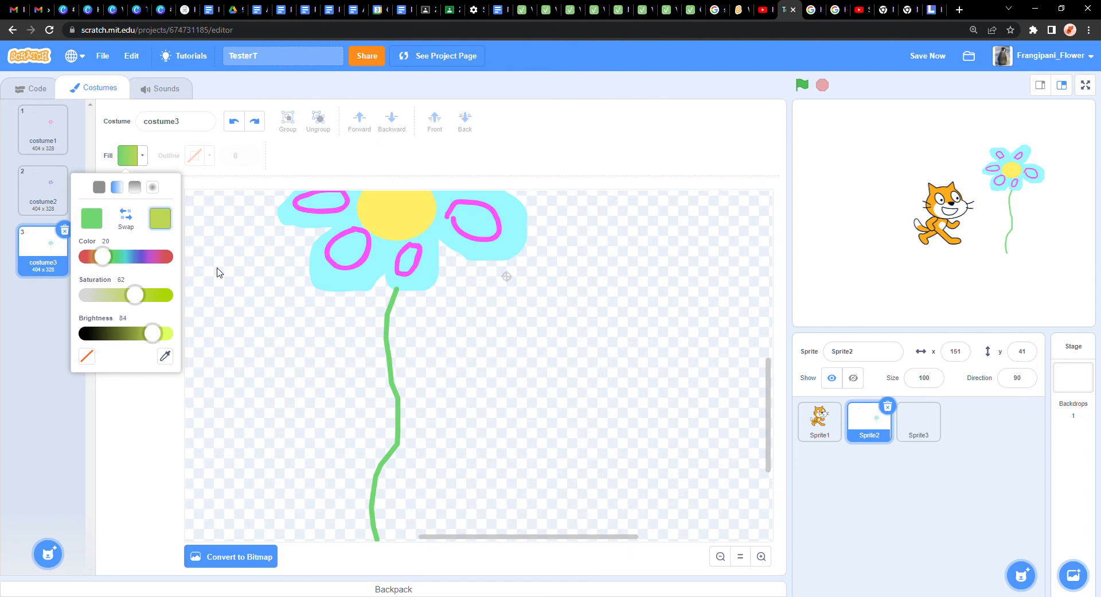
left_click(389, 355)
scroll(389, 361, "down", 3)
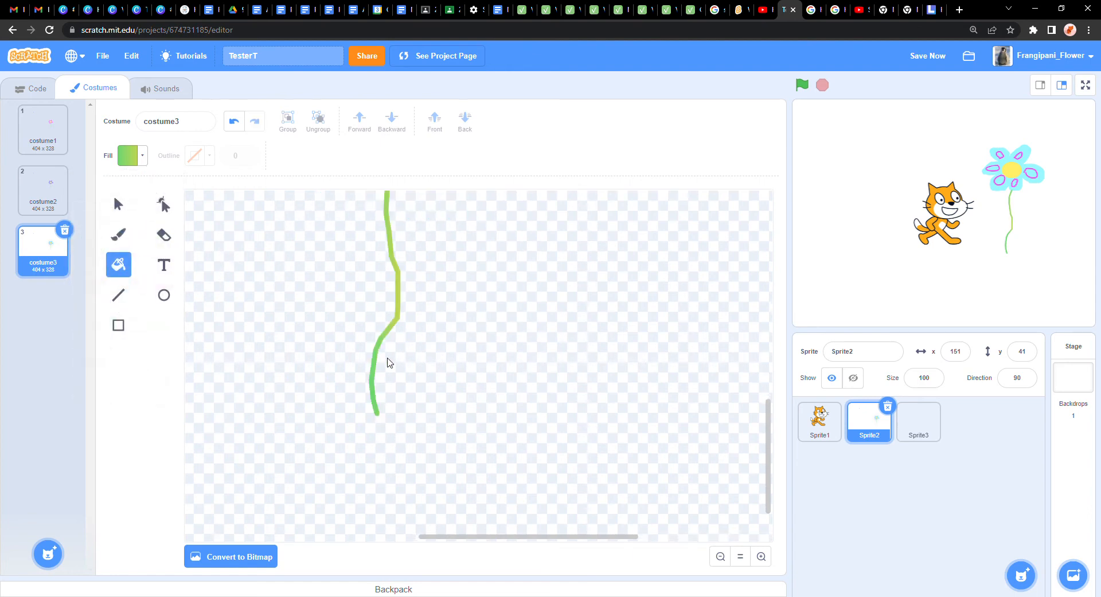
scroll(383, 396, "up", 3)
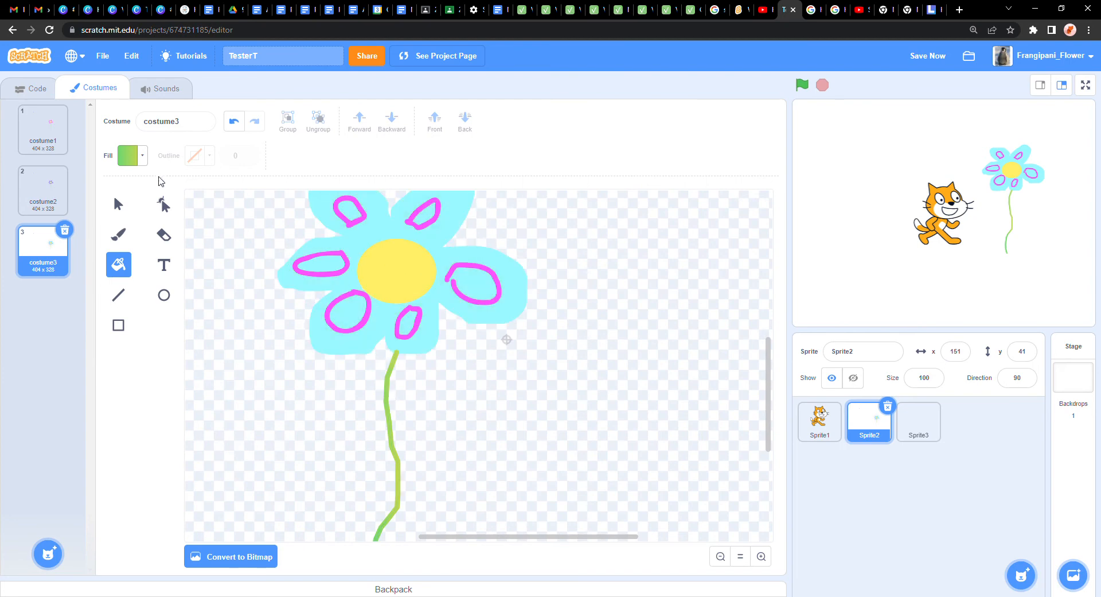
- Switch to the empty third sprite's costume and save the project
left_click(141, 163)
left_click(136, 429)
left_click(923, 423)
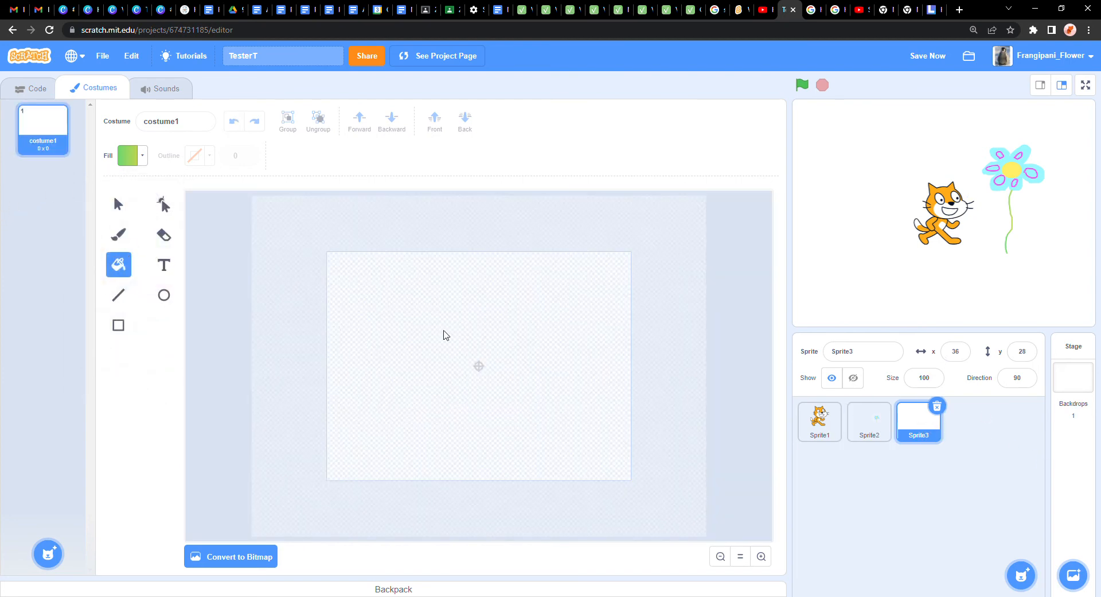
left_click(1036, 52)
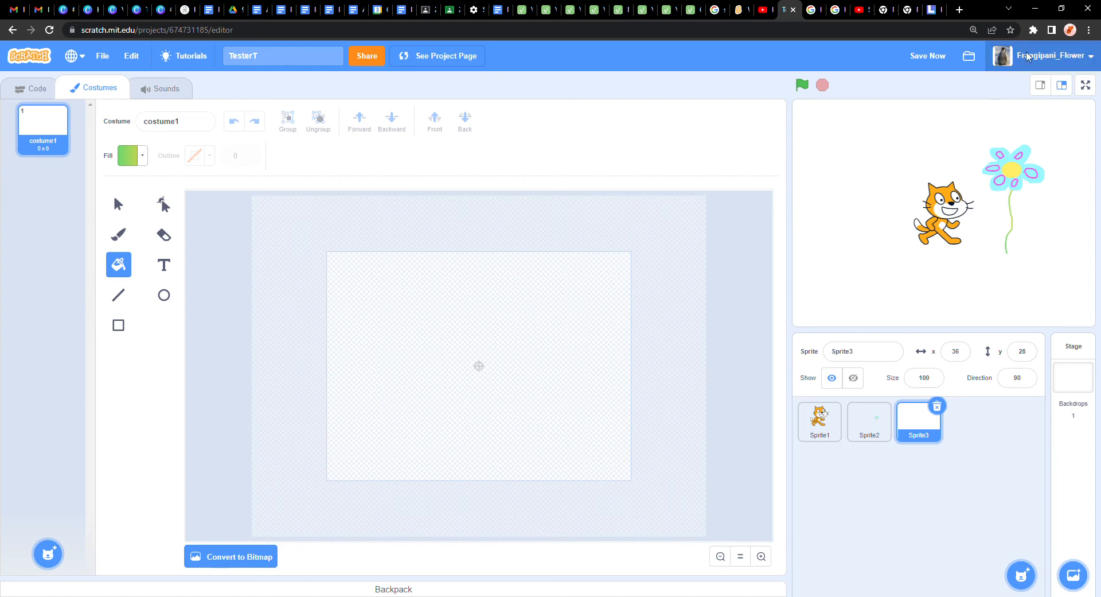
left_click(932, 55)
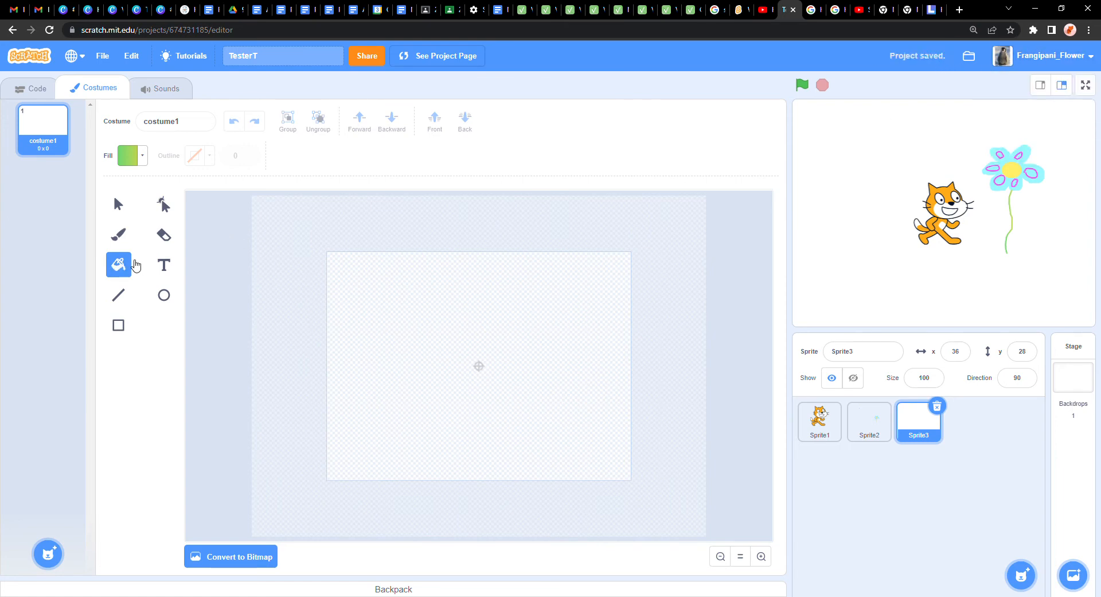
left_click(119, 235)
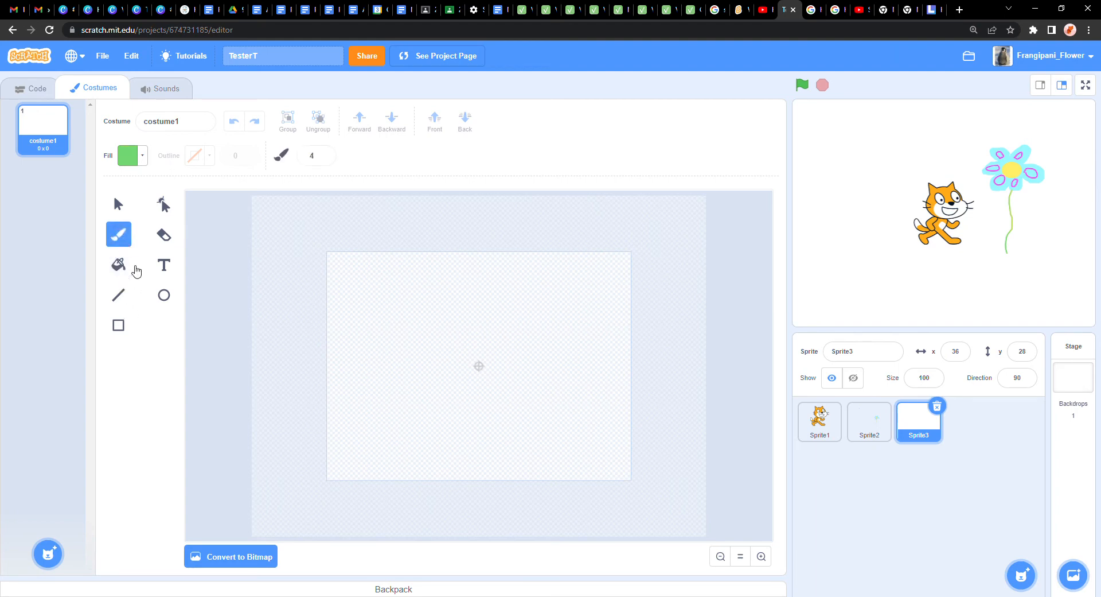
left_click(143, 160)
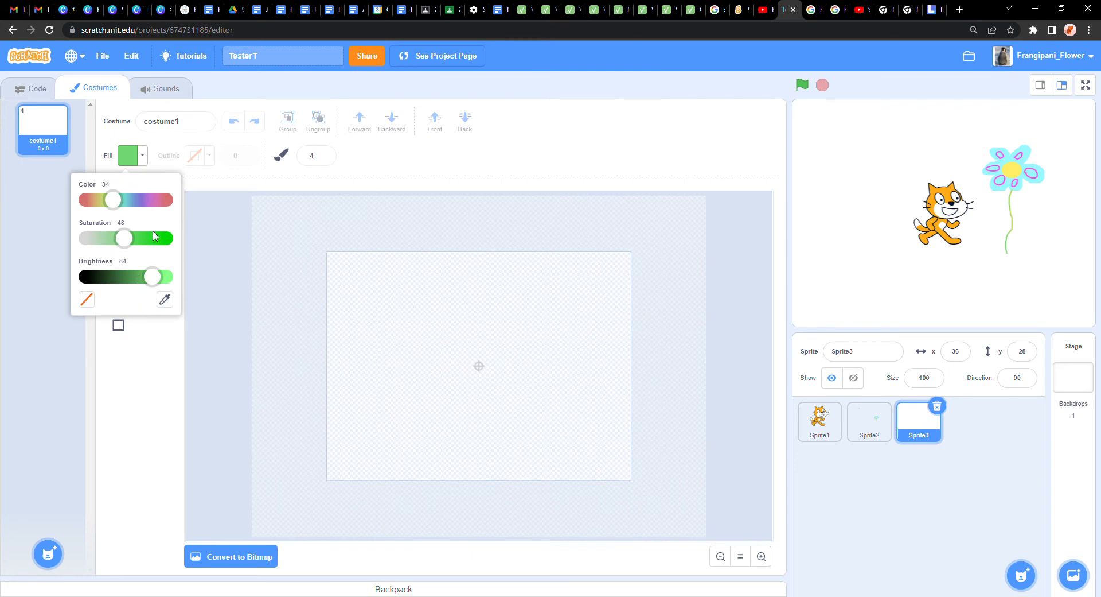
left_click(141, 365)
- Draw the top and right outer edge of a long hair outline with the Line tool, using a black outline of width 1
left_click(118, 295)
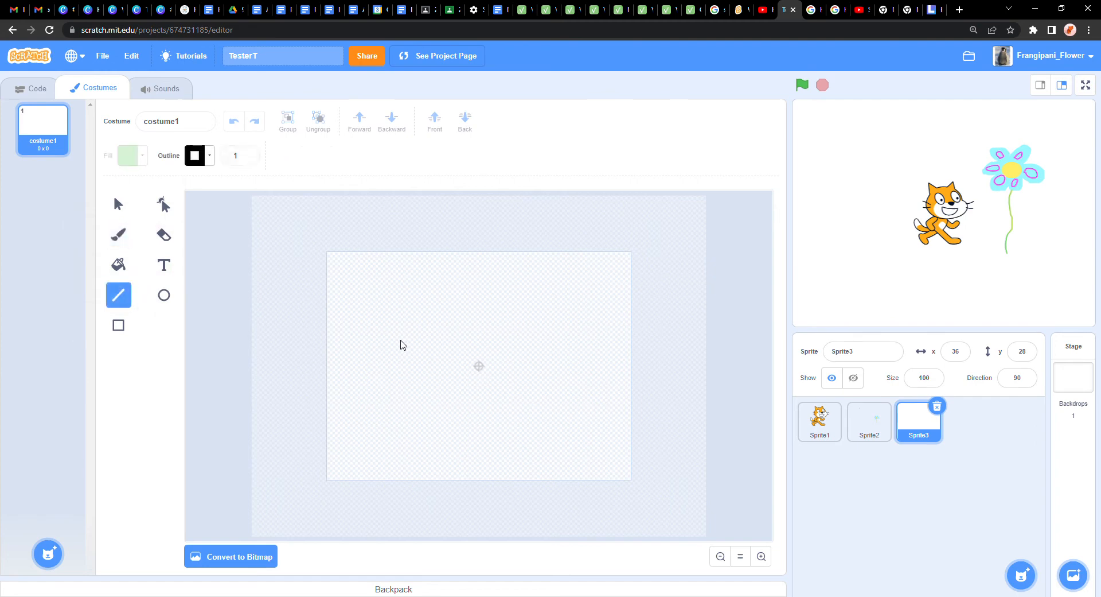
left_click(761, 556)
left_click_drag(329, 364, 338, 355)
left_click(234, 121)
mouse_move(350, 274)
left_mouse_down()
mouse_move(374, 247)
mouse_move(437, 263)
mouse_move(442, 339)
mouse_move(464, 408)
left_mouse_up()
left_click(243, 122)
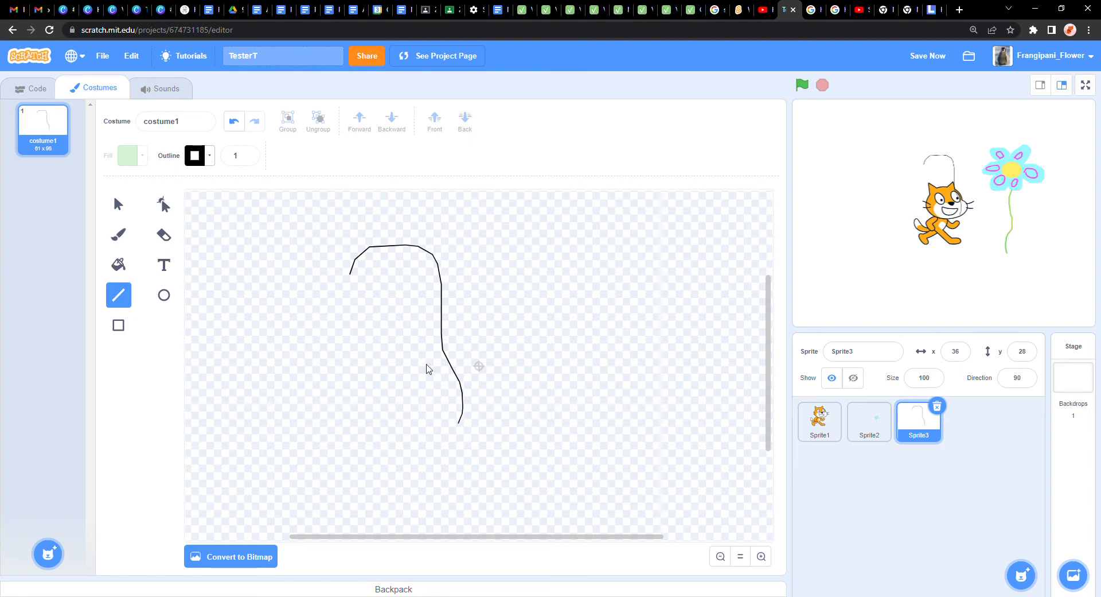
- Draw the hair's left outer edge from the top down to a curled lower tip, undoing the stray segment inside it
mouse_move(351, 273)
left_mouse_down()
mouse_move(331, 404)
mouse_move(355, 431)
left_mouse_up()
left_click_drag(357, 414, 360, 400)
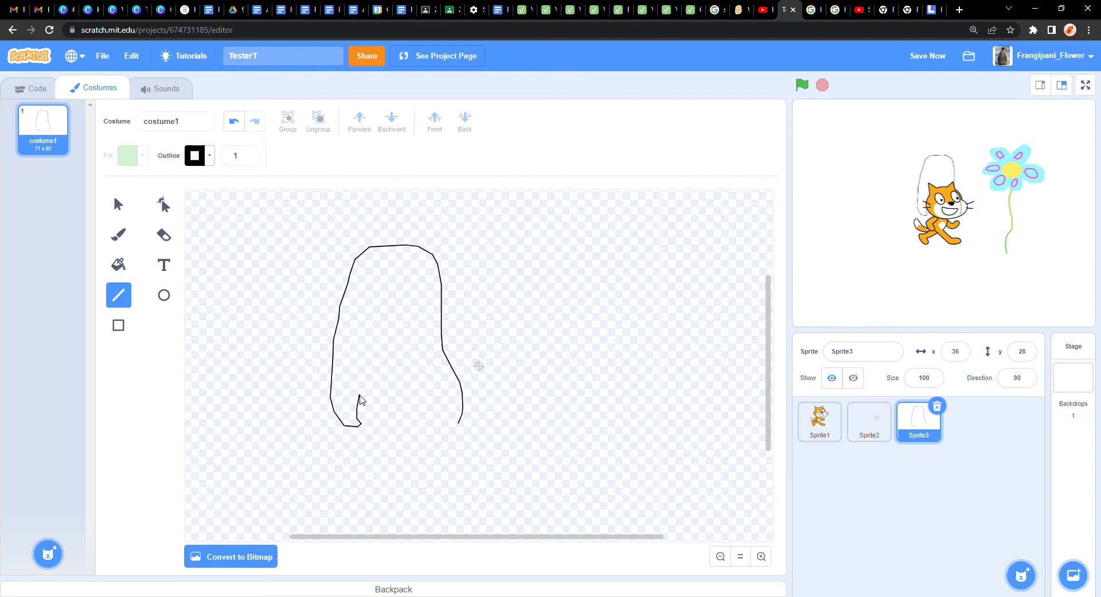
left_click(233, 121)
- Draw the hair's inner edges from a central parting down both sides to close the outline at the two tips
mouse_move(388, 268)
left_mouse_down()
mouse_move(350, 315)
mouse_move(345, 395)
left_mouse_up()
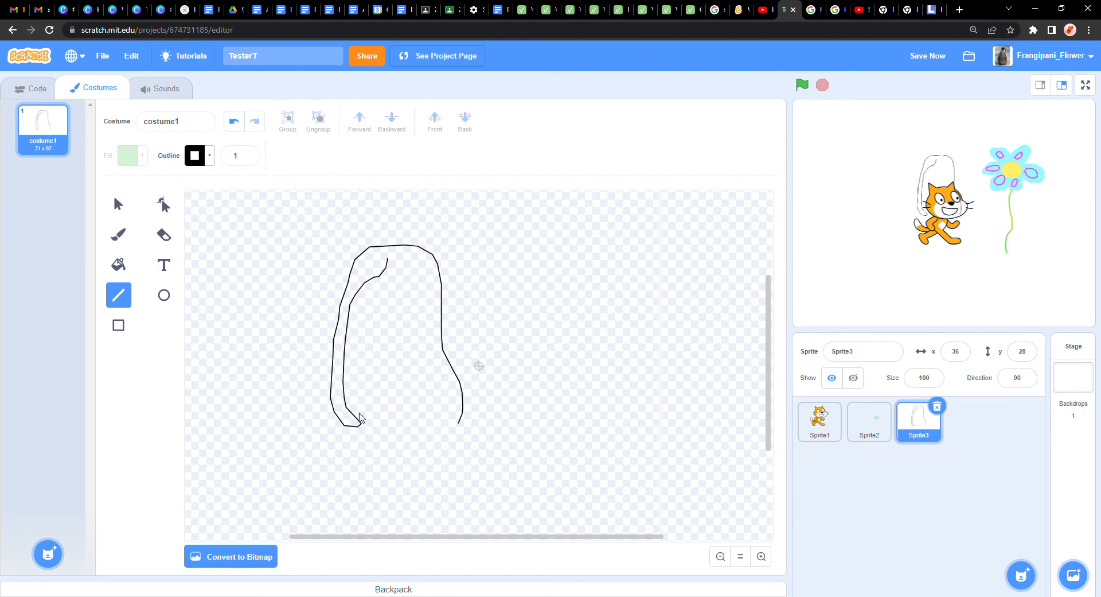
mouse_move(387, 261)
left_mouse_down()
mouse_move(425, 296)
mouse_move(428, 368)
mouse_move(446, 405)
left_mouse_up()
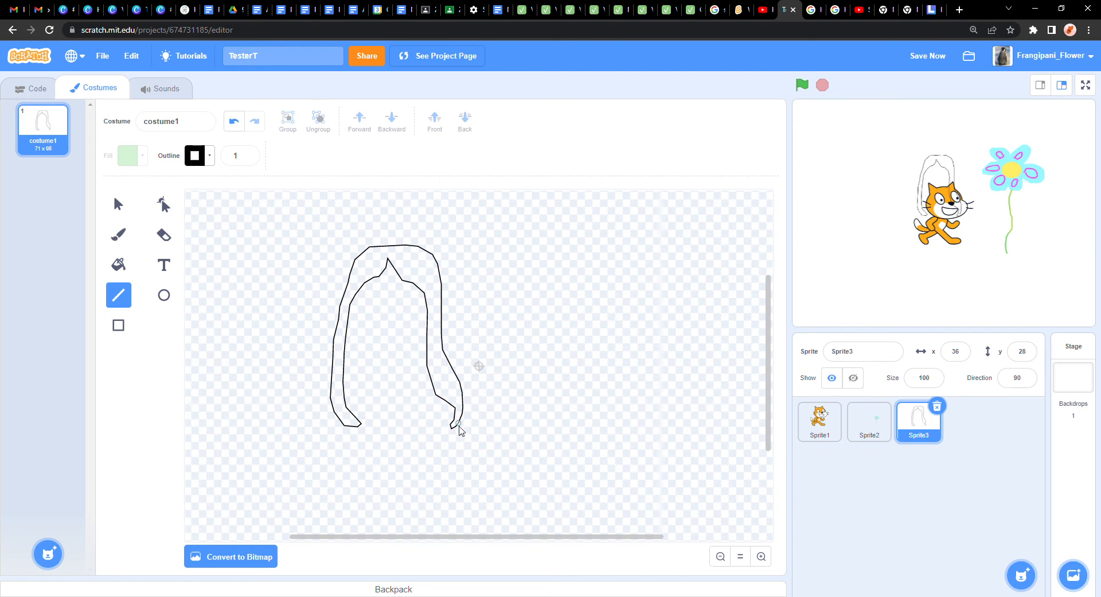
- Straighten the small kink at the lower-right tip of the hair outline with the Reshape tool
left_click(164, 206)
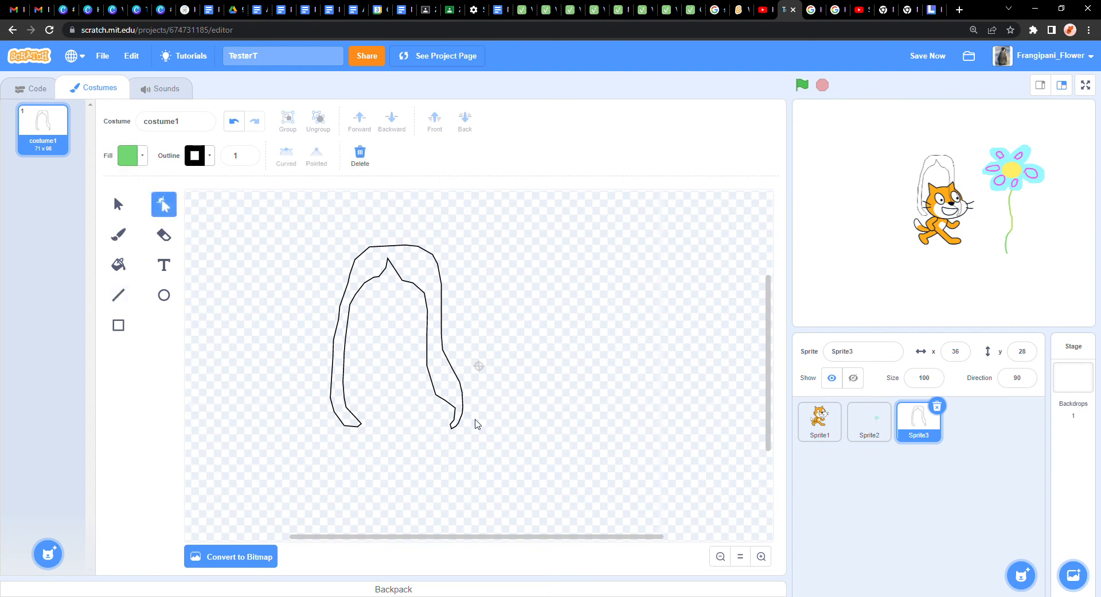
left_click(455, 428)
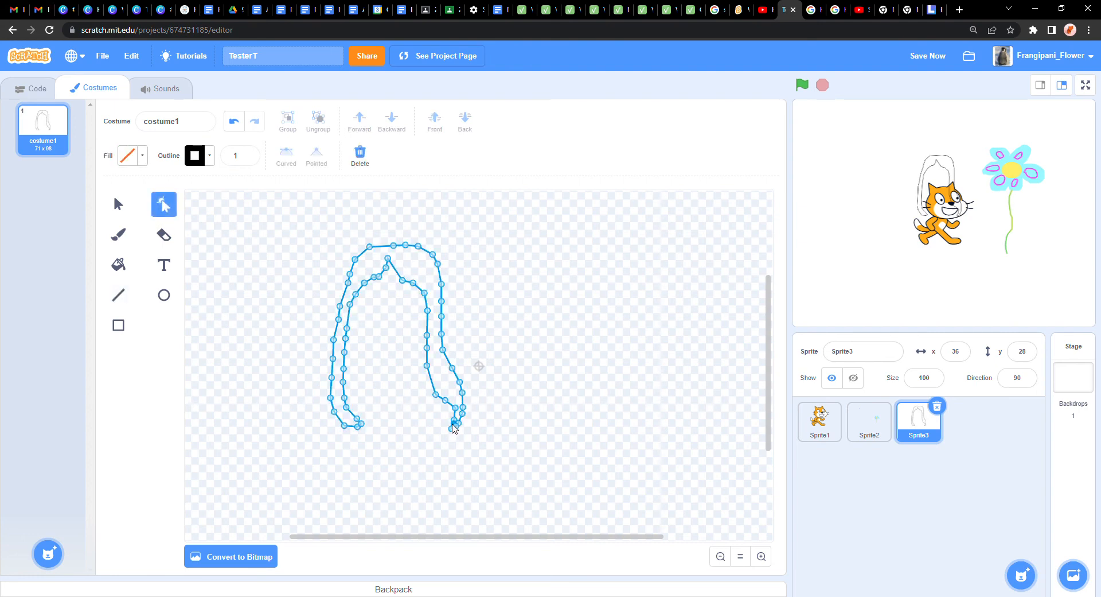
left_click(528, 433)
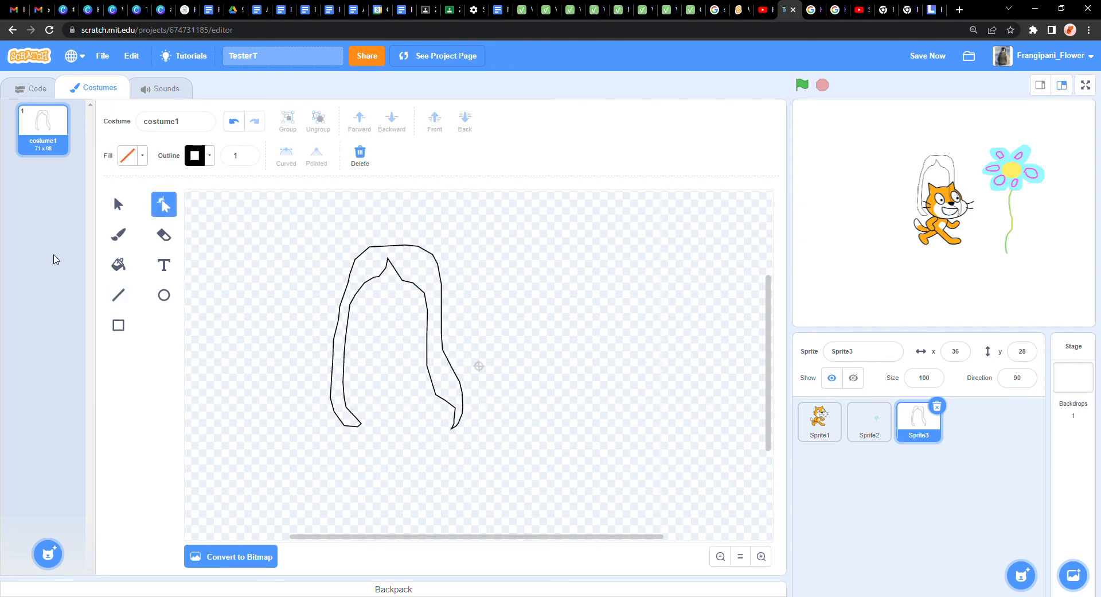
- Set the Fill tool's second gradient color to reddish brown, with color 3, saturation 60 and brightness 54
left_click(119, 264)
left_click(146, 162)
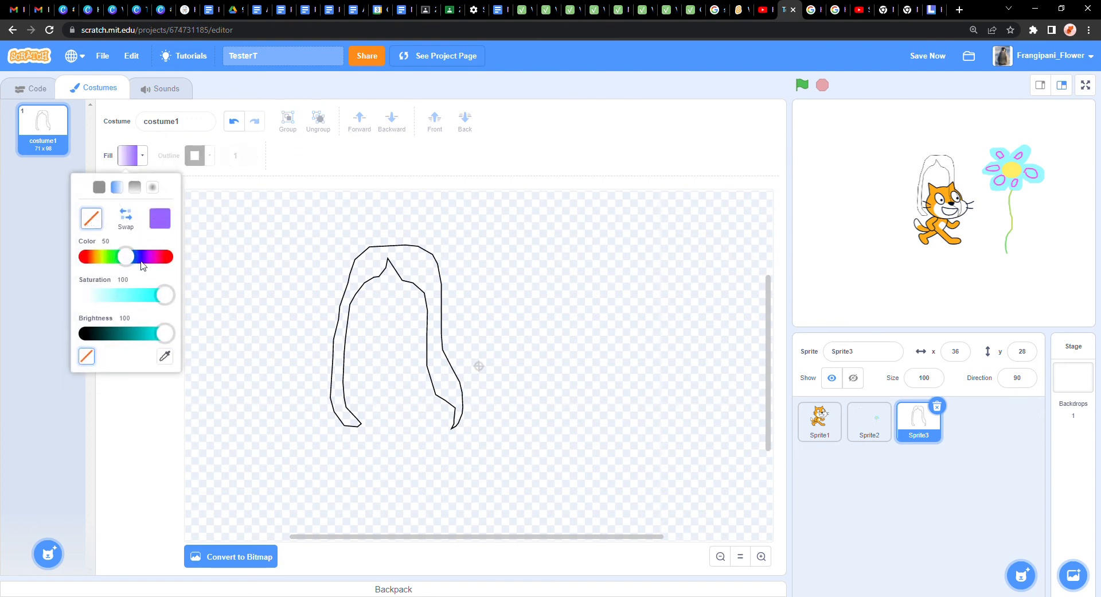
left_click(163, 225)
left_click_drag(144, 256, 90, 256)
left_click_drag(97, 333, 131, 336)
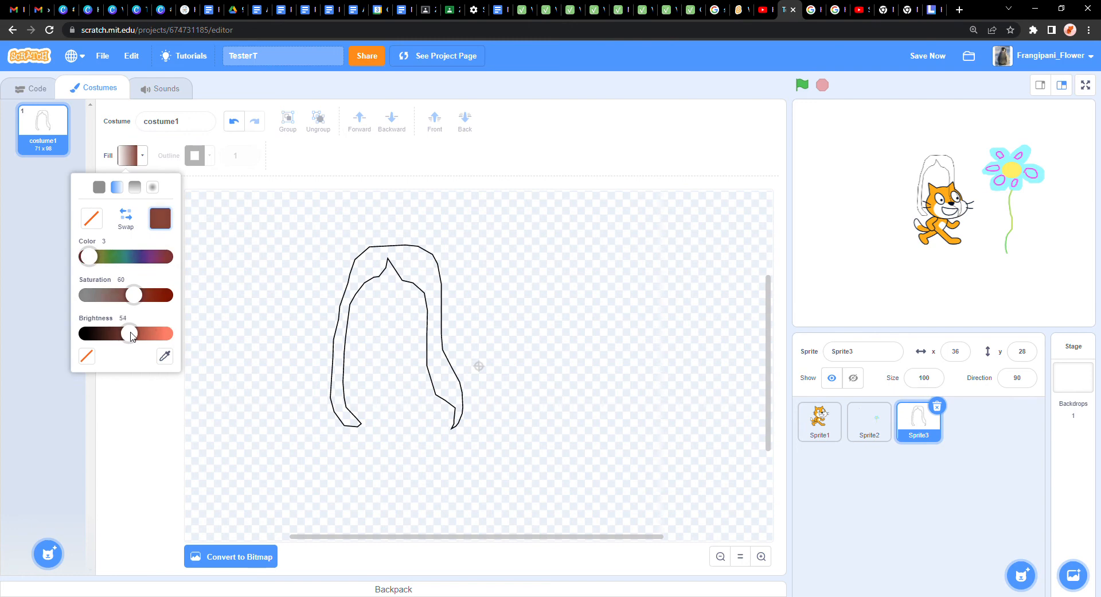
- Set the first gradient color to olive brown, with color 14, saturation 100 and brightness 53
left_click(94, 223)
left_click(164, 356)
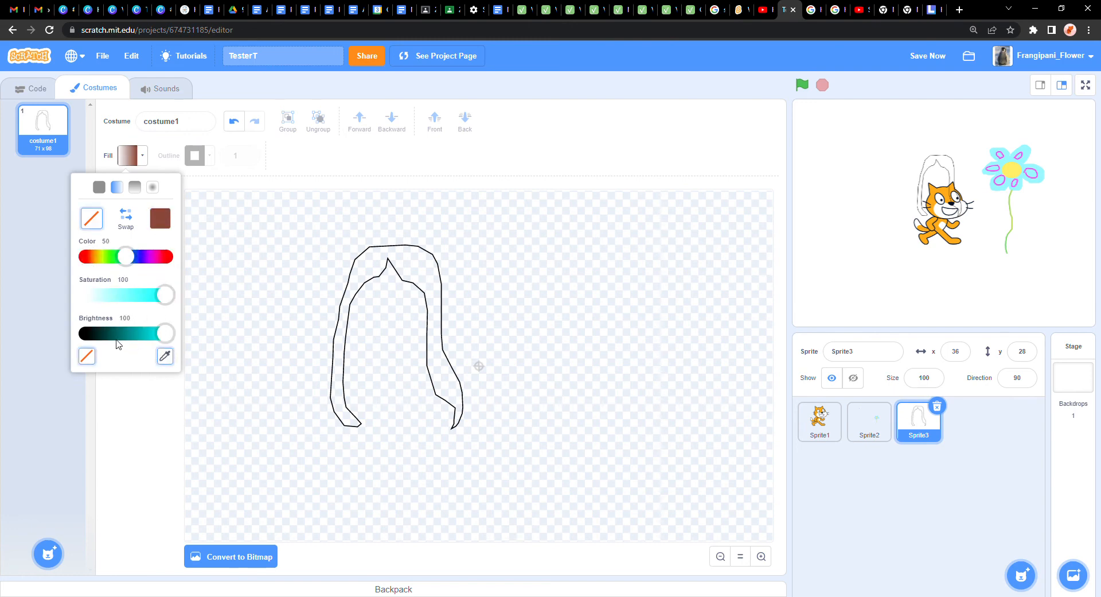
left_click_drag(123, 257, 88, 253)
left_click_drag(165, 334, 9, 310)
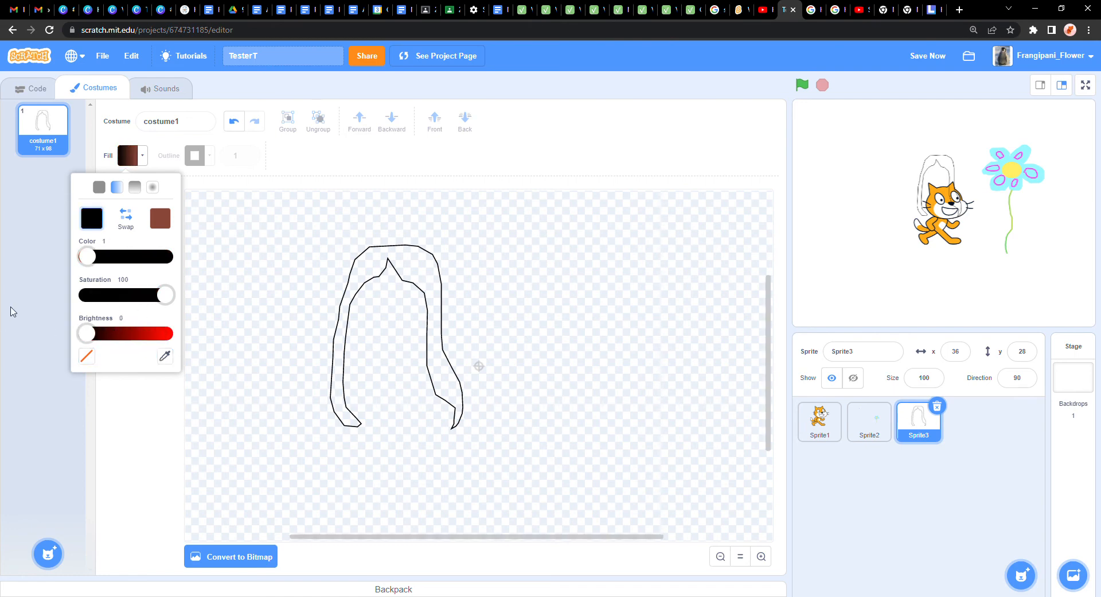
left_click(94, 258)
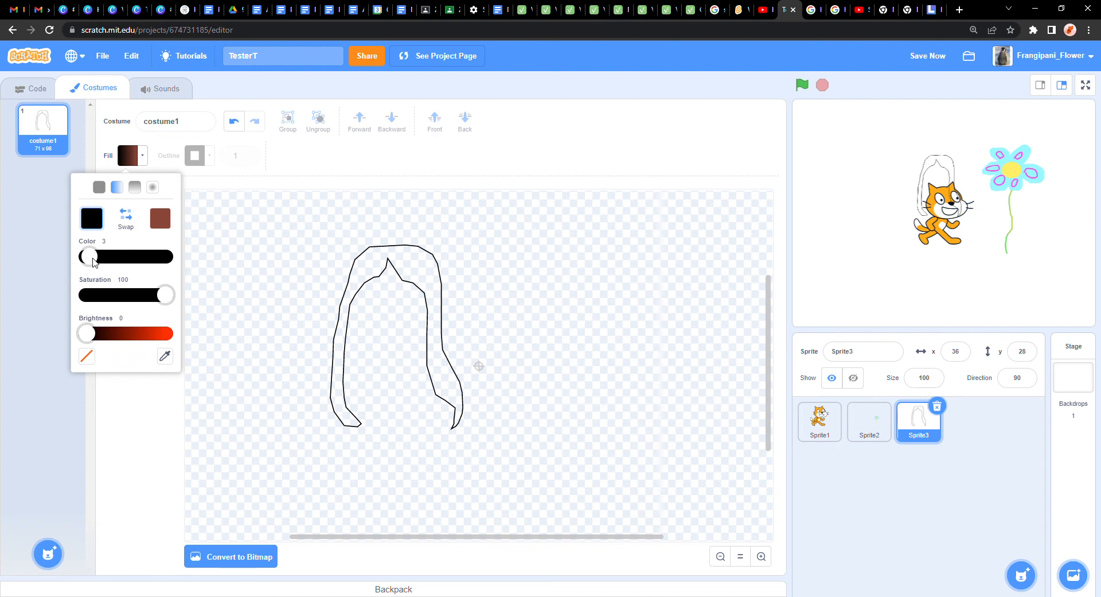
left_click_drag(89, 333, 127, 333)
left_click_drag(98, 255, 103, 254)
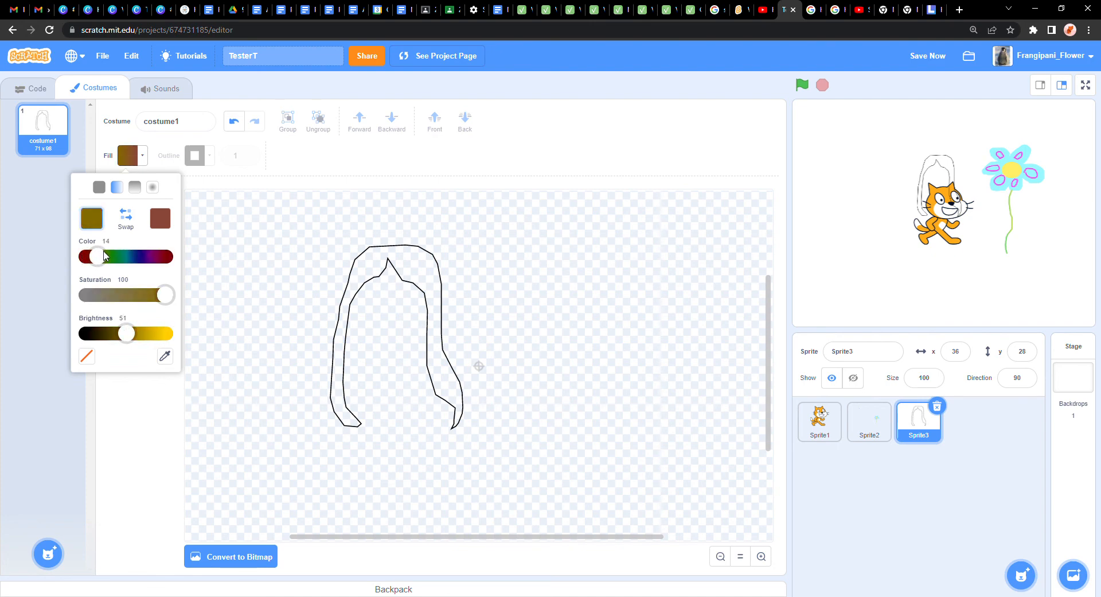
left_click_drag(128, 333, 129, 333)
- Fill the hair outline with a vertical gradient, swapping the colors so reddish brown is at the top and olive brown below
left_click(419, 272)
key("ctrl+z")
left_click(135, 191)
left_click(413, 266)
key("ctrl+z")
left_click(126, 215)
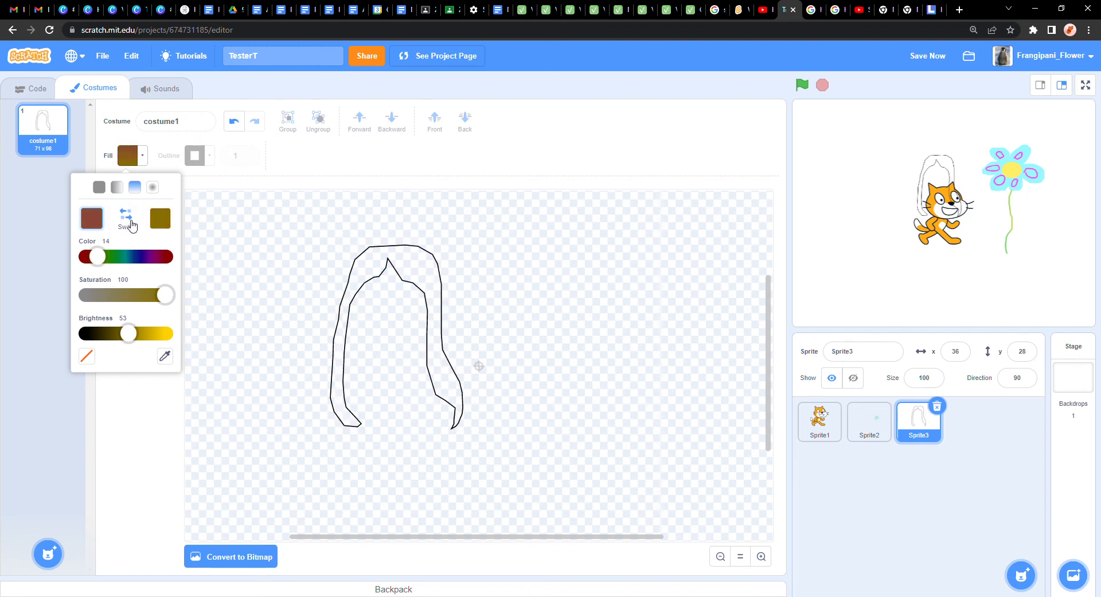
left_click(418, 257)
left_click(418, 257)
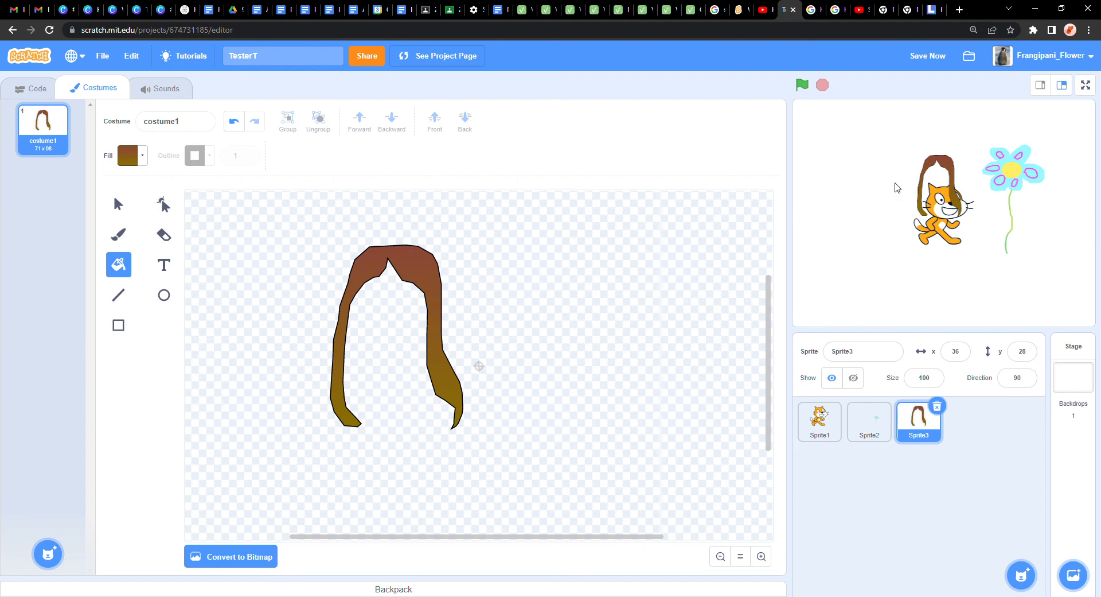
- Select the whole hair shape and enlarge it to well over double its size
left_click(119, 202)
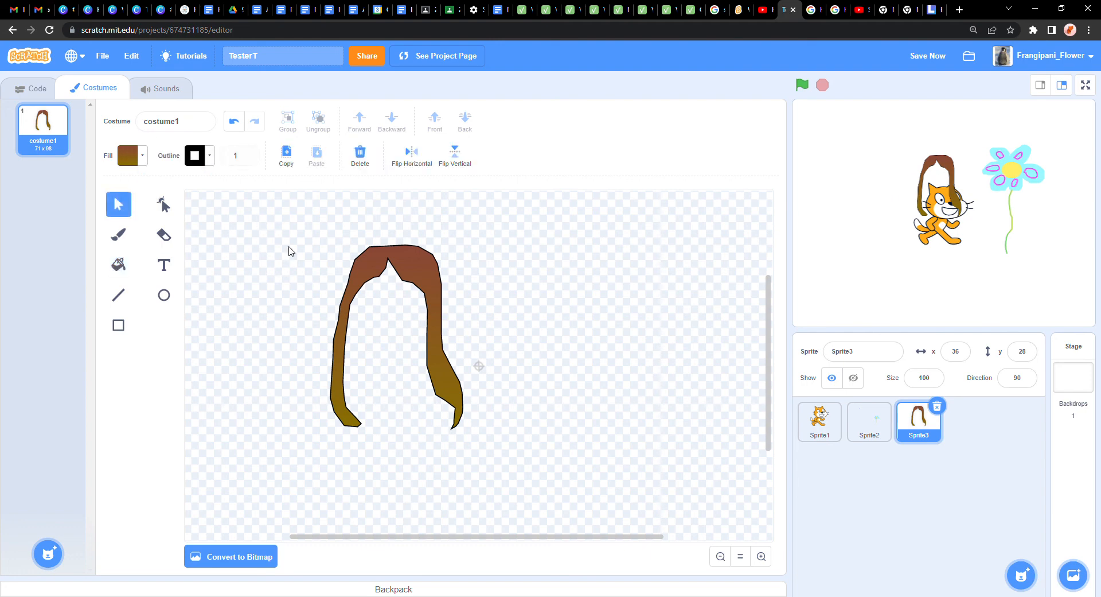
left_click_drag(267, 212, 593, 447)
left_click_drag(470, 247, 531, 254)
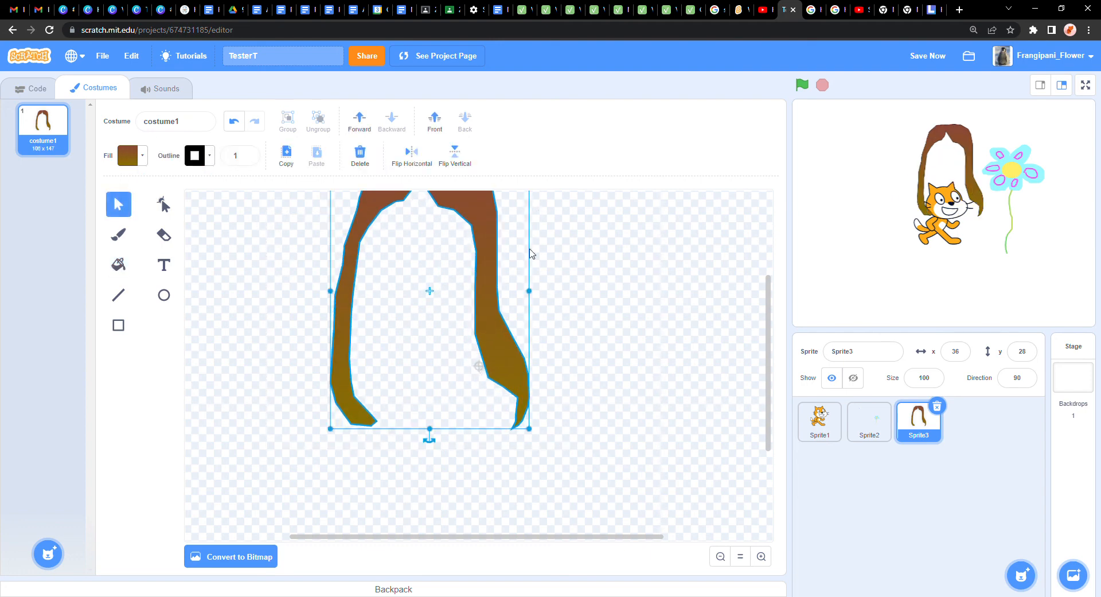
left_click_drag(529, 428, 669, 588)
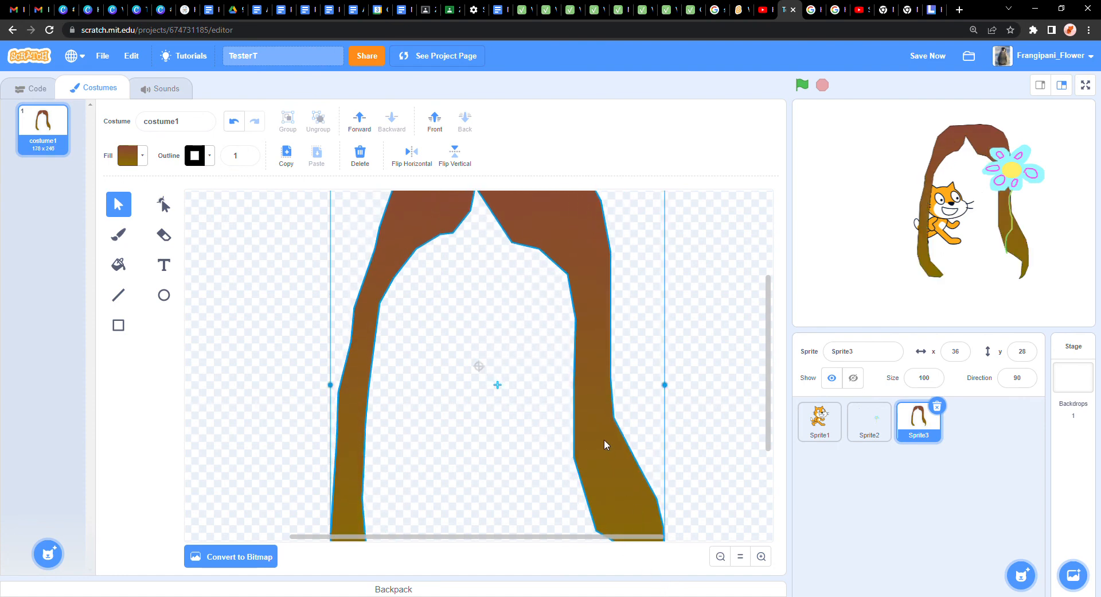
- Move the hair sprite on the stage to x -144, y -3, beside the cat, and deselect the hair shape
left_click_drag(933, 272, 819, 292)
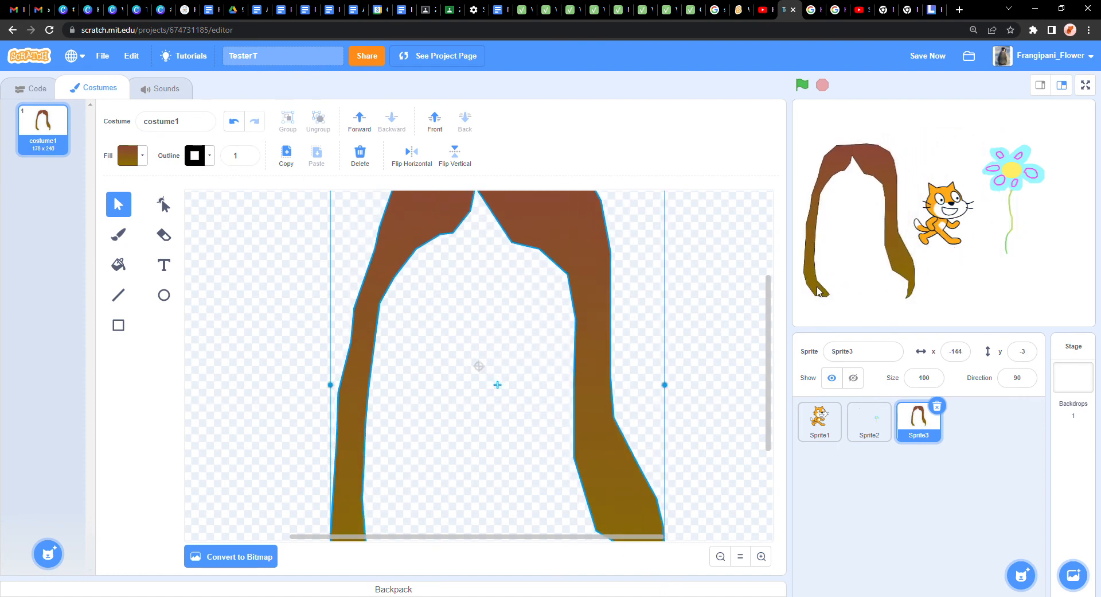
scroll(497, 450, "down", 5)
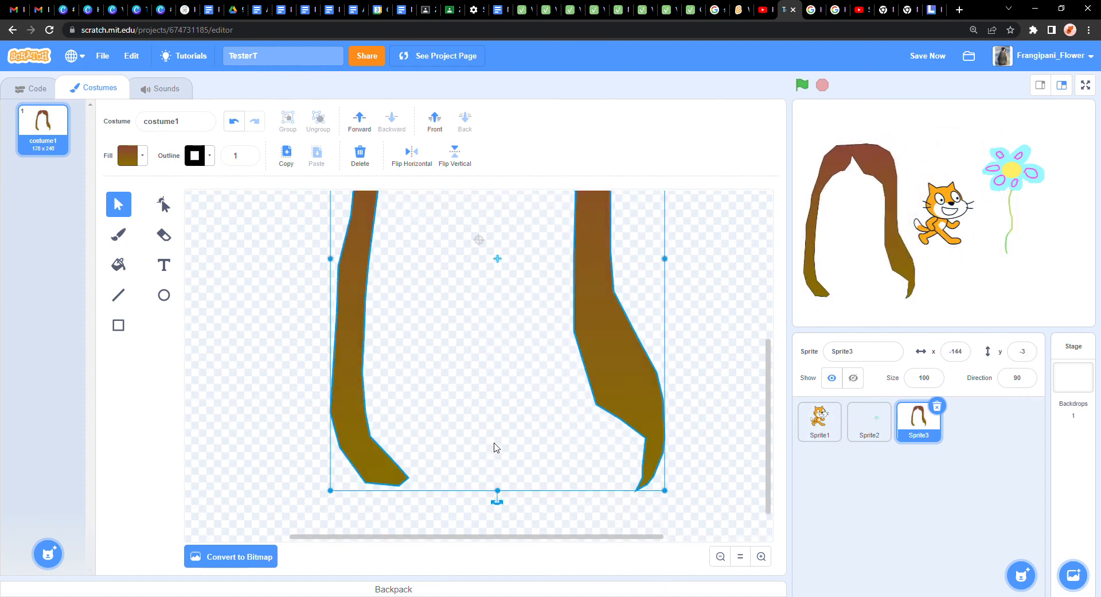
scroll(495, 350, "up", 10)
left_click(336, 252)
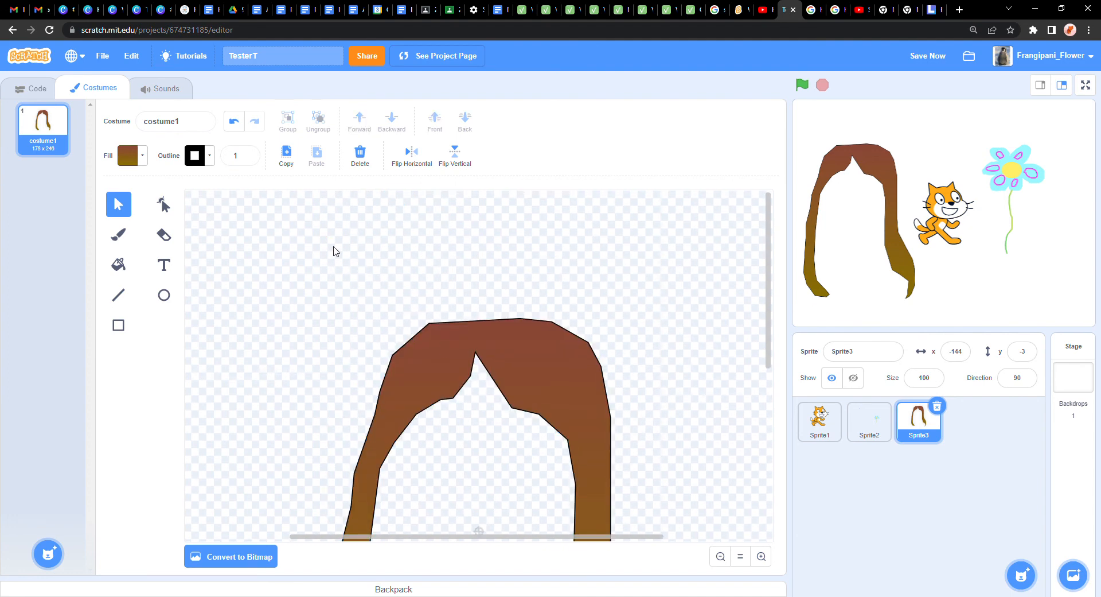
- For the flower sprite's third costume, choose a vertical gradient fill and sample the petals' light cyan as its first color
left_click(866, 428)
scroll(492, 422, "down", 5)
scroll(492, 419, "up", 10)
scroll(485, 422, "down", 3)
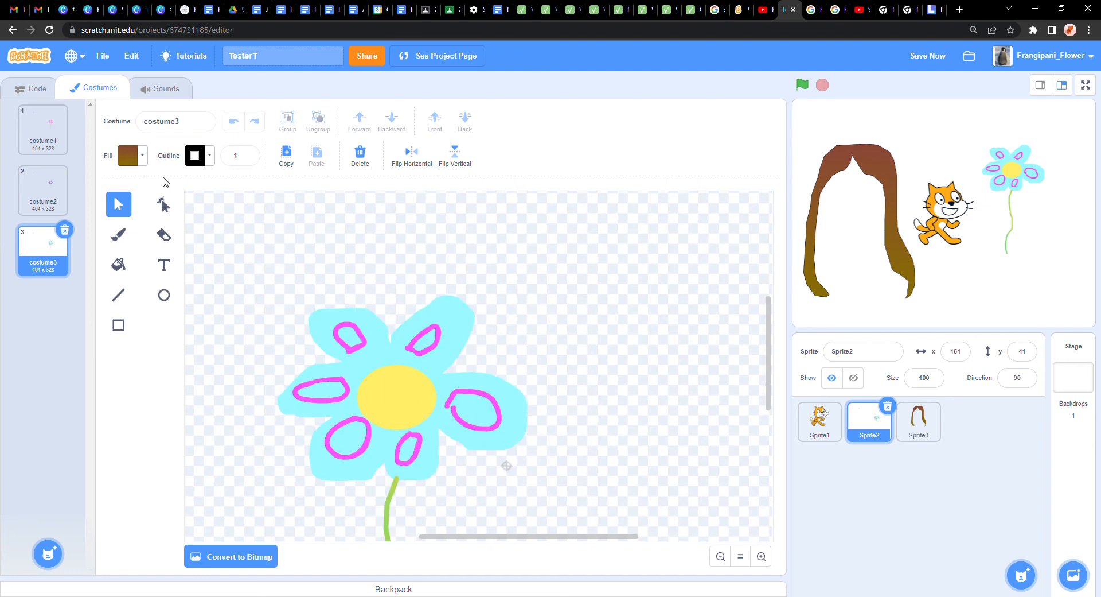
left_click(143, 155)
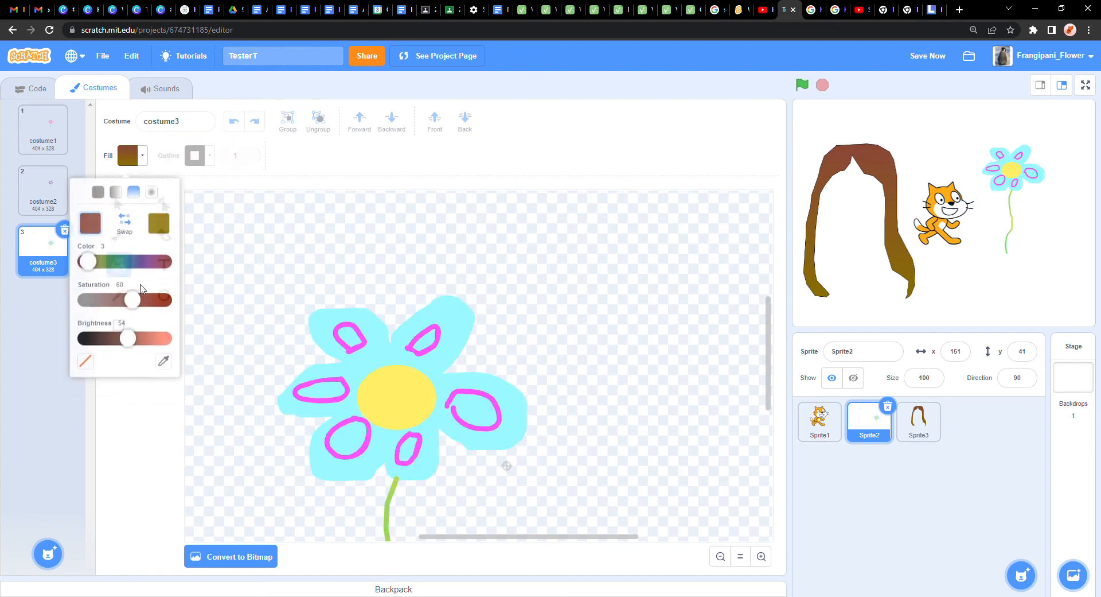
left_click(164, 355)
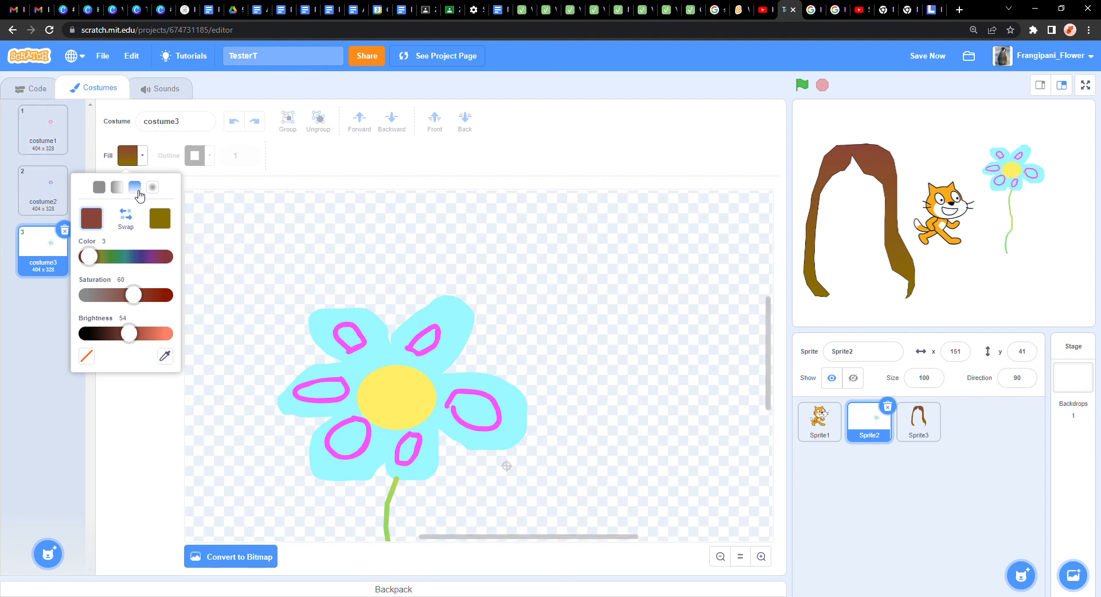
left_click(116, 188)
left_click(135, 187)
left_click(166, 356)
left_click(393, 345)
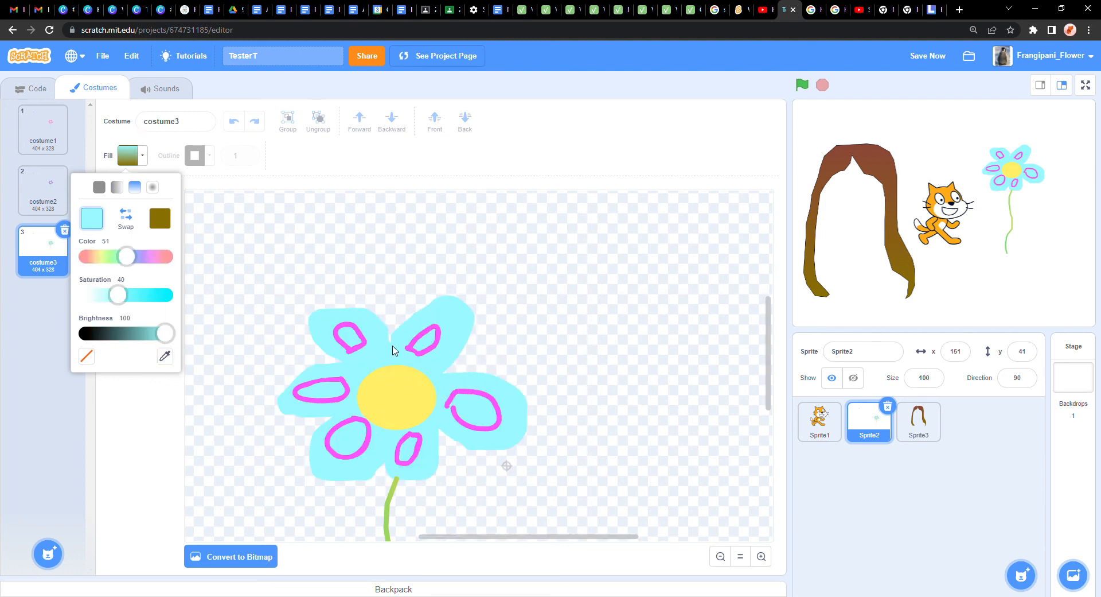
- Fill the flower's petals with a vertical gradient from light cyan to magenta sampled from the petal outlines, and save the project
left_click(160, 218)
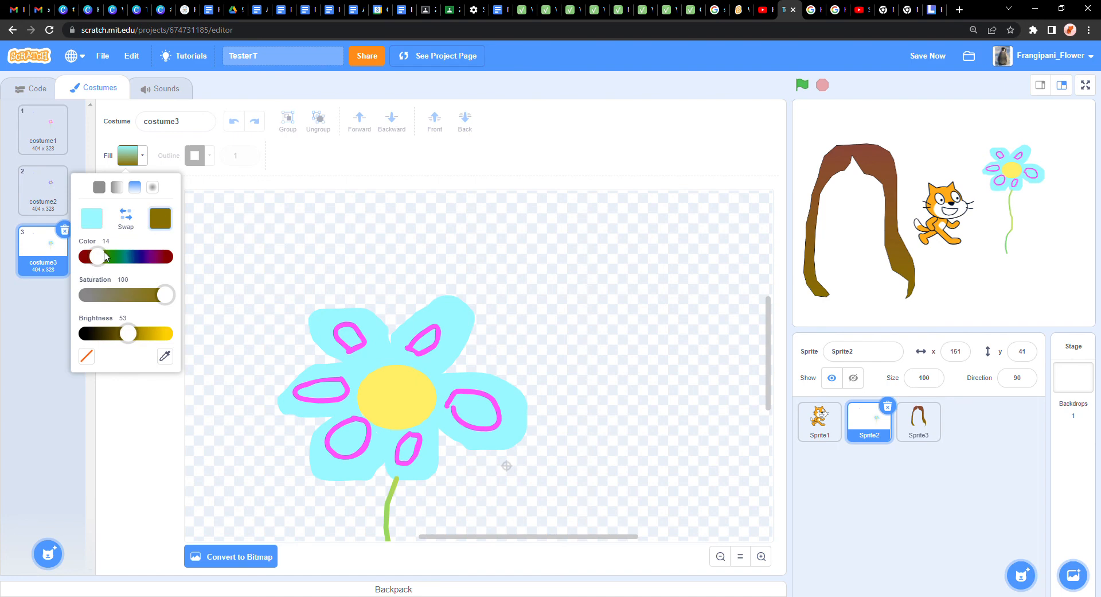
left_click(165, 354)
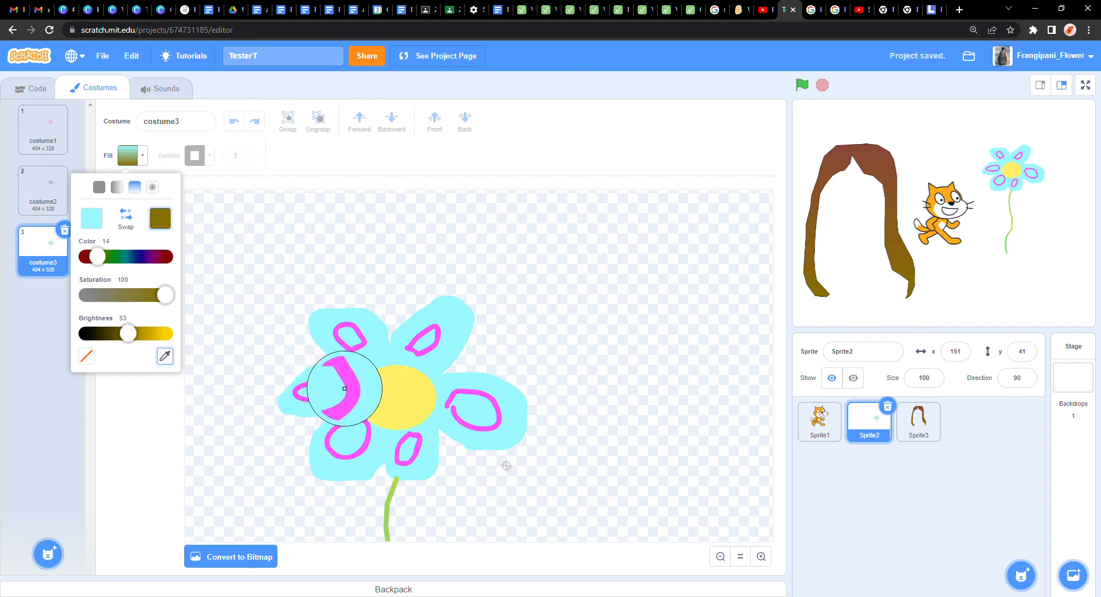
left_click(341, 382)
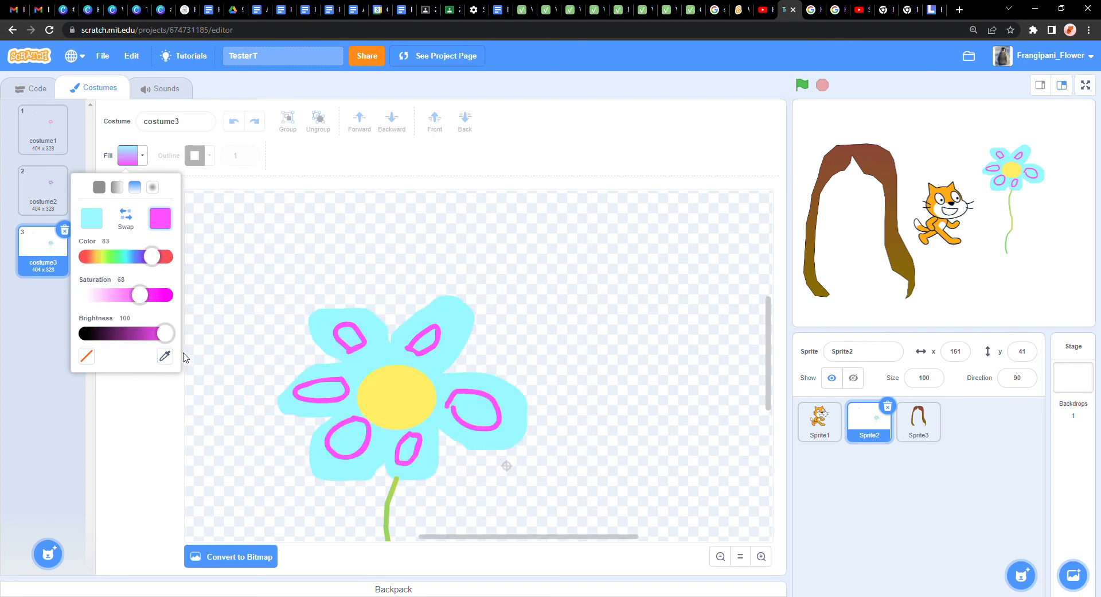
left_click(371, 369)
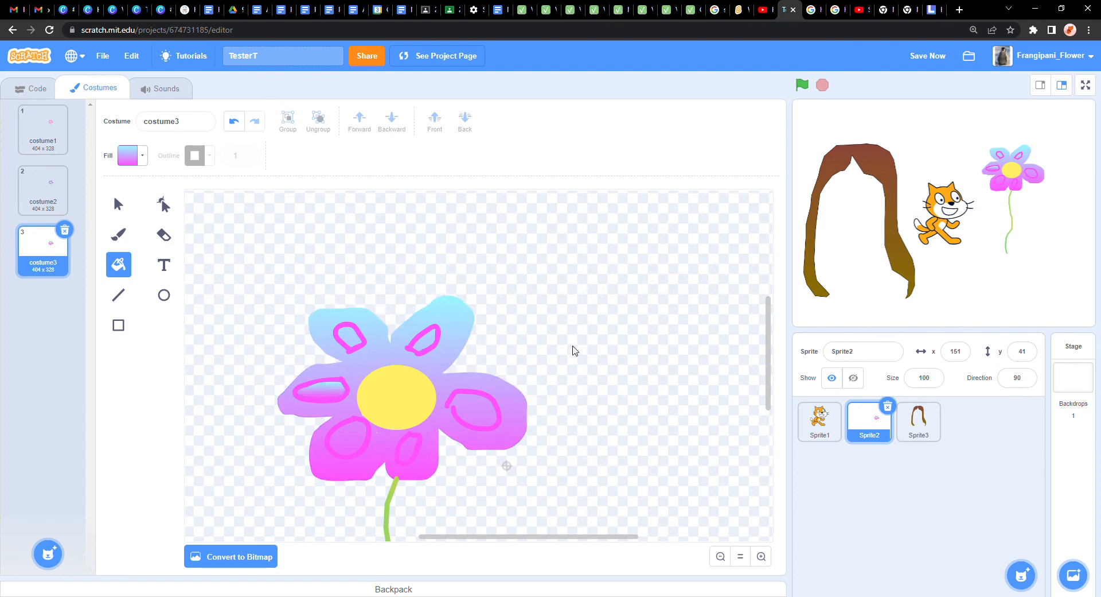
left_click(935, 58)
- View the sprite library and return to the editor without choosing a sprite
mouse_move(1021, 574)
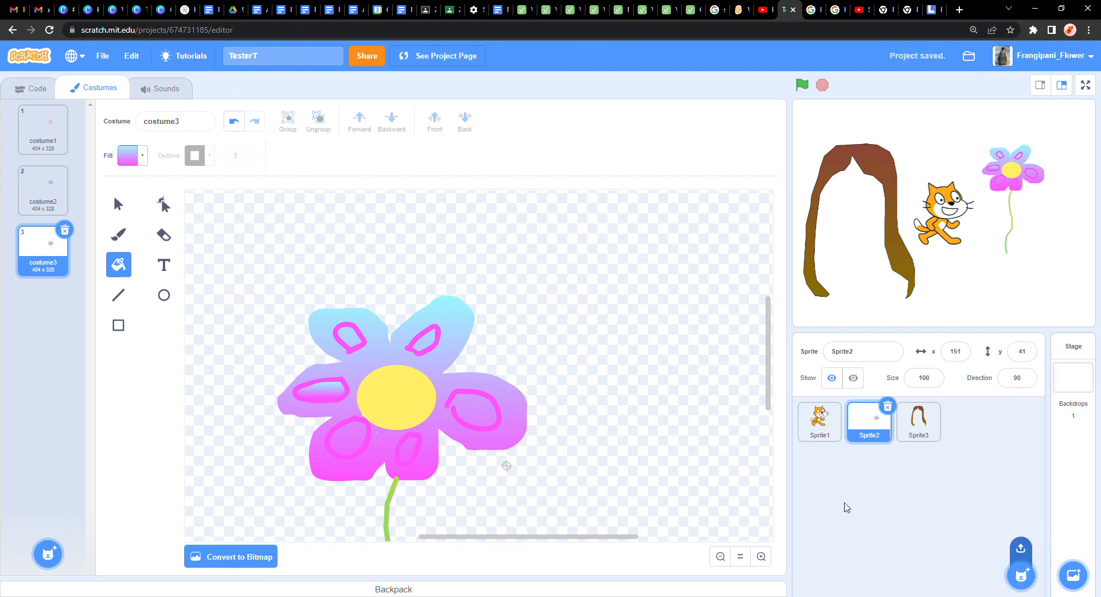
left_click(1021, 575)
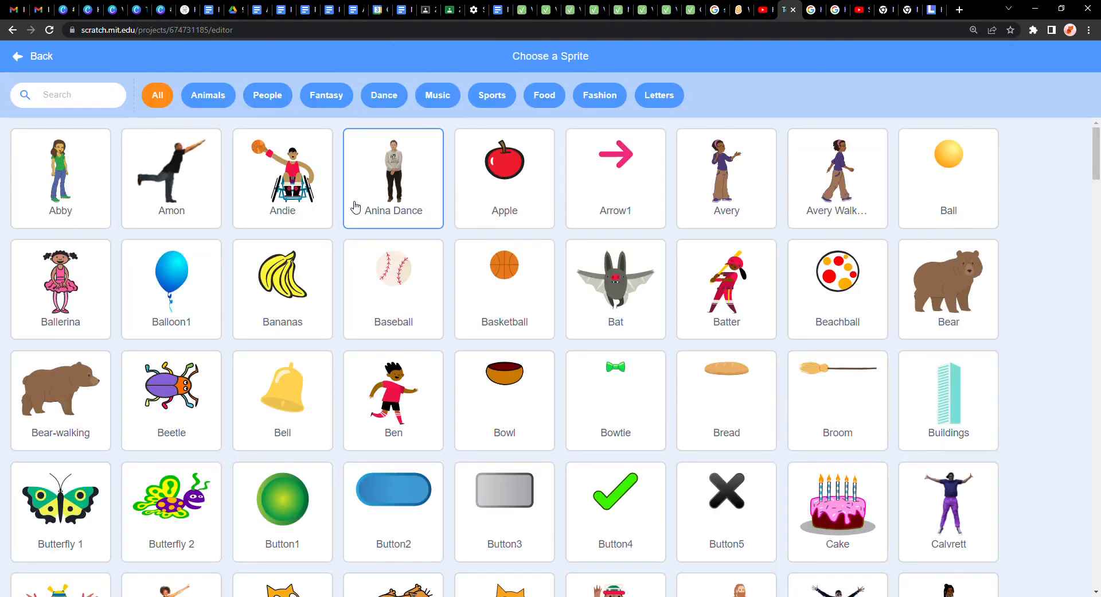
left_click(38, 65)
- Add a surprise sprite and move it on the stage to x 64, y -106, below the flower
mouse_move(1004, 576)
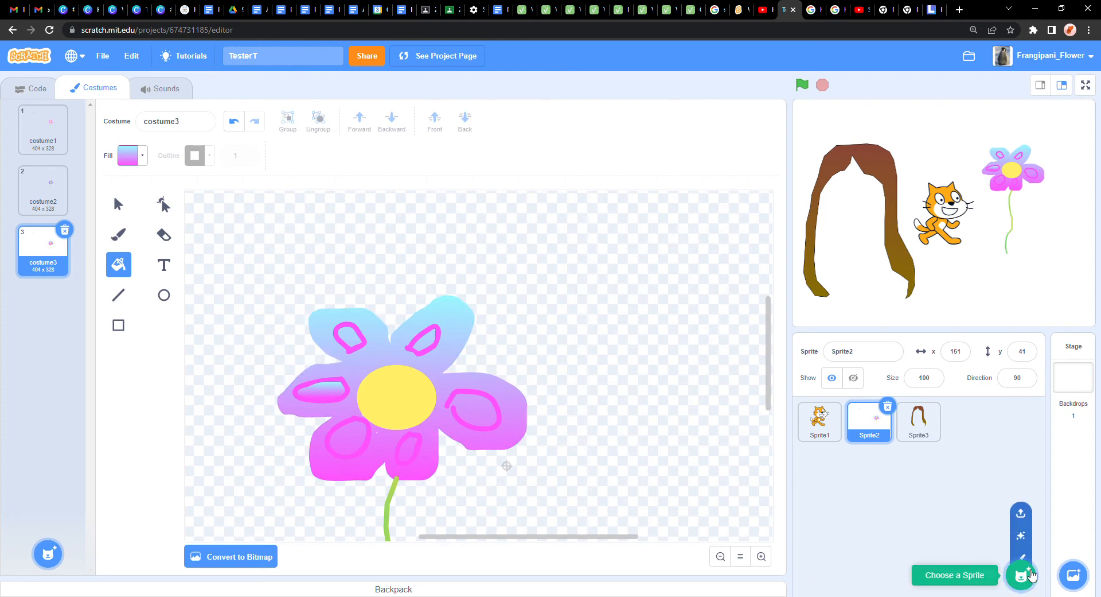
left_click(1022, 505)
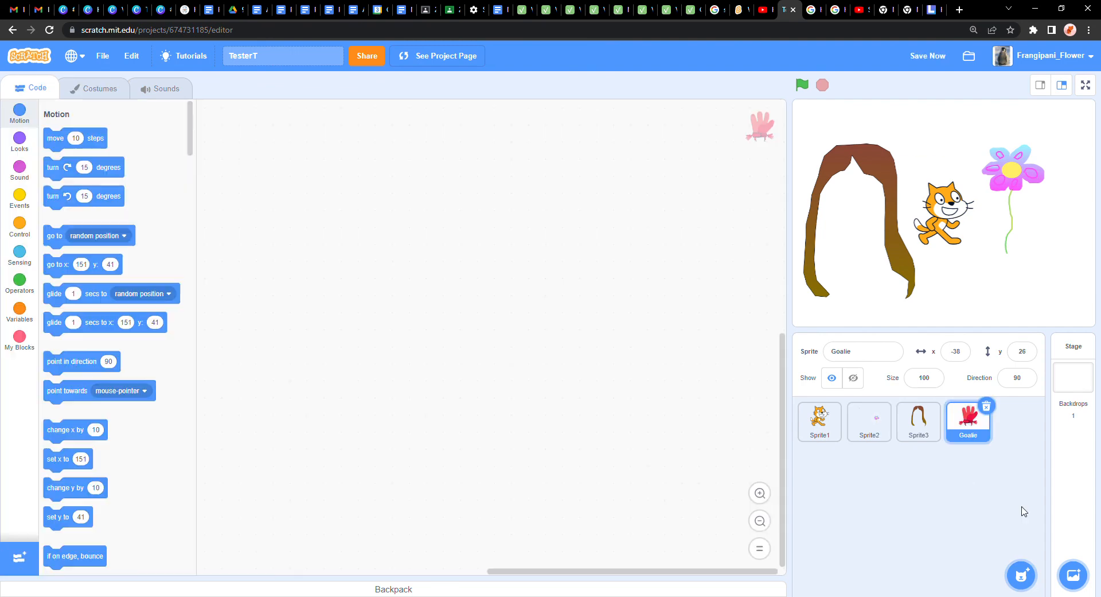
left_click_drag(921, 187, 990, 271)
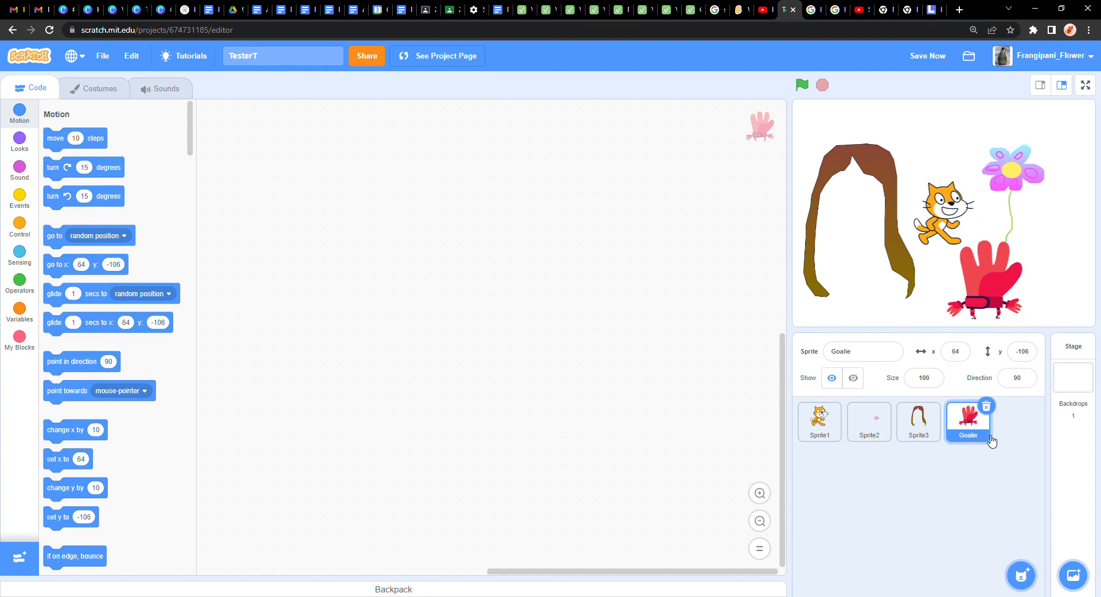
- In the Goalie sprite's first costume, fill the large glove's fingers, thumb and plain cuff section with the vertical cyan-to-magenta gradient
left_click(92, 86)
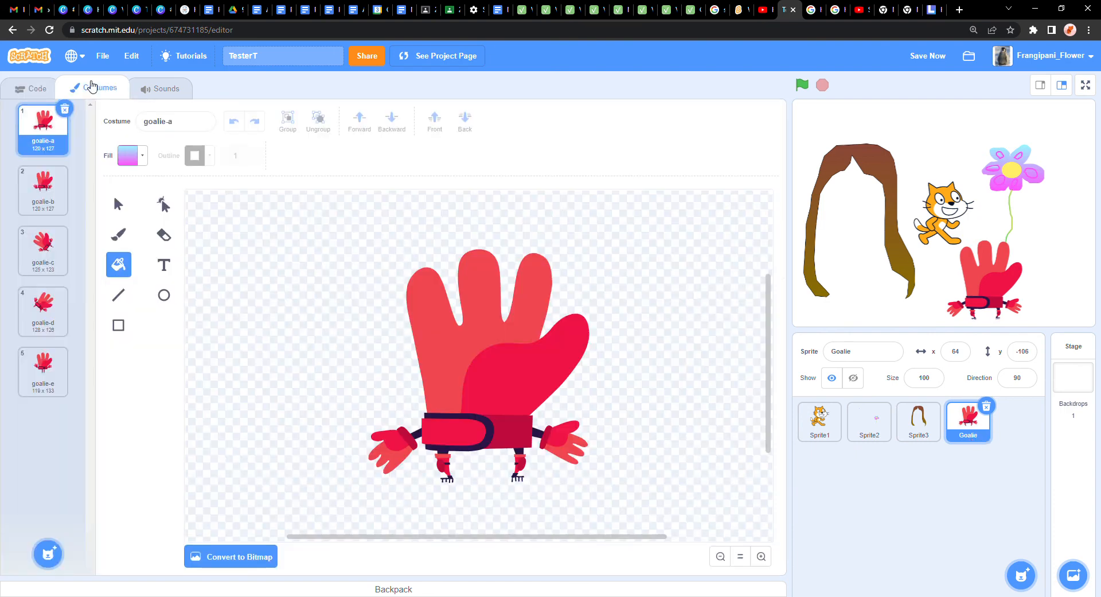
left_click(524, 361)
left_click(524, 362)
left_click(479, 312)
left_click(504, 439)
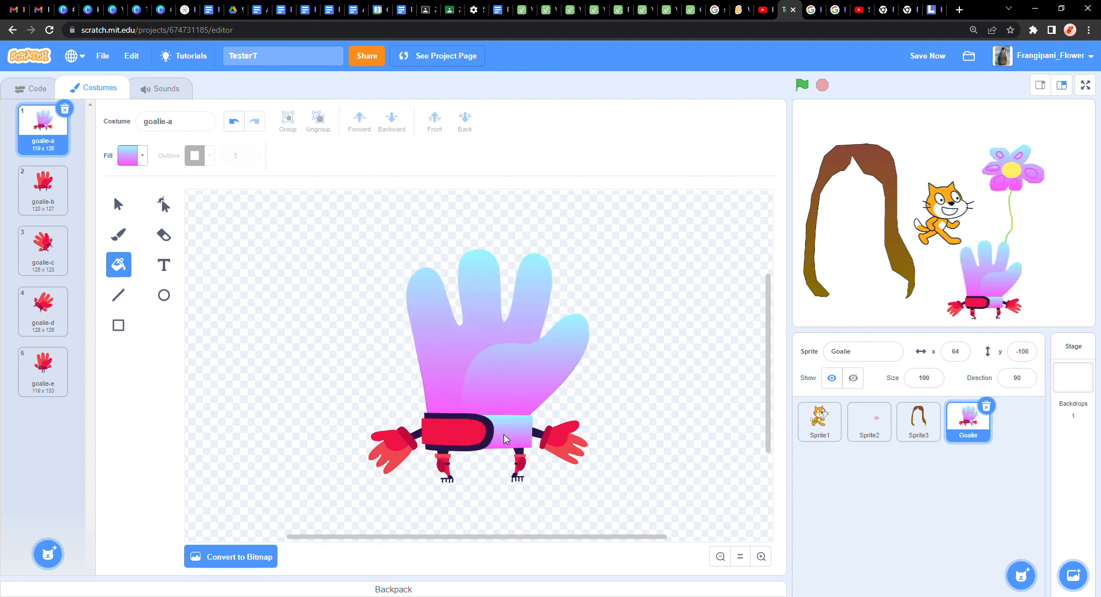
- Fill both small side hands and the glove's wrist strap with the same cyan-to-magenta gradient, and save the project
left_click(568, 447)
left_click(559, 432)
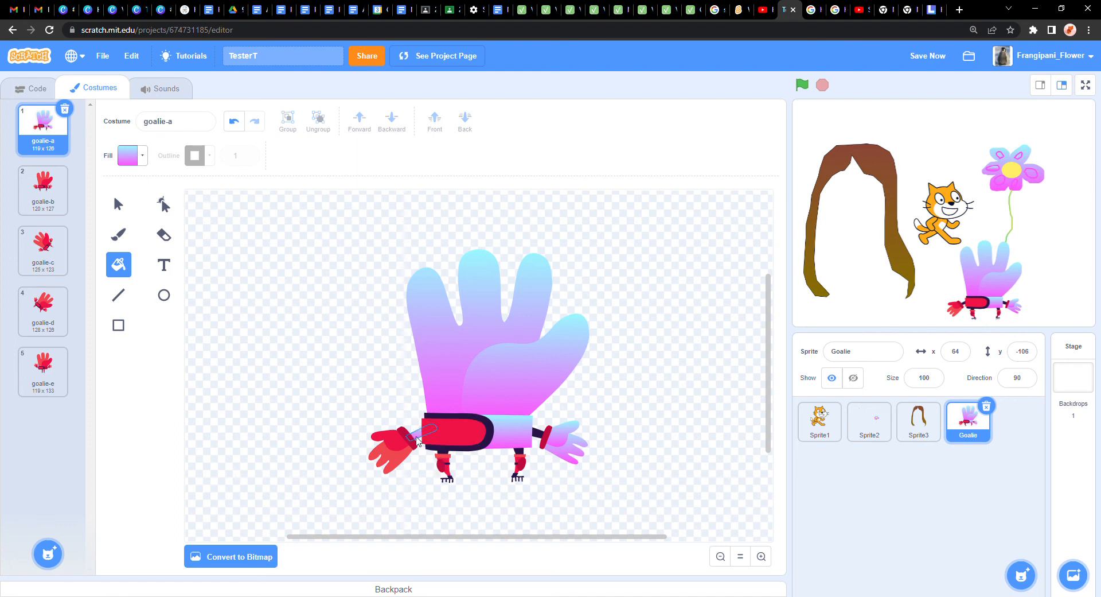
left_click(438, 438)
left_click(396, 447)
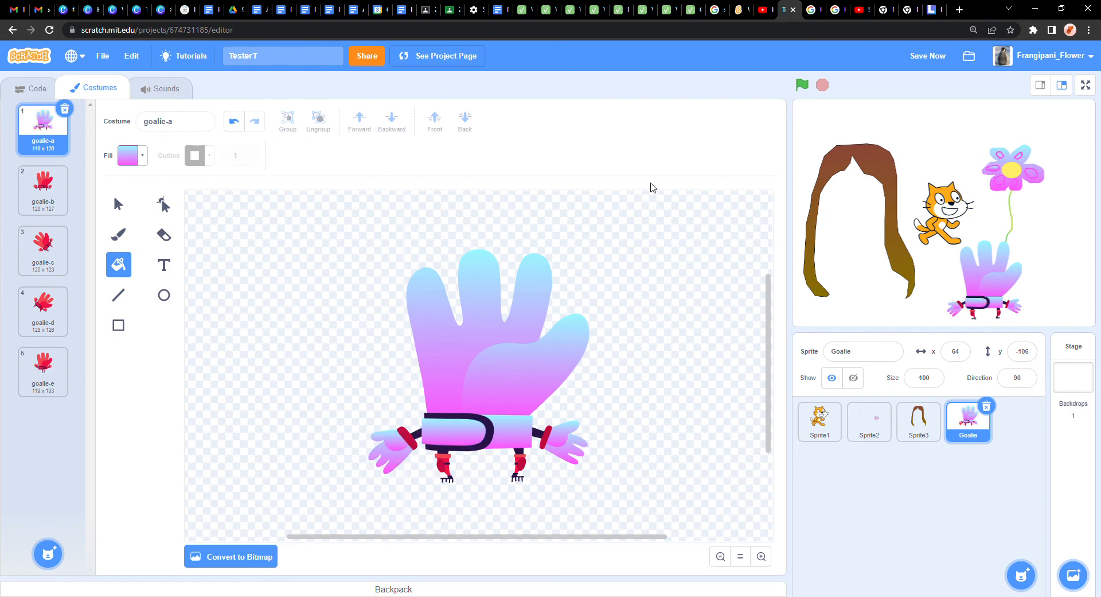
mouse_move(1021, 550)
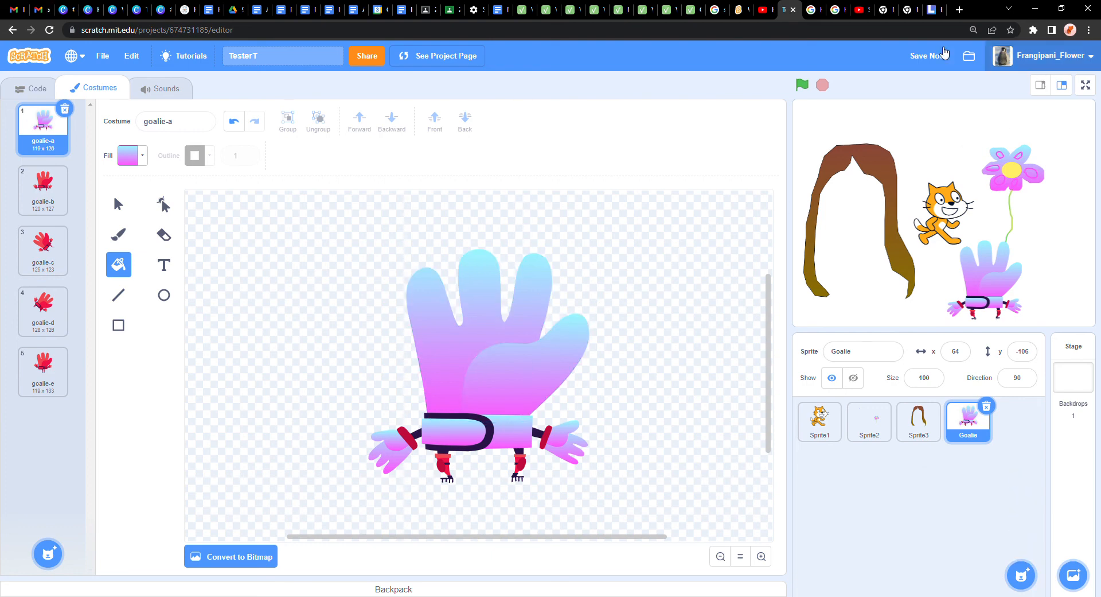
left_click(925, 55)
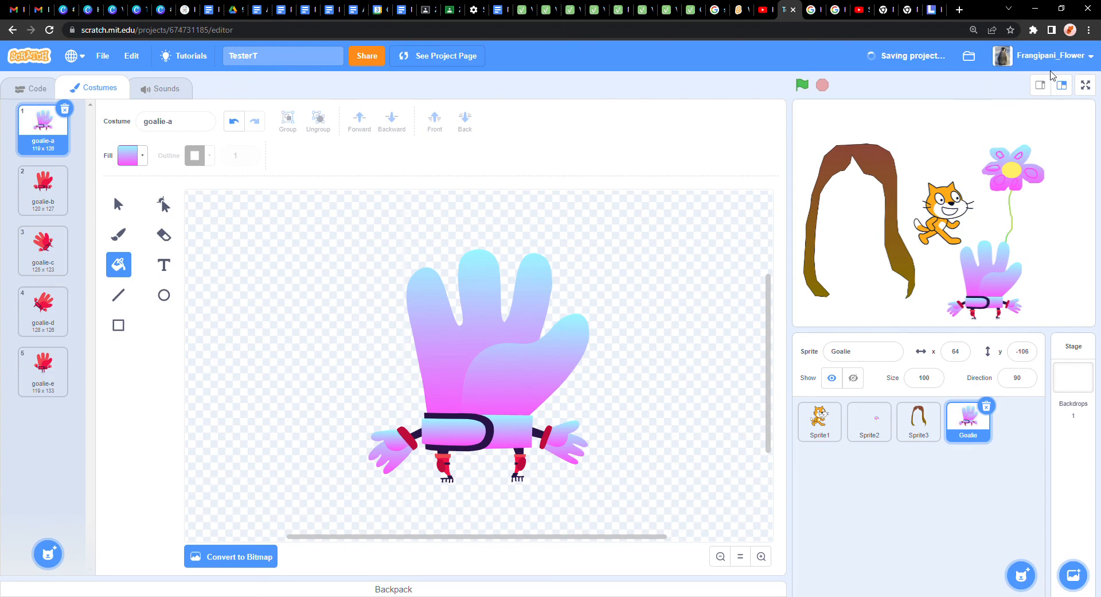